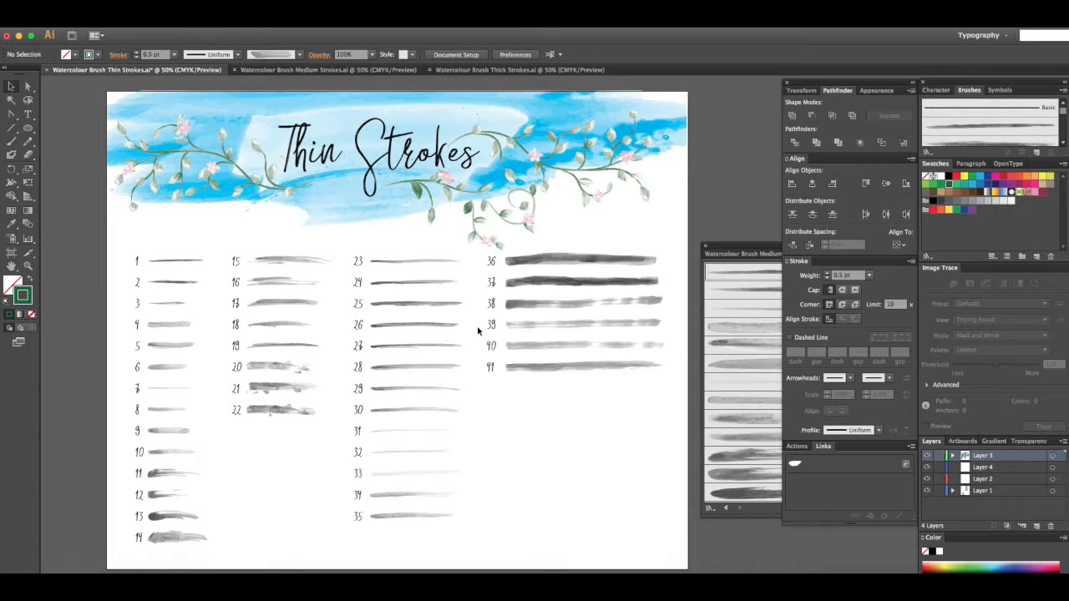
# - Paint a curled stem about 2.3 in wide and 2.3 in high, rising from the floral branch in the header
pyautogui.press('super+1')
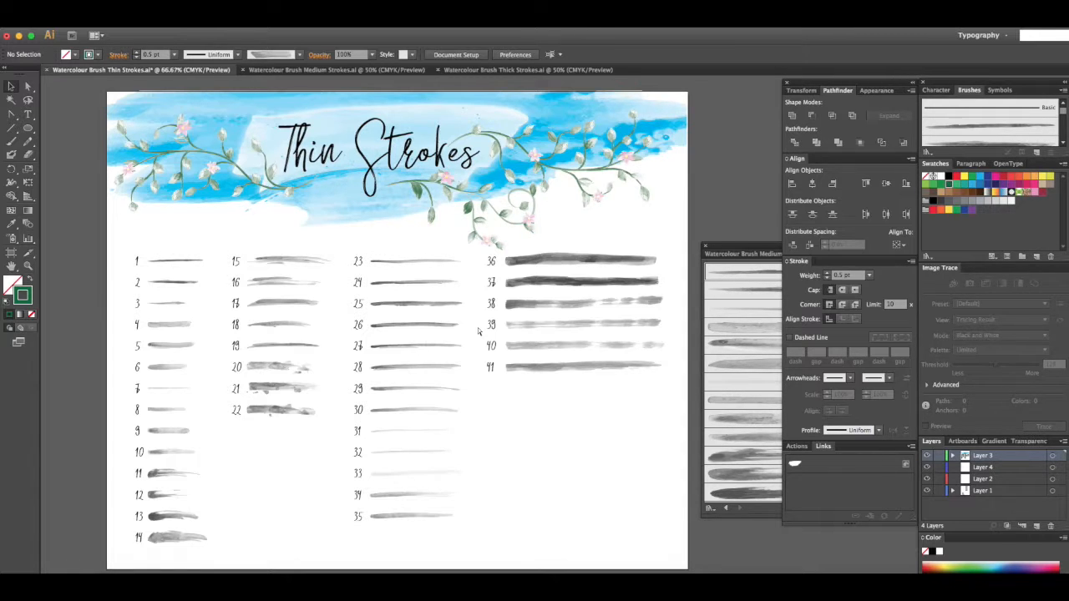
pyautogui.scroll(6, 477, 326)
pyautogui.hscroll(-10, 476, 326)
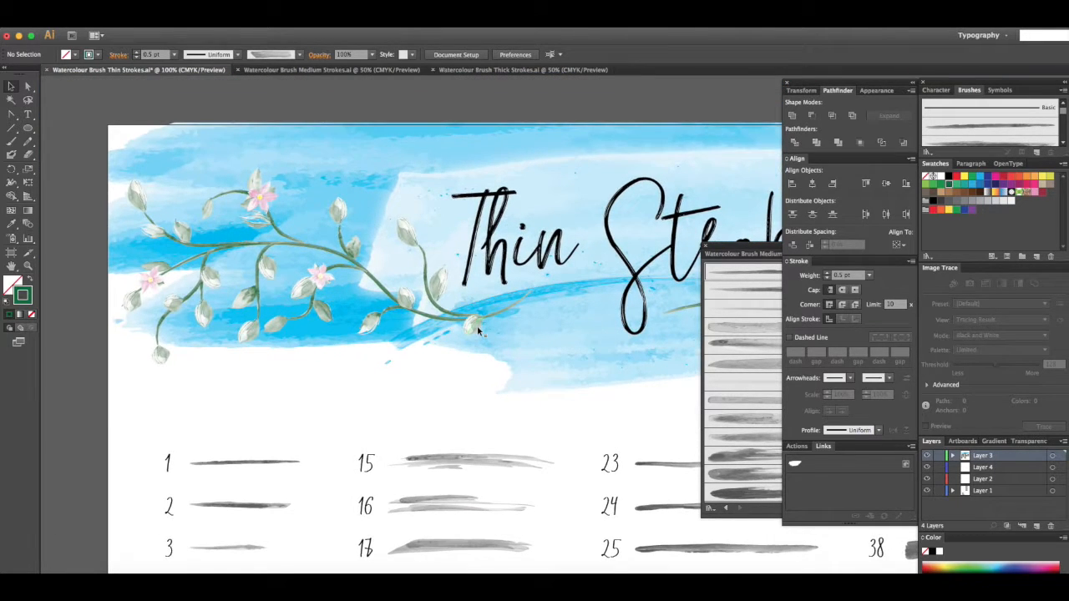
pyautogui.scroll(2, 477, 326)
pyautogui.hscroll(-1, 477, 326)
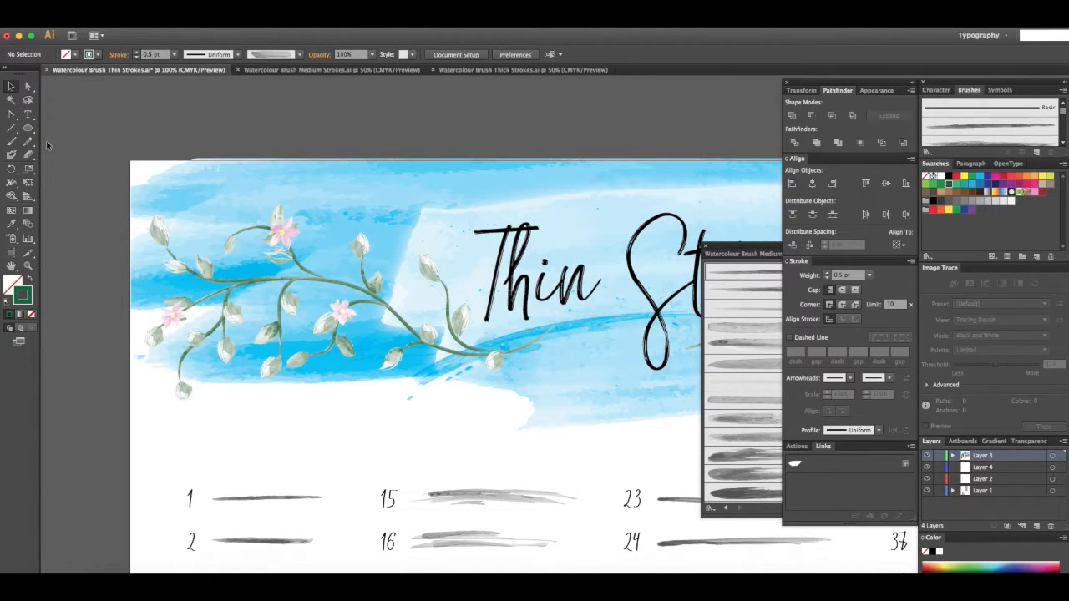
pyautogui.click(12, 143)
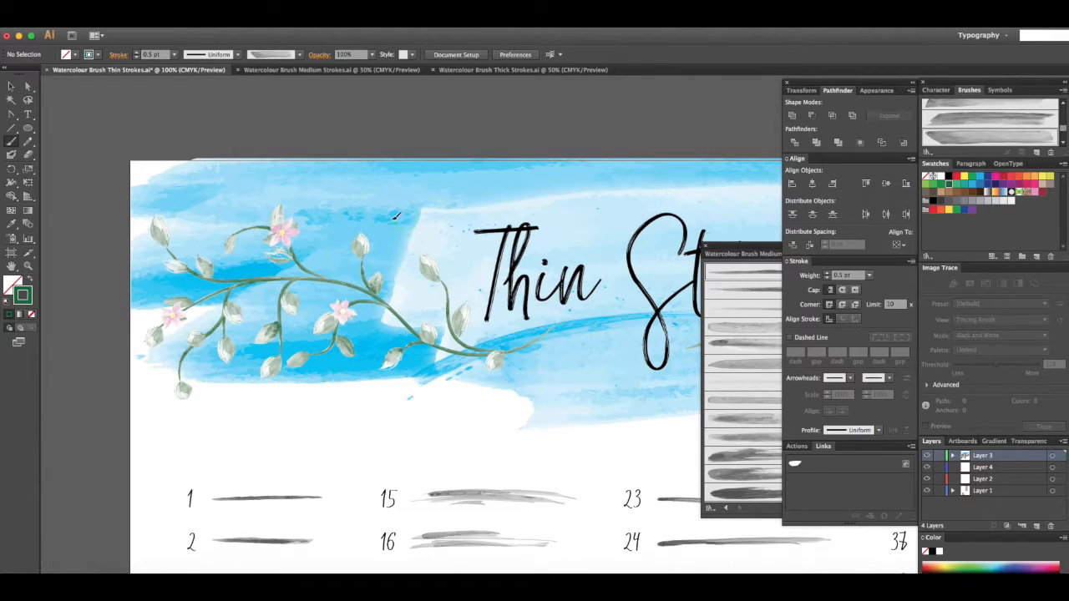
pyautogui.moveTo(338, 287); pyautogui.dragTo(394, 219)
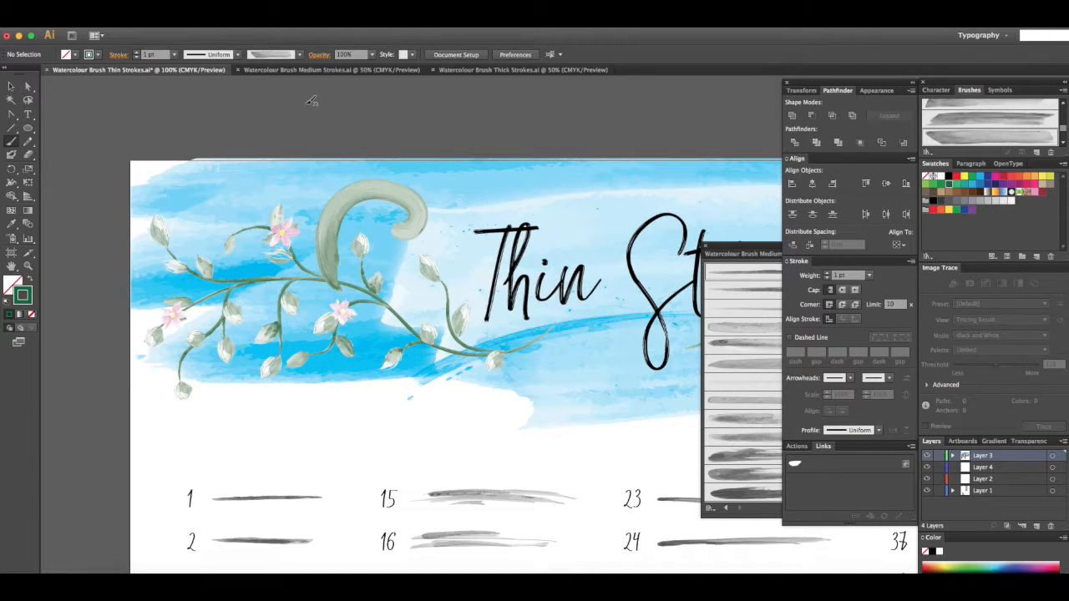
# - Select the new curled stem and display the Watercolour Brush Thin Strokes library
pyautogui.click(11, 86)
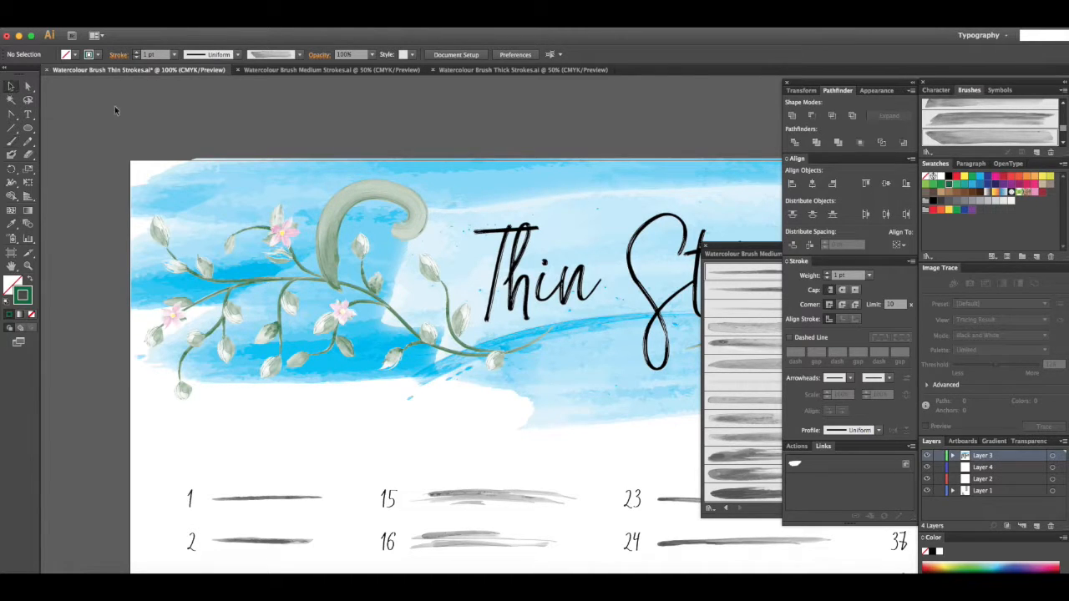
pyautogui.click(363, 193)
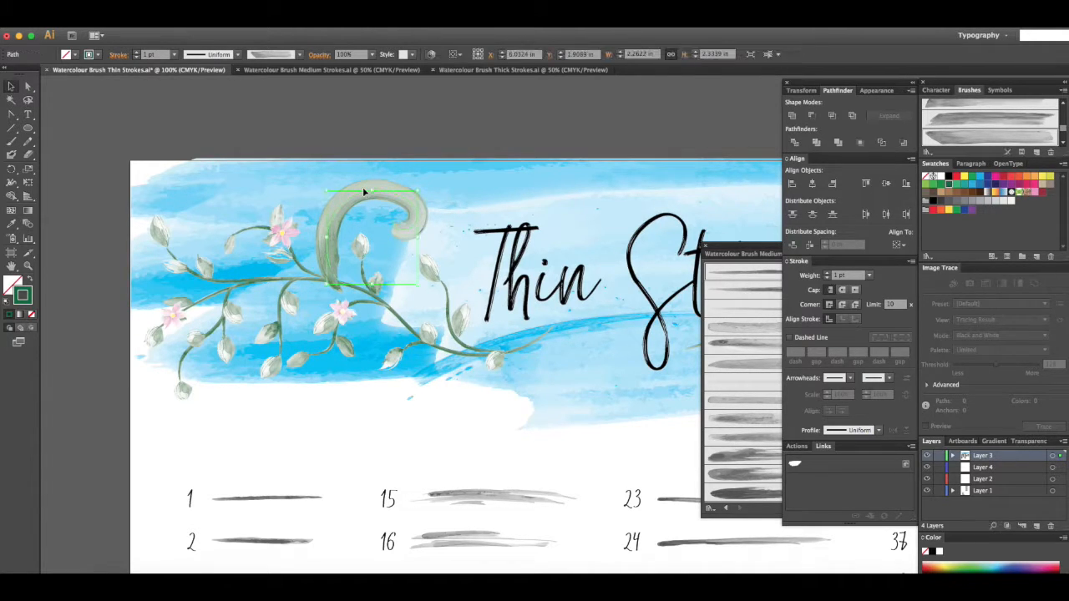
pyautogui.click(740, 249)
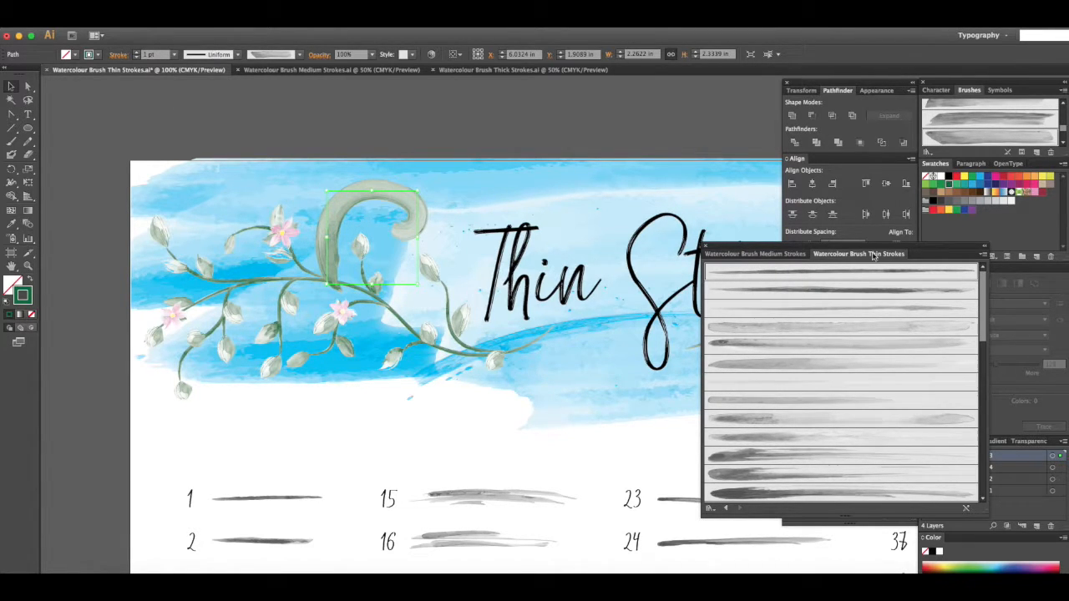
pyautogui.click(767, 256)
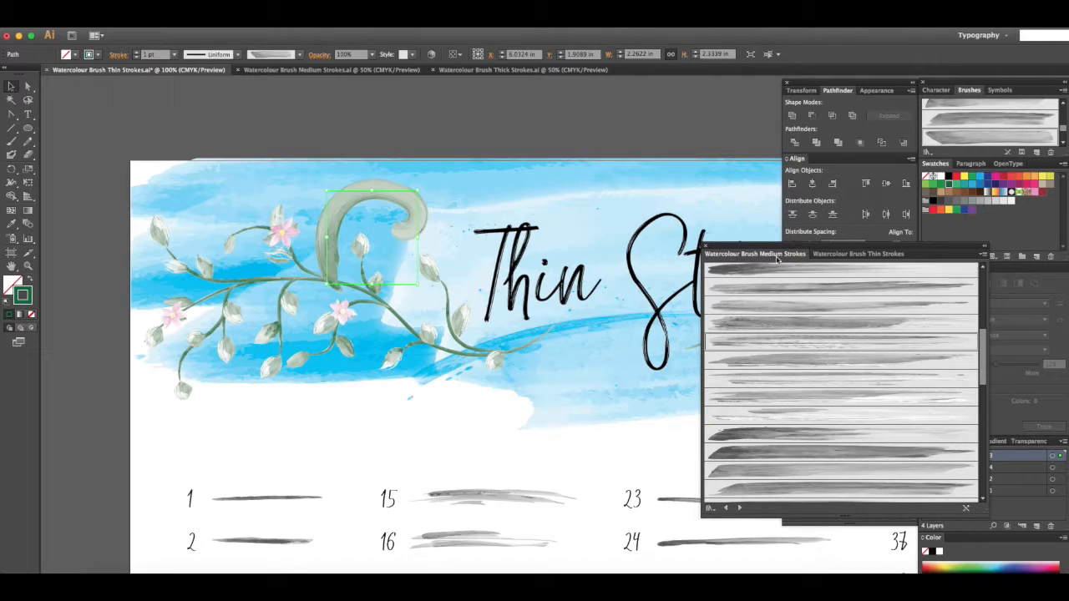
pyautogui.click(853, 256)
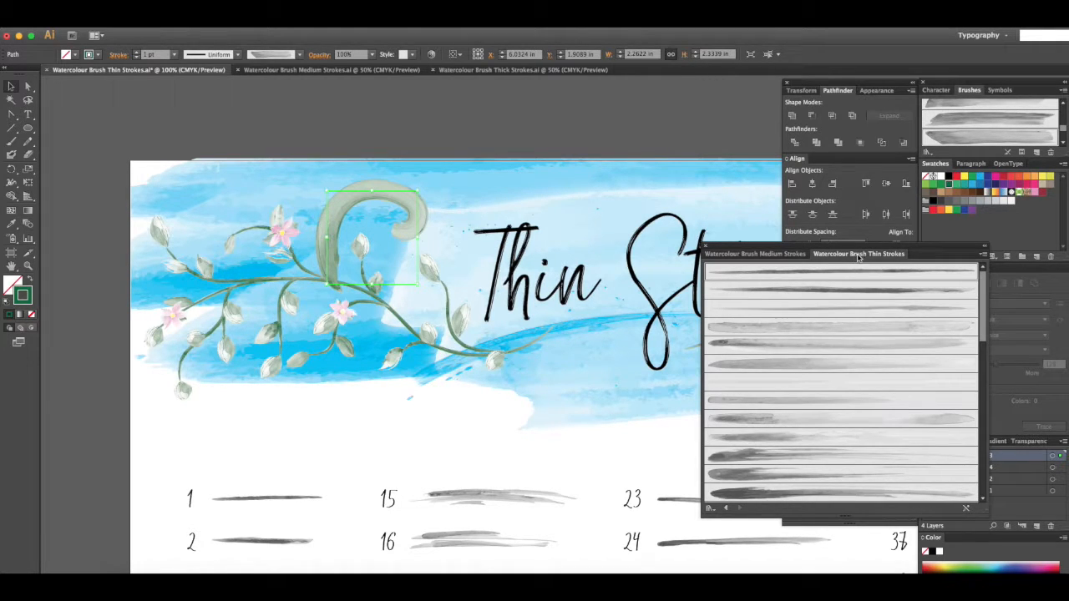
# - Try the first four Thin Strokes brushes one after another on the curled stem
pyautogui.click(852, 274)
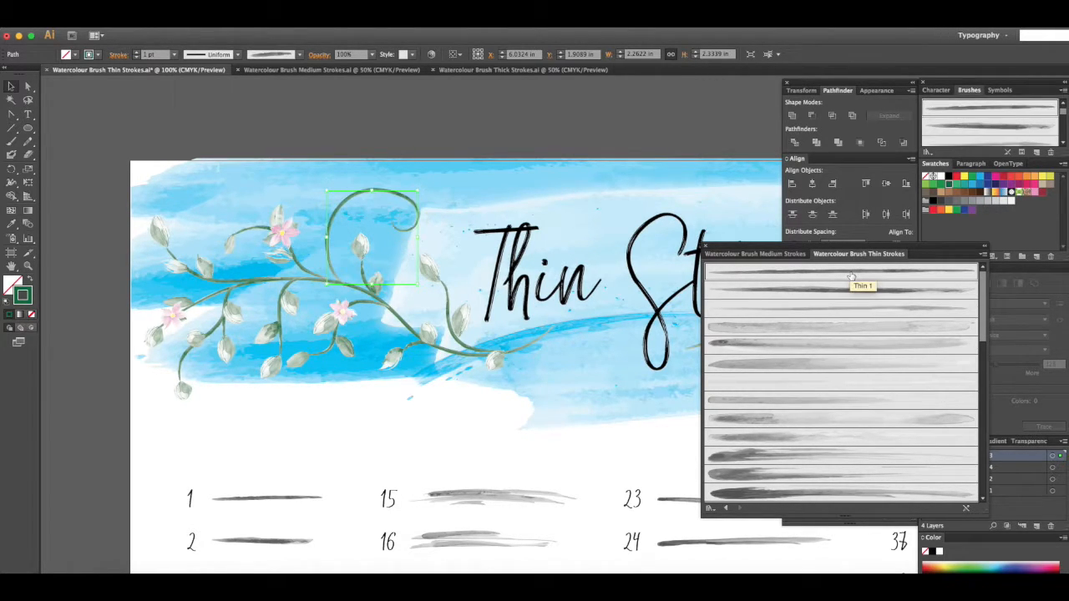
pyautogui.click(846, 292)
pyautogui.click(848, 307)
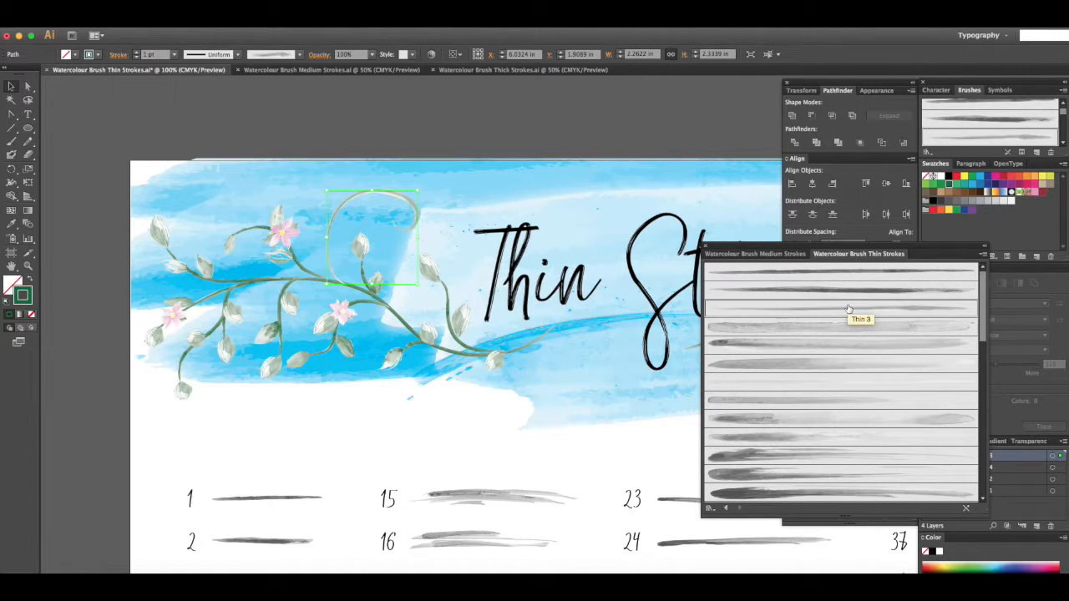
pyautogui.click(850, 326)
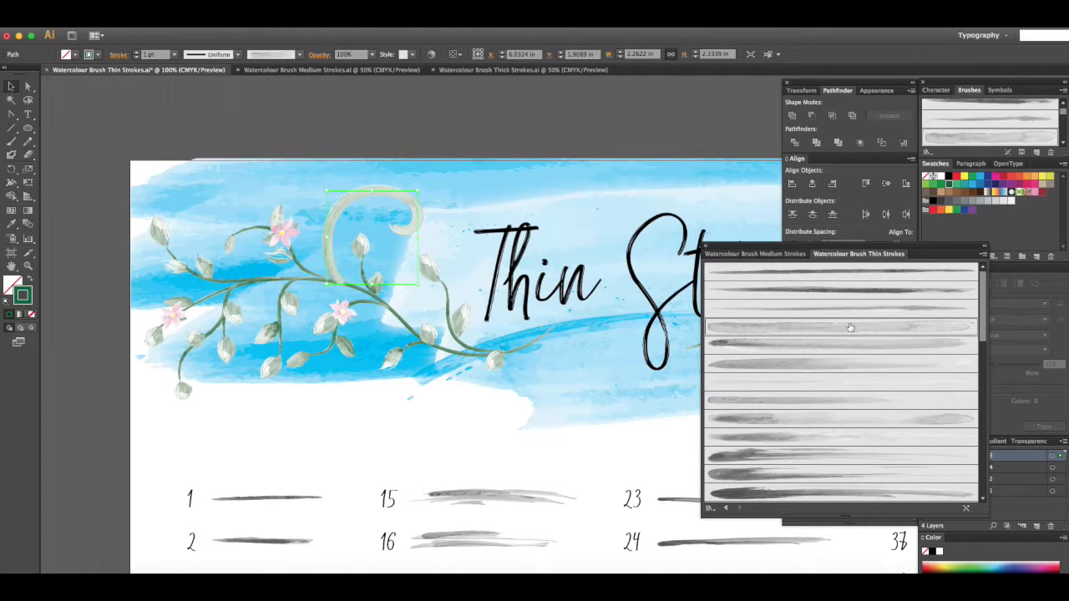
# - Set the curled stem's stroke weight to 0.25 pt and apply the eleventh Thin Strokes brush to it
pyautogui.click(175, 54)
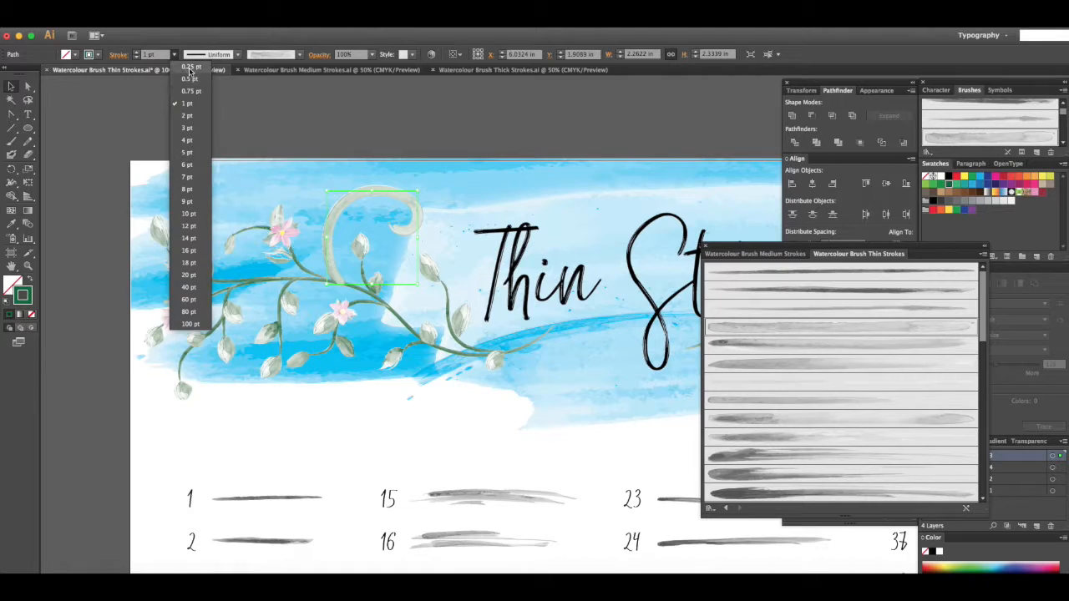
pyautogui.click(190, 67)
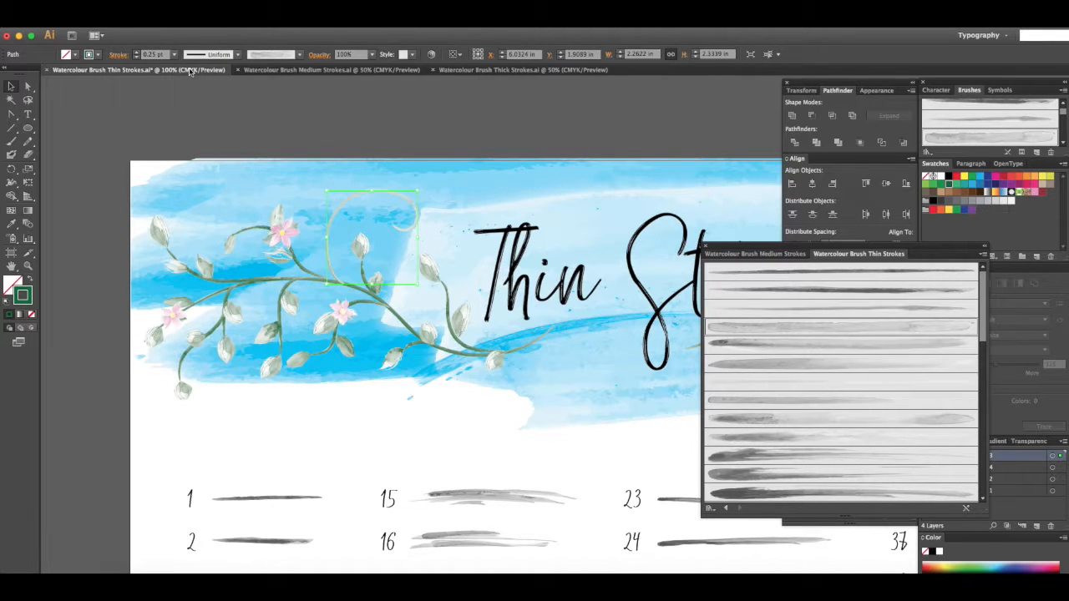
pyautogui.click(751, 455)
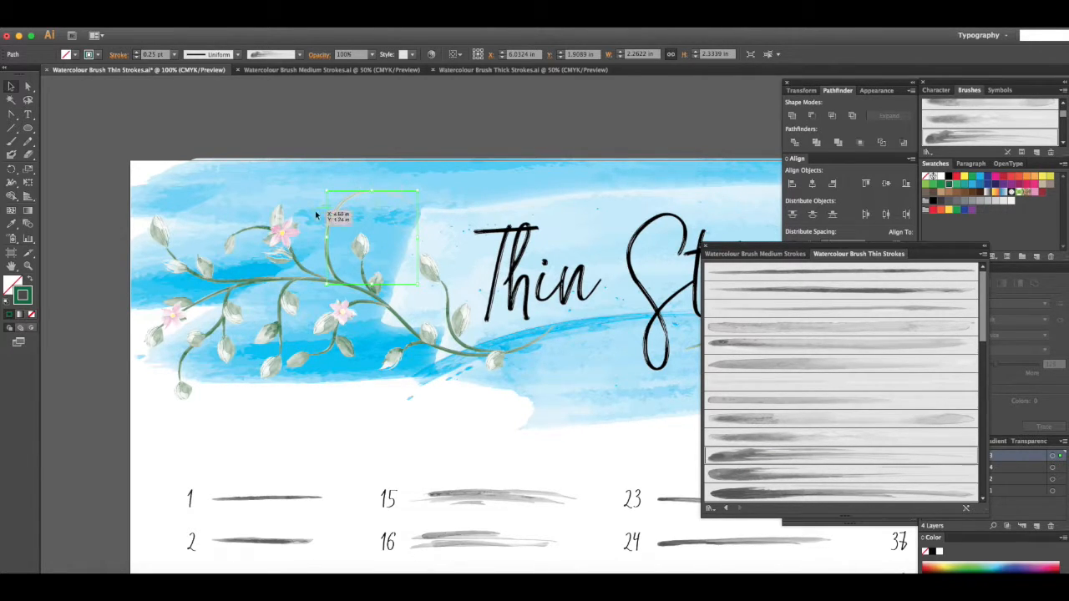
pyautogui.click(404, 128)
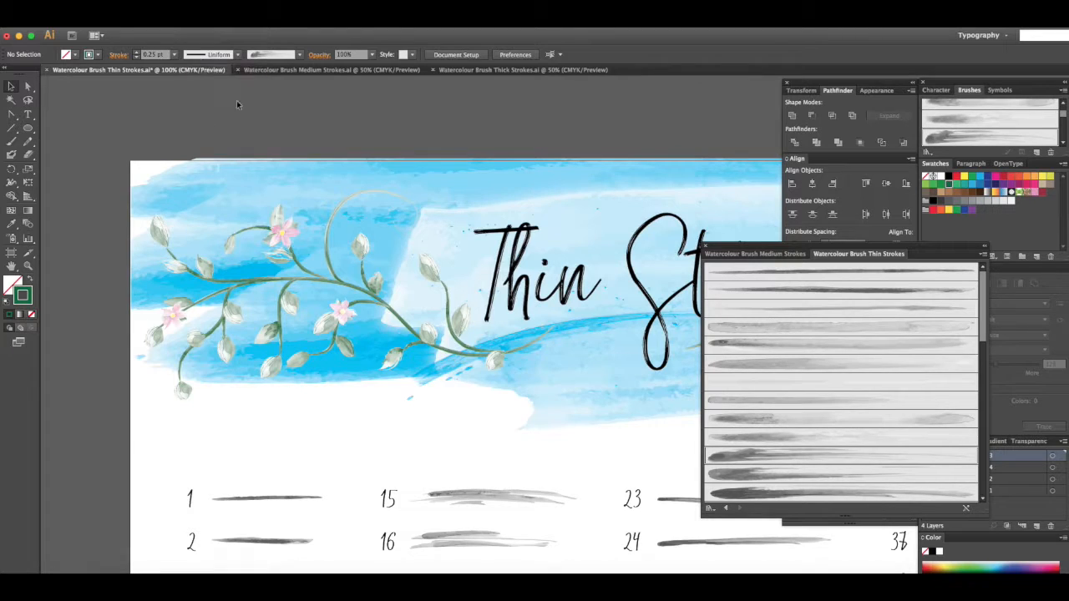
# - Paint a side shoot about 1.1 by 1.4 in off the curled stem and give it the twelfth Thin Strokes brush
pyautogui.click(13, 141)
pyautogui.moveTo(330, 226); pyautogui.dragTo(296, 167)
pyautogui.click(10, 86)
pyautogui.click(325, 203)
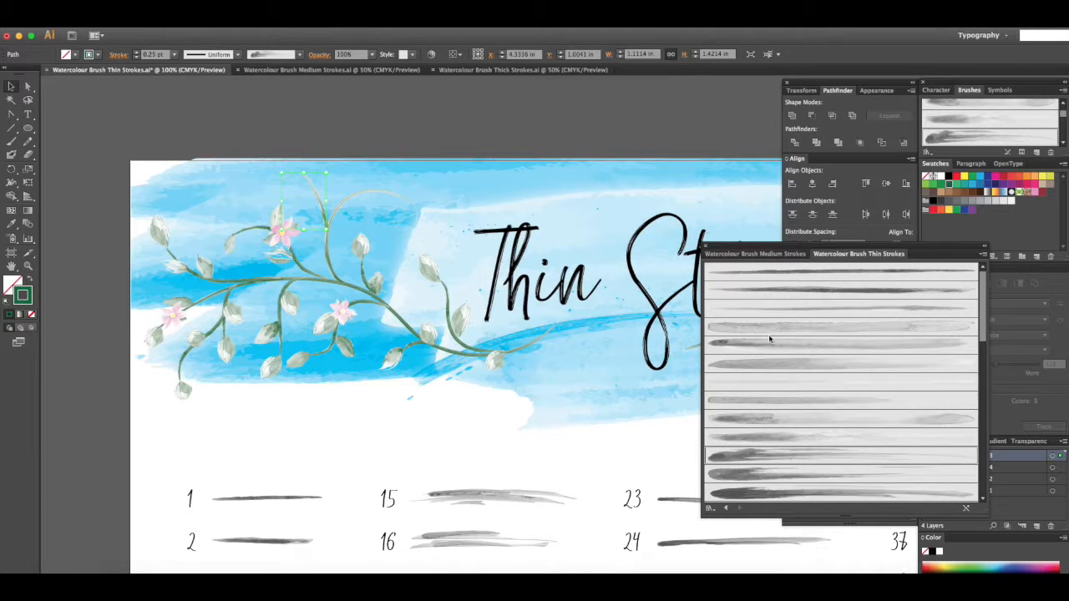
pyautogui.click(789, 479)
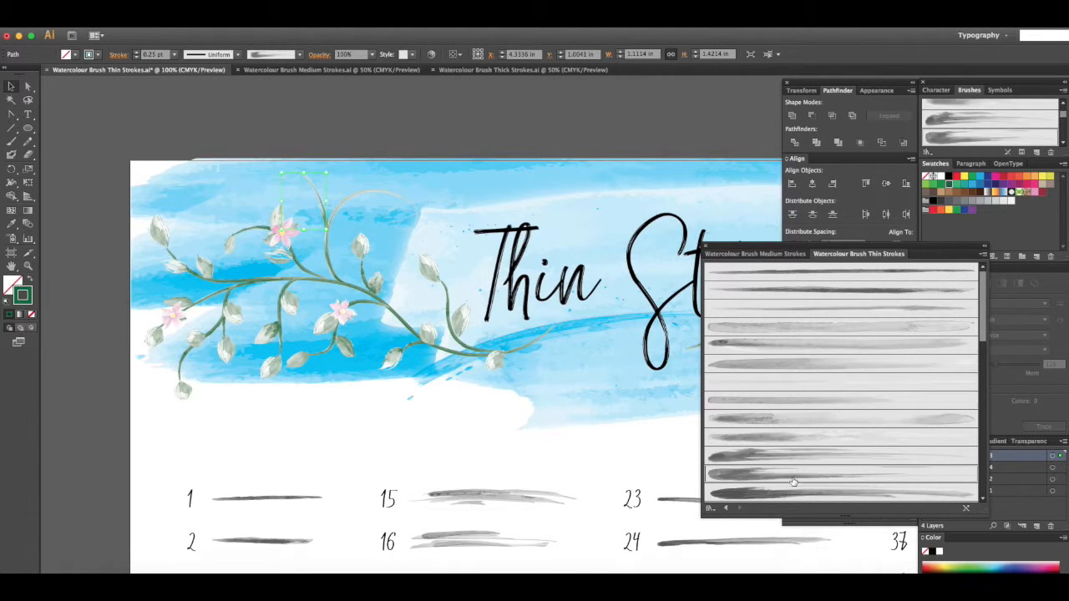
pyautogui.click(345, 116)
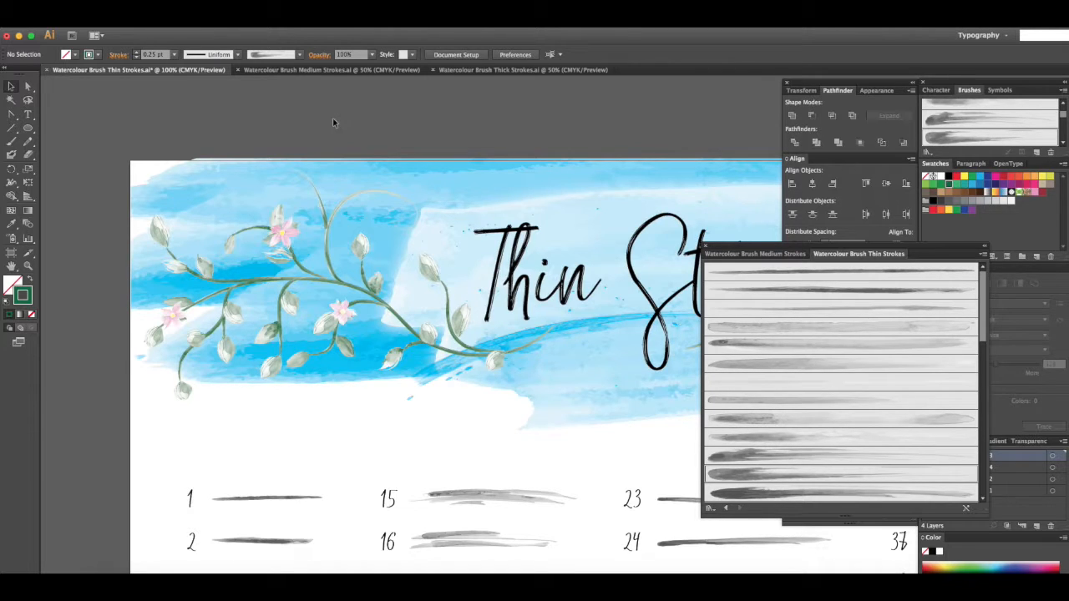
# - Paint a leaf about 0.46 by 0.49 in at the side shoot's tip with a brush from the Medium Strokes library
pyautogui.click(12, 141)
pyautogui.click(754, 255)
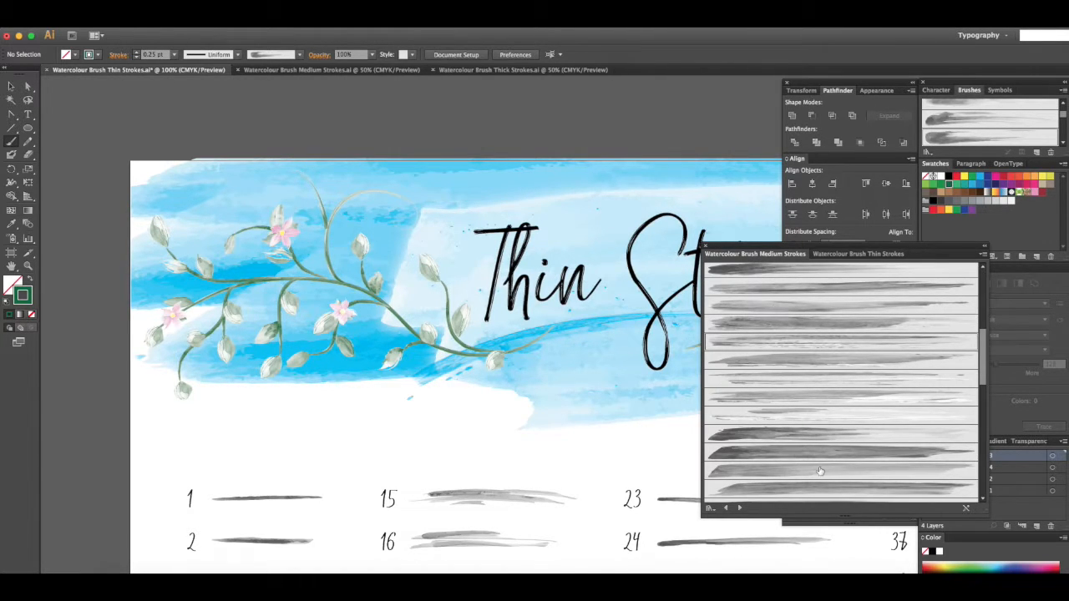
pyautogui.scroll(-3, 792, 421)
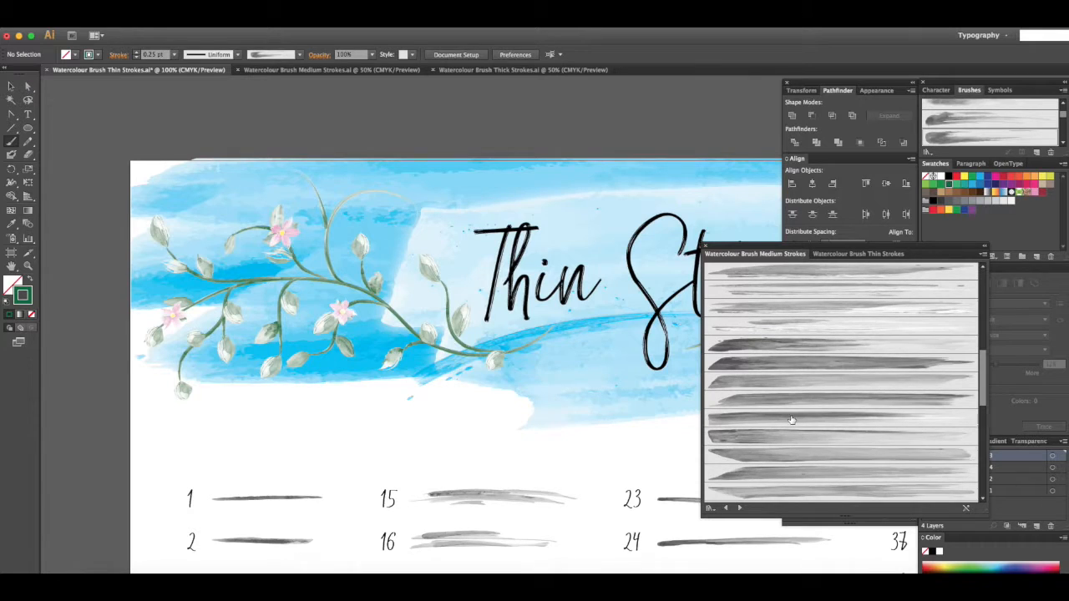
pyautogui.click(791, 403)
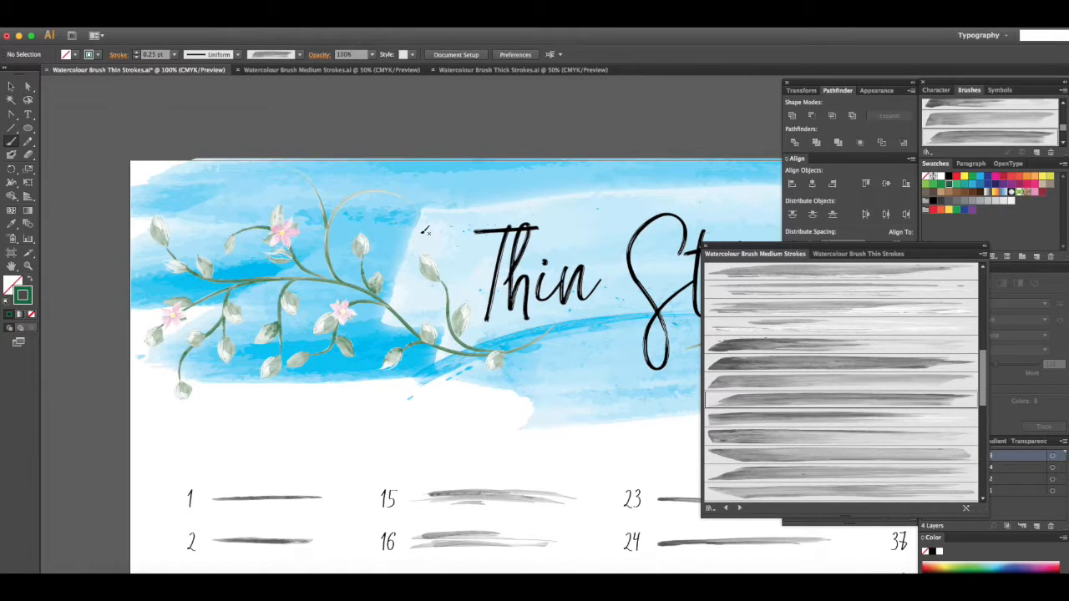
pyautogui.moveTo(316, 181); pyautogui.dragTo(316, 179)
# - Set the tip leaf's stroke weight to 0.5 pt and its variable width to Width Profile 1
pyautogui.click(11, 87)
pyautogui.click(321, 170)
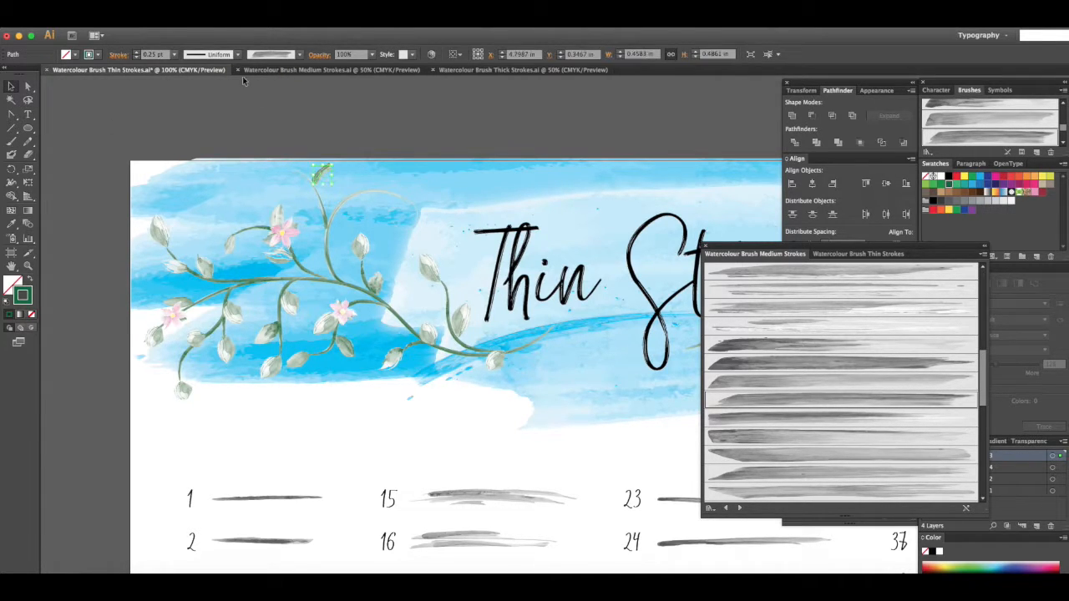
pyautogui.click(175, 55)
pyautogui.click(186, 79)
pyautogui.click(237, 56)
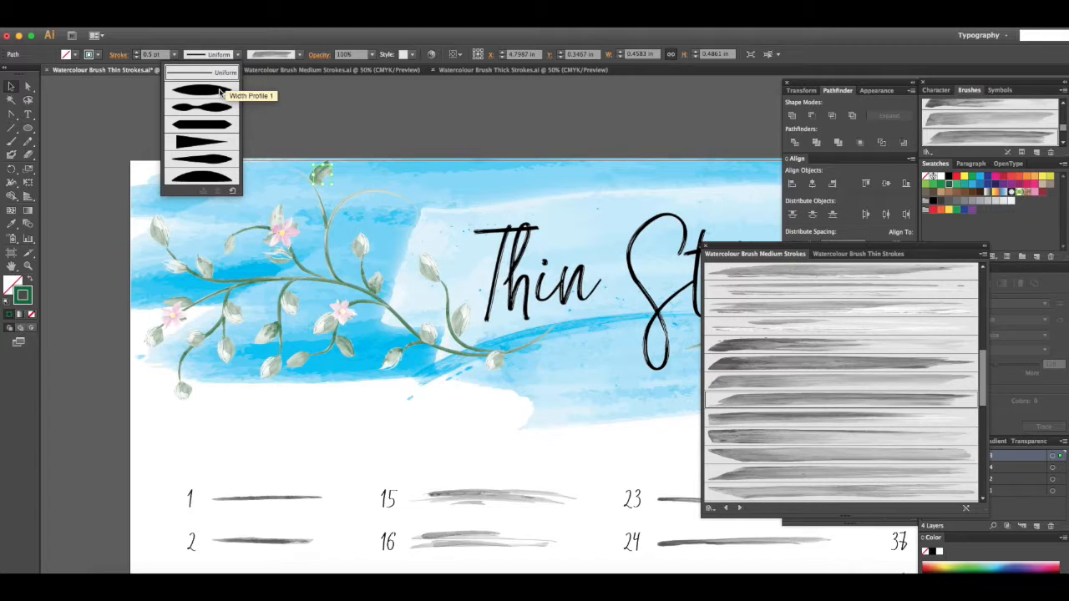
pyautogui.click(220, 91)
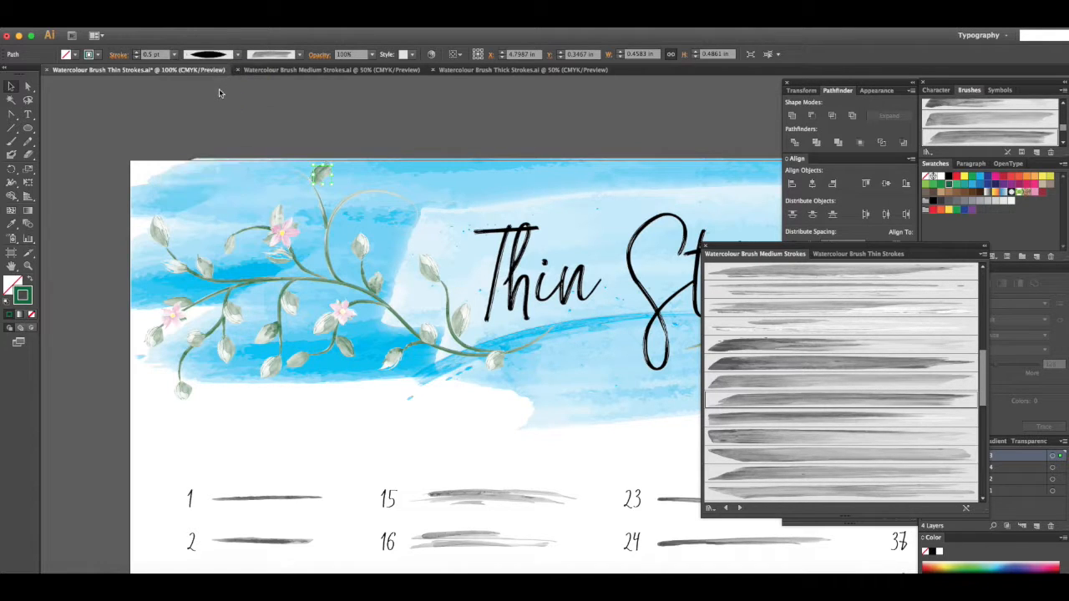
pyautogui.click(407, 144)
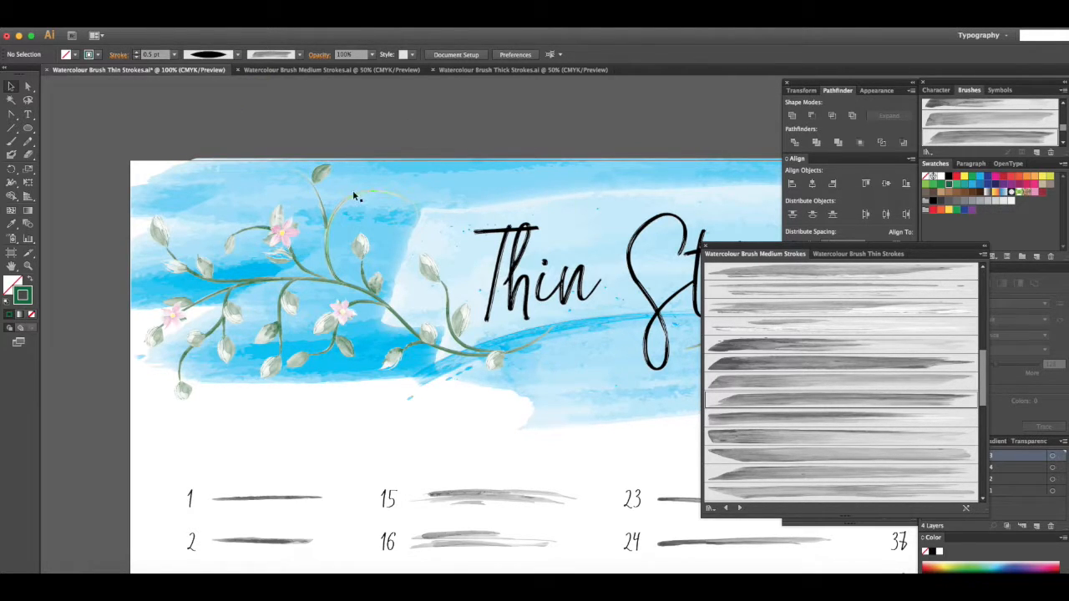
# - Paint more leaves along the side shoot and curled stem, undoing and redrawing the small one above the curl
pyautogui.click(11, 141)
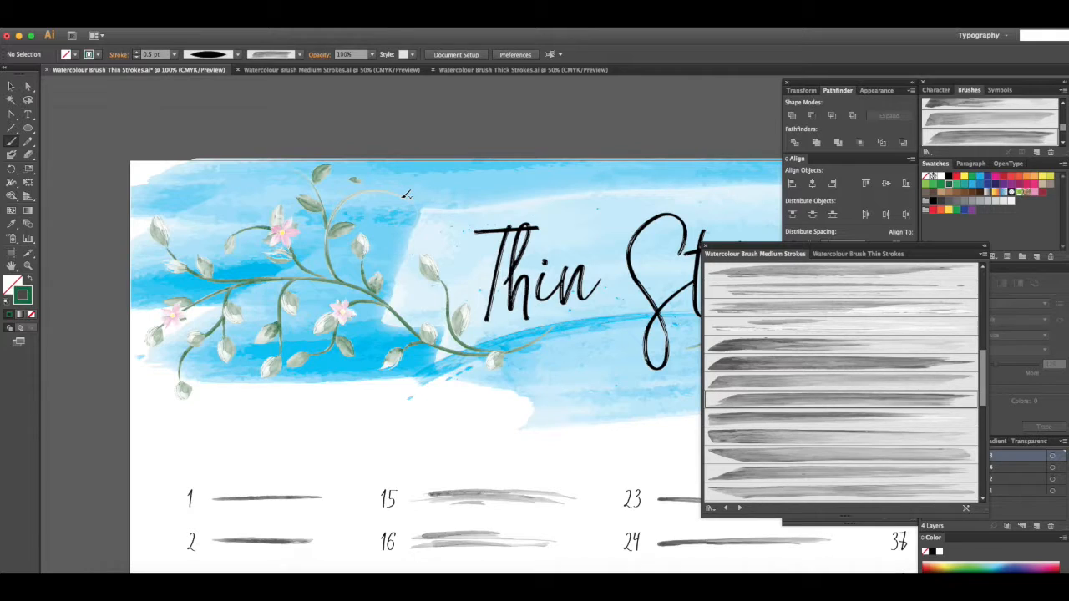
pyautogui.press('super+z')
pyautogui.moveTo(361, 192)
pyautogui.mouseDown()
pyautogui.moveTo(403, 195)
pyautogui.moveTo(442, 200)
pyautogui.mouseUp()
pyautogui.moveTo(397, 213); pyautogui.dragTo(408, 224)
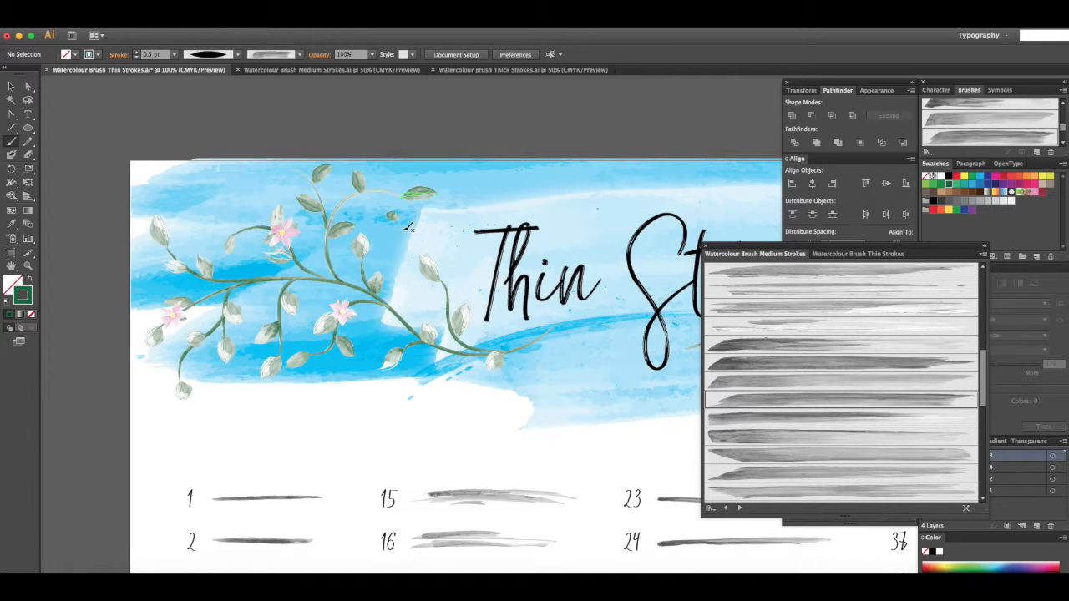
# - Reduce the stroke weight of the small leaf below the curl's end to 0.25 pt
pyautogui.click(11, 86)
pyautogui.click(392, 217)
pyautogui.click(174, 54)
pyautogui.click(187, 69)
pyautogui.click(360, 126)
# - Apply a different Medium Strokes brush with Width Profile 1 to the leaf inside the curl near the side shoot
pyautogui.click(342, 231)
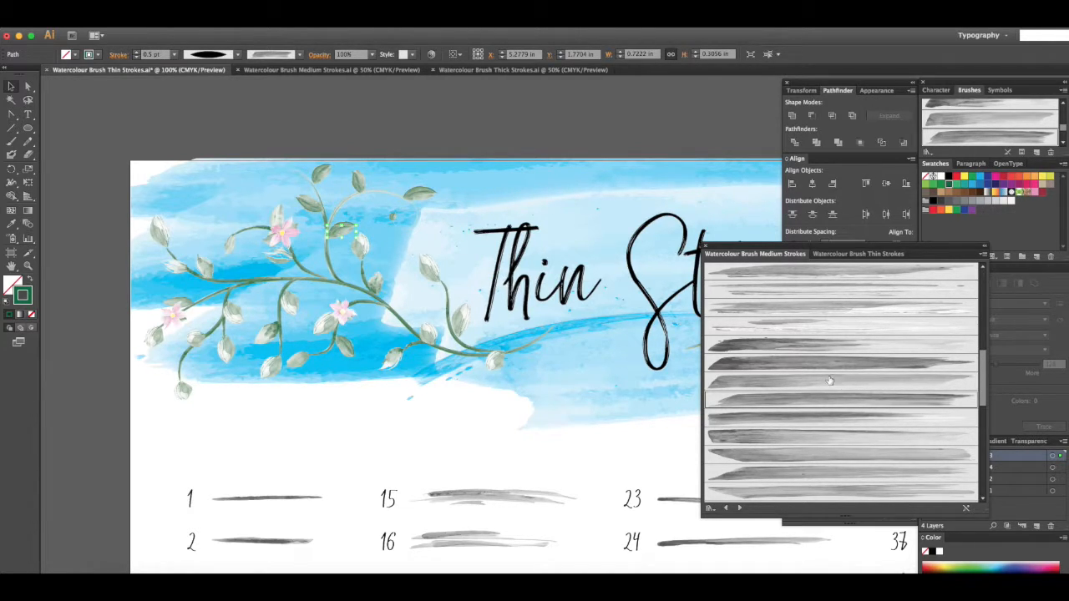
pyautogui.click(821, 437)
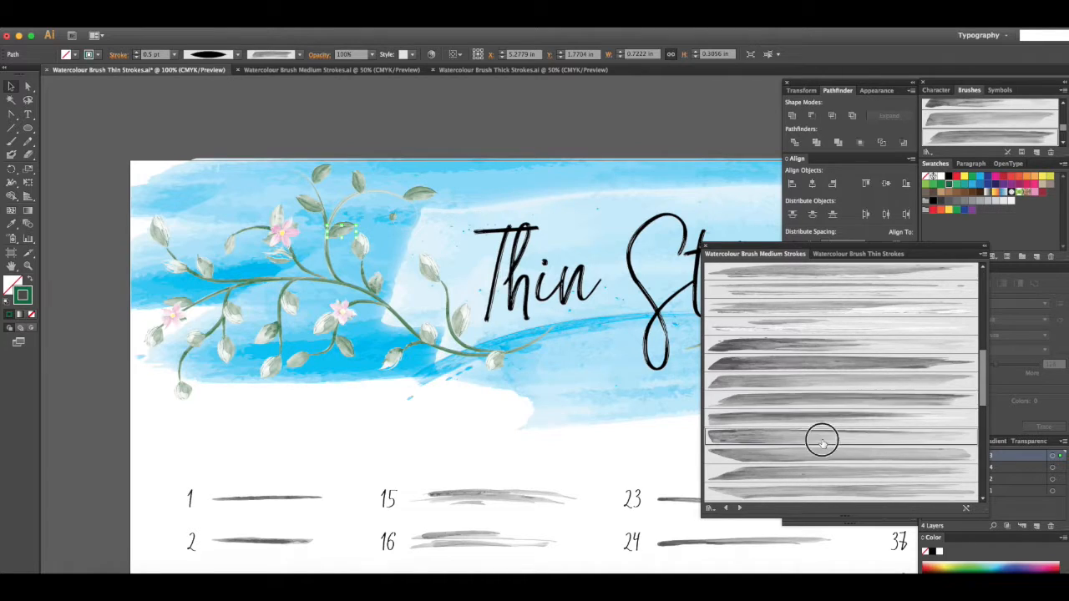
pyautogui.click(239, 55)
pyautogui.click(221, 94)
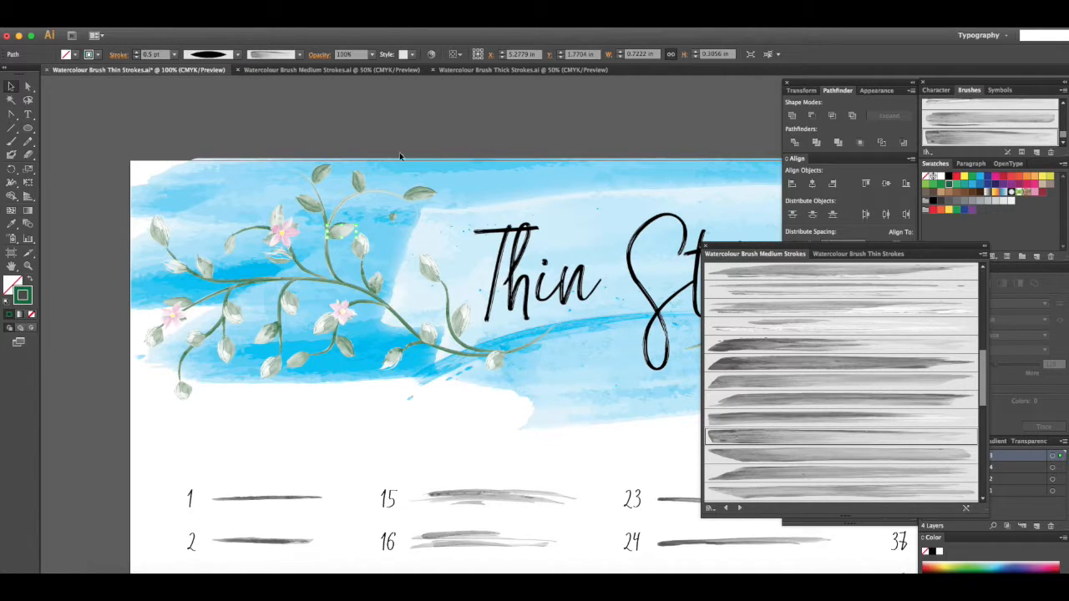
# - Apply the Medium 32 brush with Width Profile 1 to the leaf standing above the curled stem
pyautogui.click(355, 181)
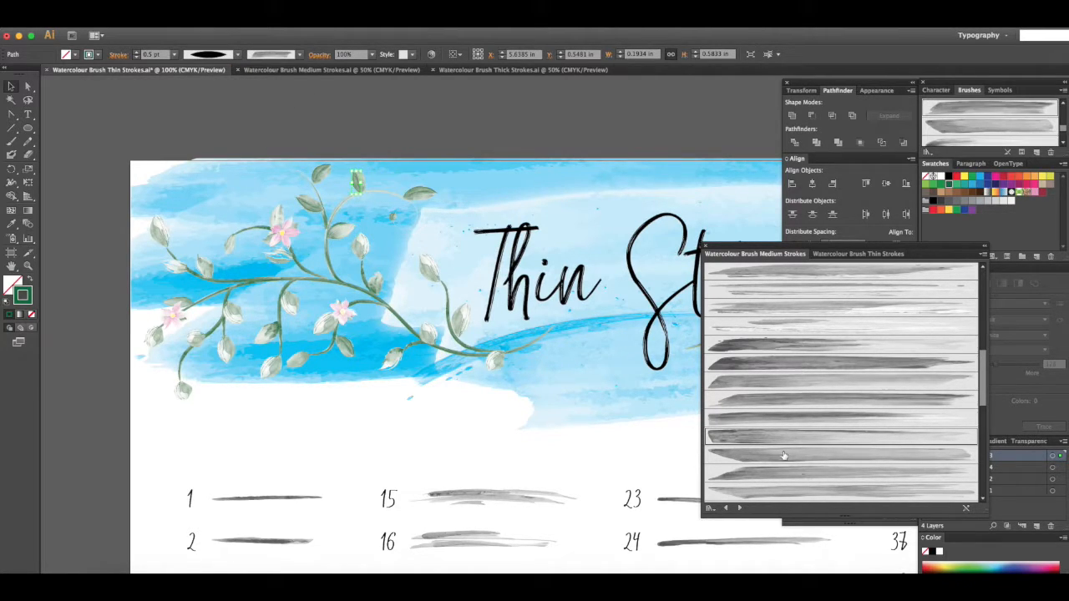
pyautogui.scroll(-3, 780, 448)
pyautogui.click(788, 436)
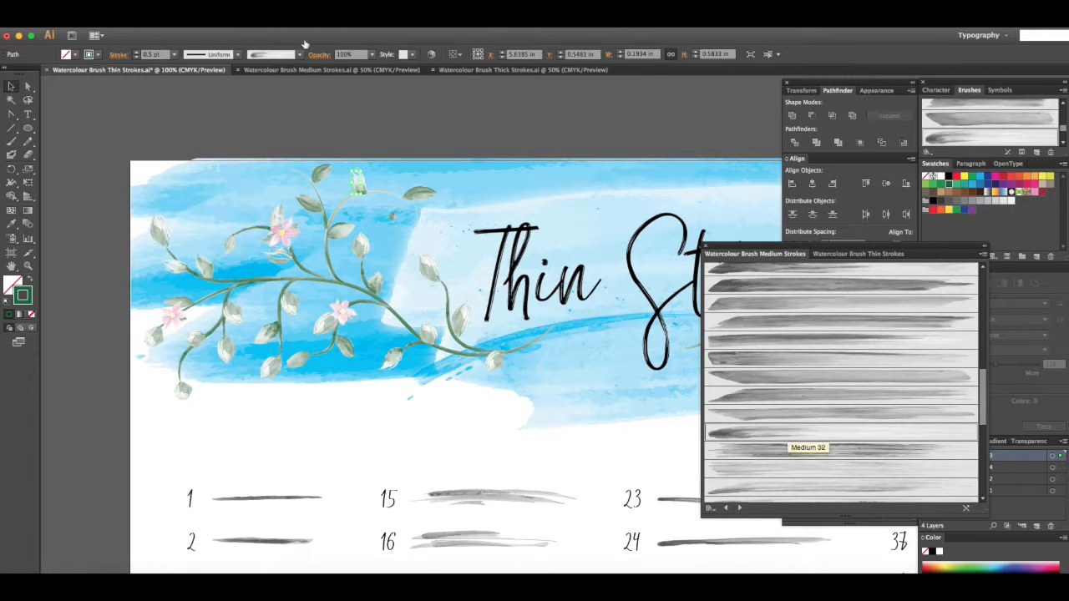
pyautogui.click(238, 54)
pyautogui.click(222, 90)
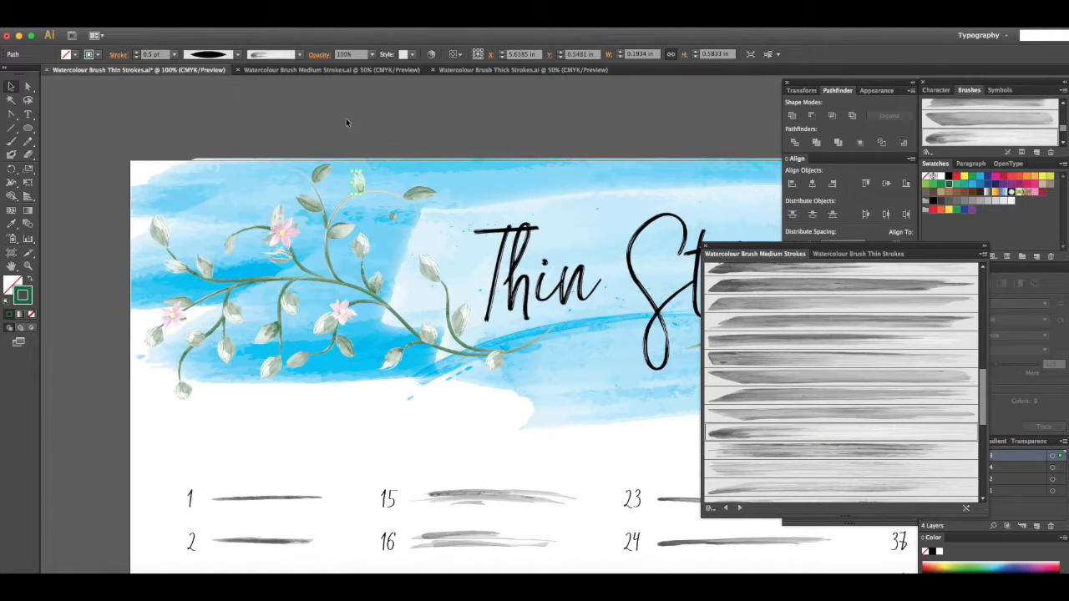
# - Try the Medium 32 brush with Width Profile 1 on the leaf to the right of the curled stem
pyautogui.click(380, 128)
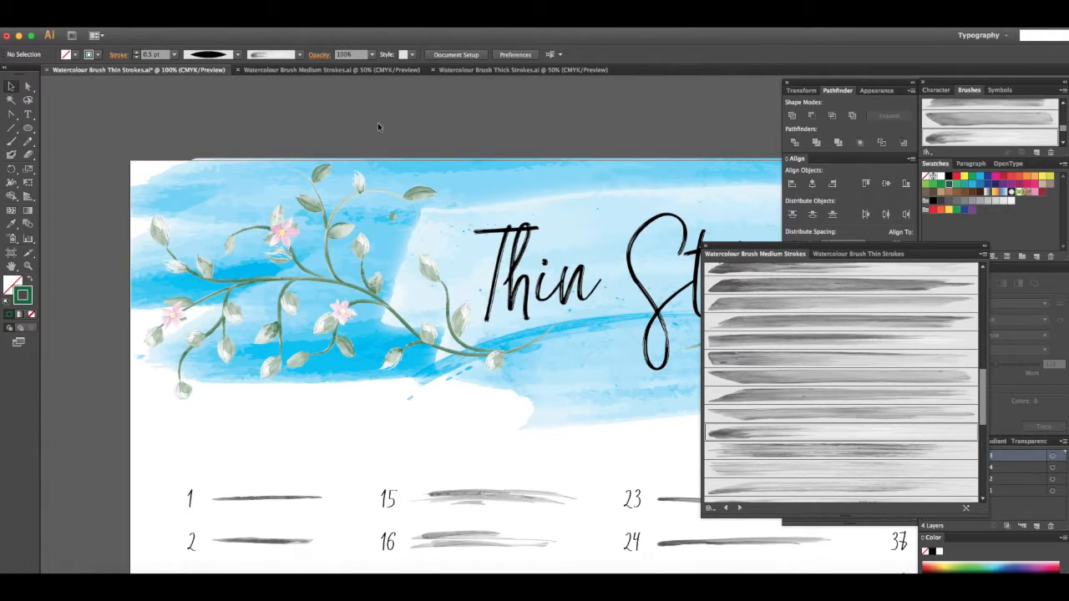
pyautogui.click(420, 193)
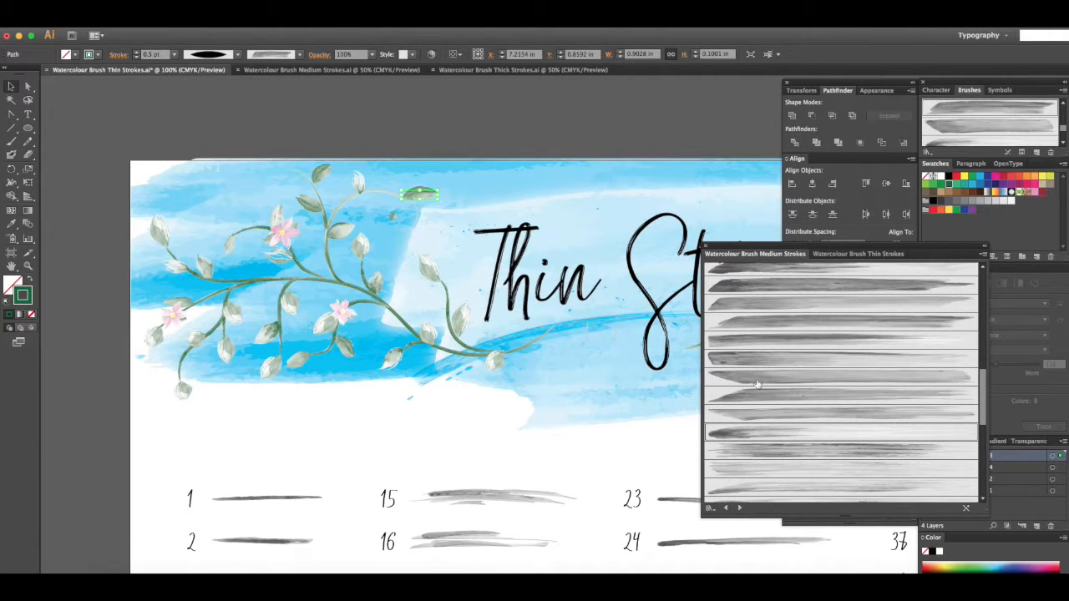
pyautogui.scroll(-3, 754, 381)
pyautogui.click(784, 380)
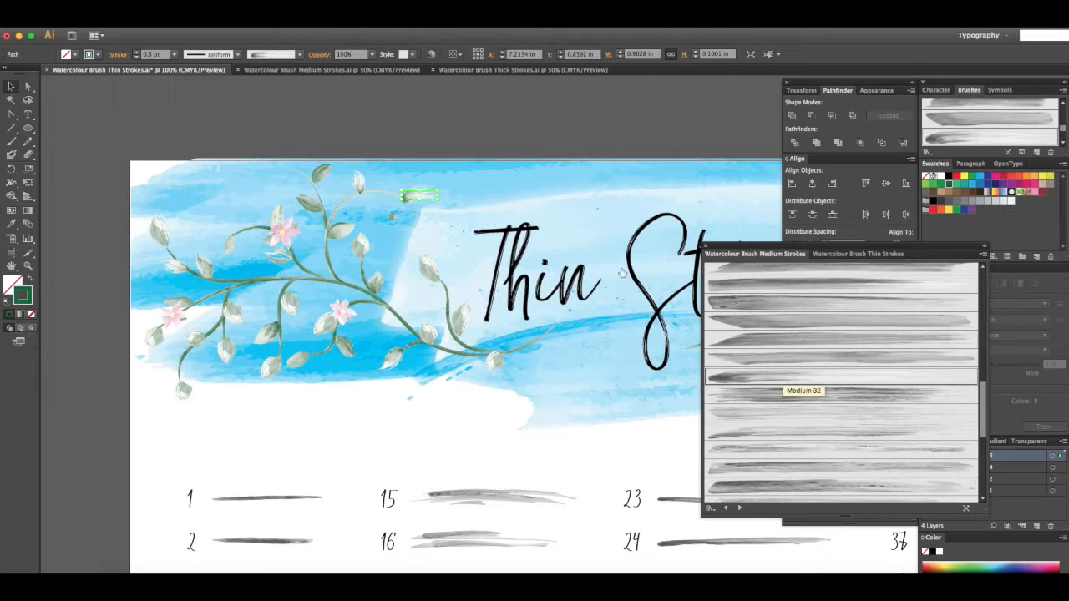
pyautogui.click(224, 55)
pyautogui.click(218, 91)
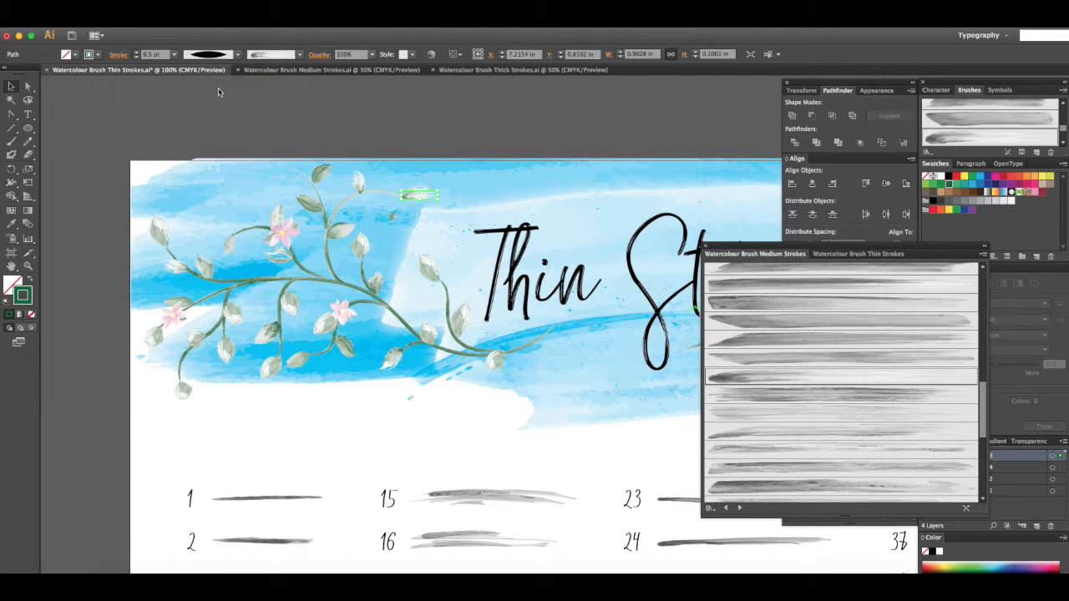
pyautogui.click(373, 141)
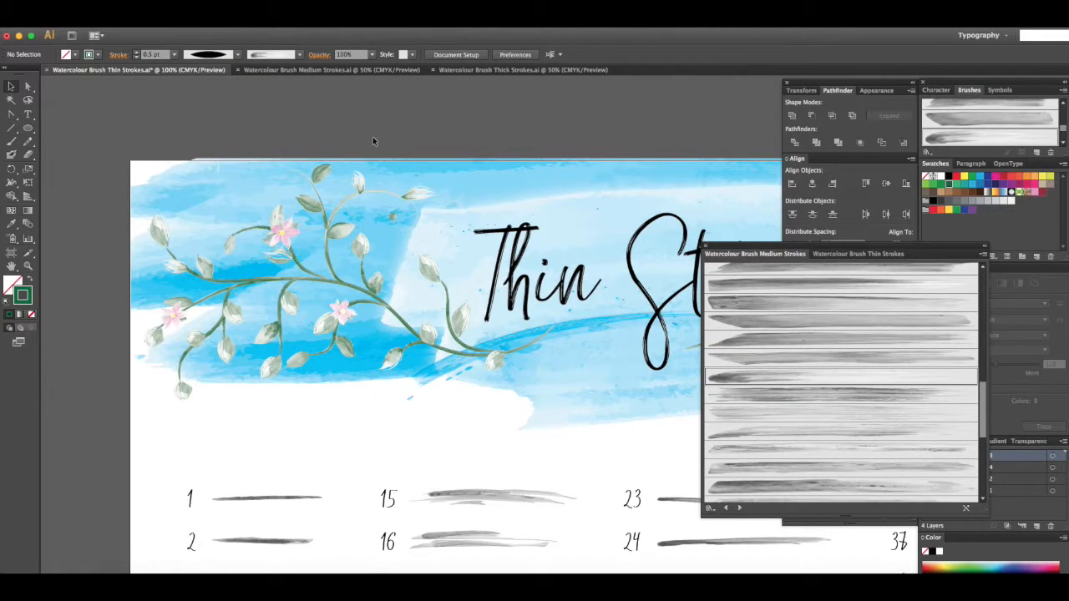
# - Apply a darker Medium Strokes brush with Width Profile 1 to the leaf to the right of the curled stem
pyautogui.click(424, 198)
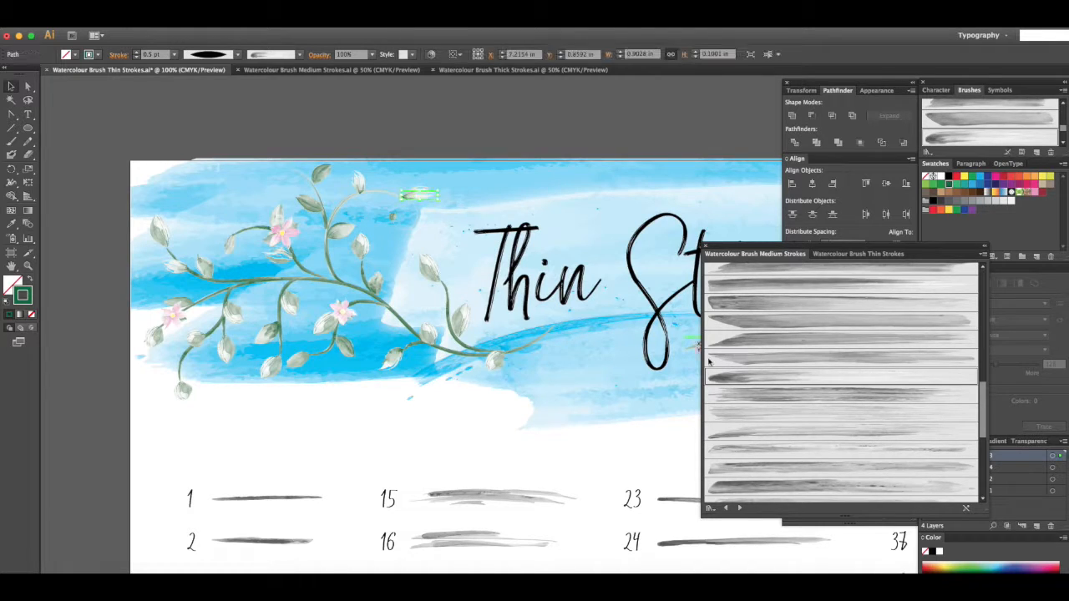
pyautogui.scroll(-2, 767, 381)
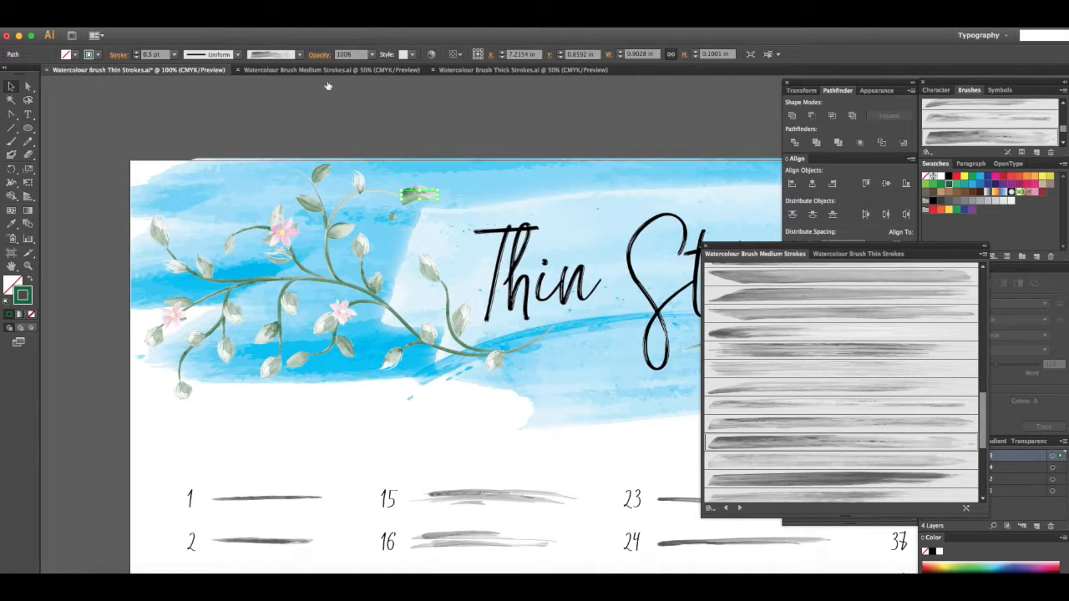
pyautogui.click(237, 54)
pyautogui.click(217, 91)
pyautogui.click(373, 116)
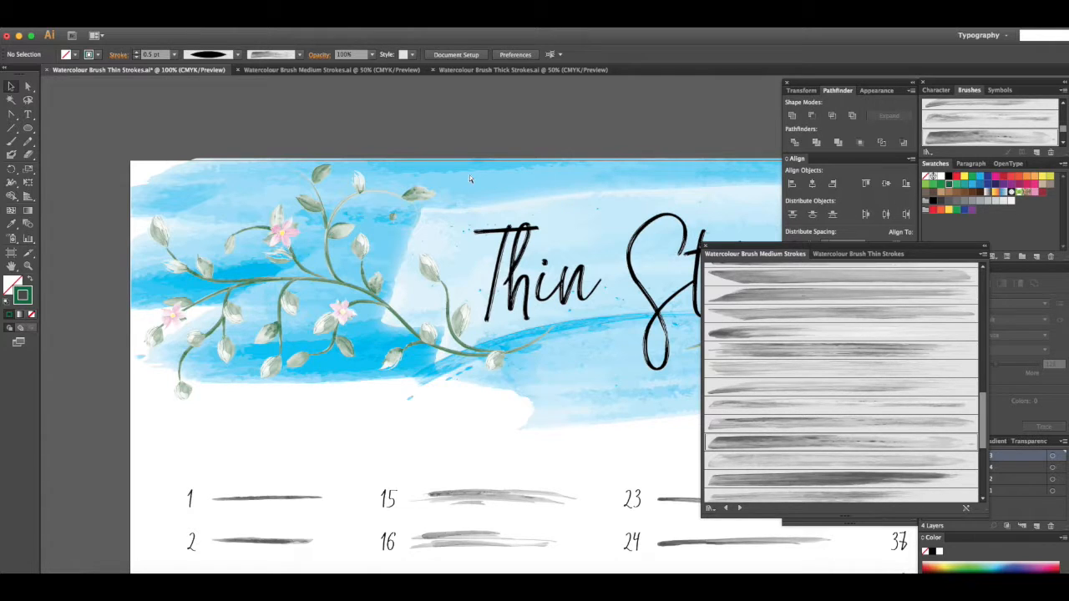
# - Paint a short upright stroke above the Thin lettering with the Paintbrush, using a dark brush from the Medium Strokes library
pyautogui.press('super+equal')
pyautogui.hscroll(-3, 468, 173)
pyautogui.scroll(2, 468, 173)
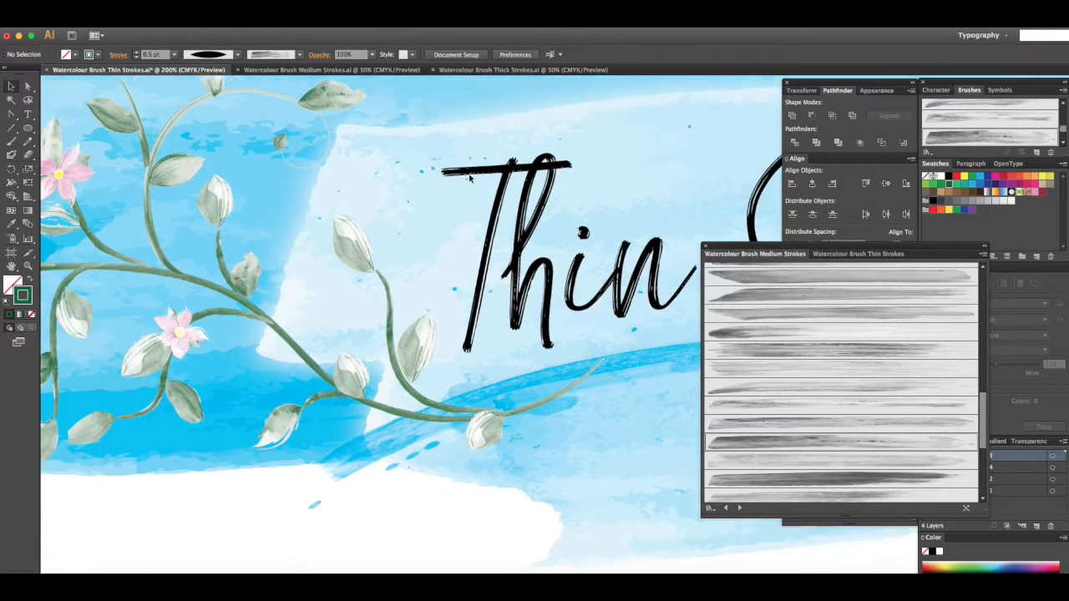
pyautogui.scroll(2, 401, 183)
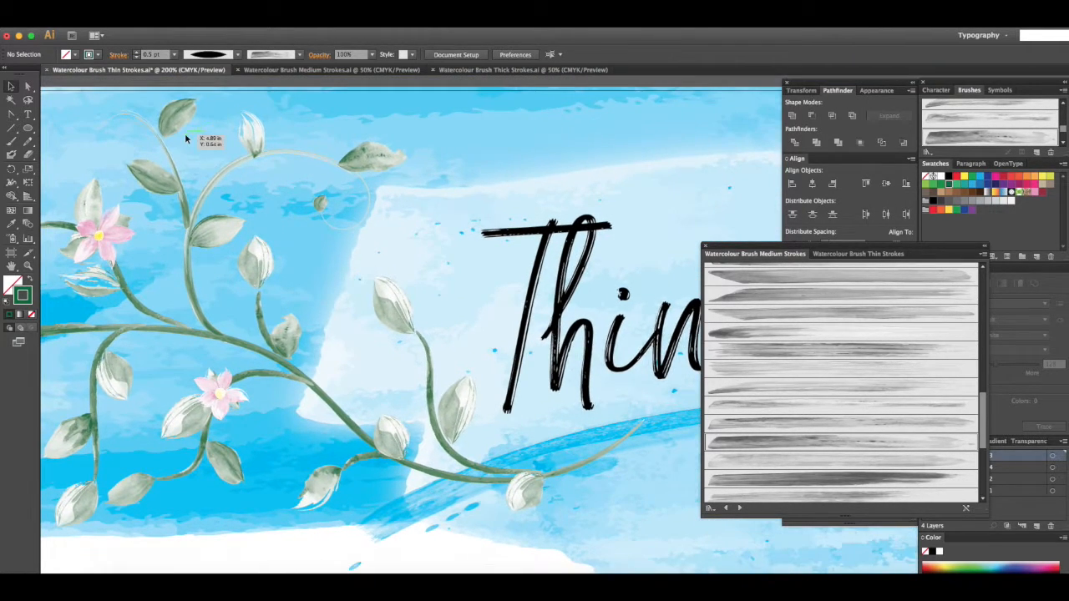
pyautogui.click(11, 143)
pyautogui.scroll(10, 830, 308)
pyautogui.scroll(-10, 832, 309)
pyautogui.click(837, 290)
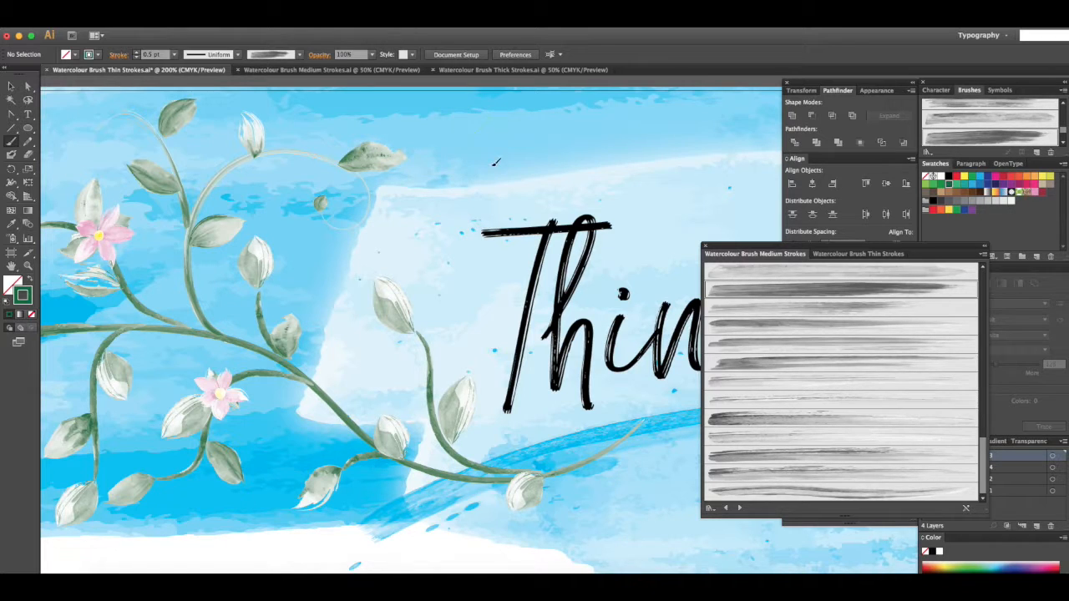
pyautogui.moveTo(478, 112); pyautogui.dragTo(485, 165)
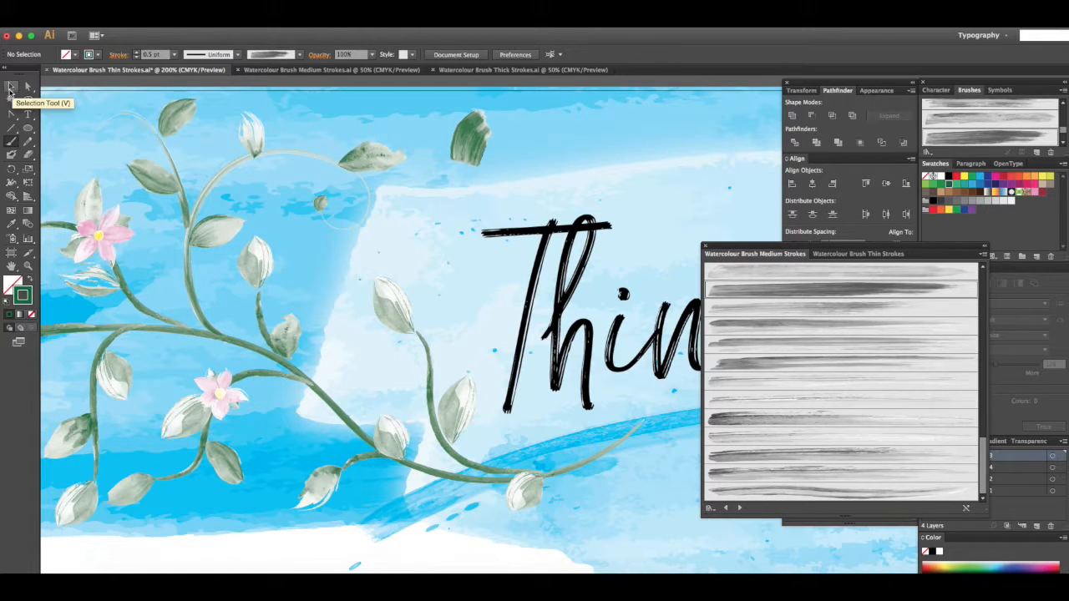
# - Set the new stroke's weight to 0.25 pt and give it Width Profile 1
pyautogui.click(10, 87)
pyautogui.click(471, 140)
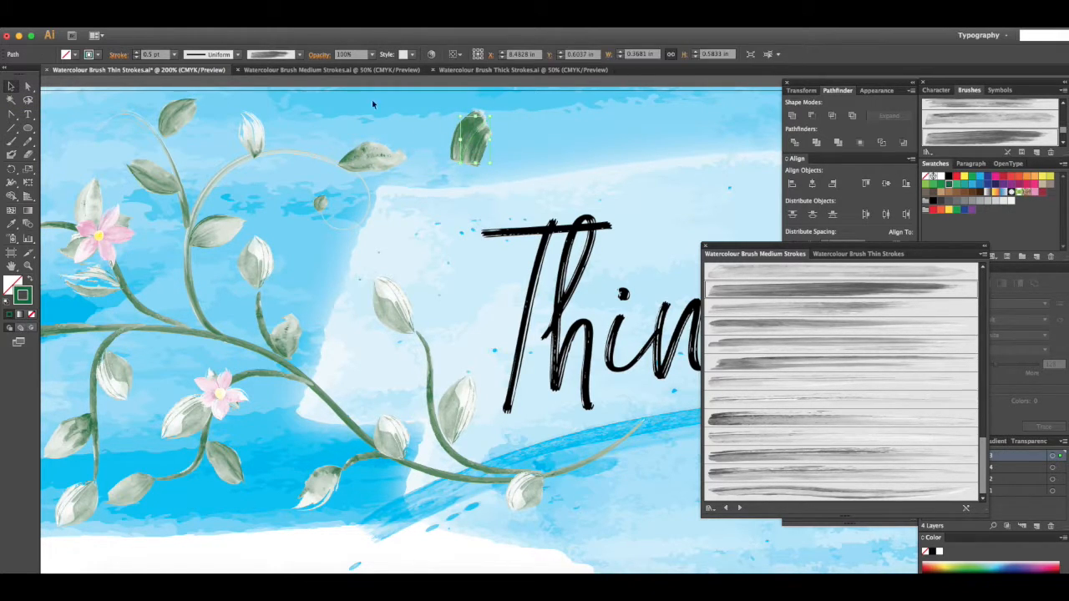
pyautogui.click(174, 54)
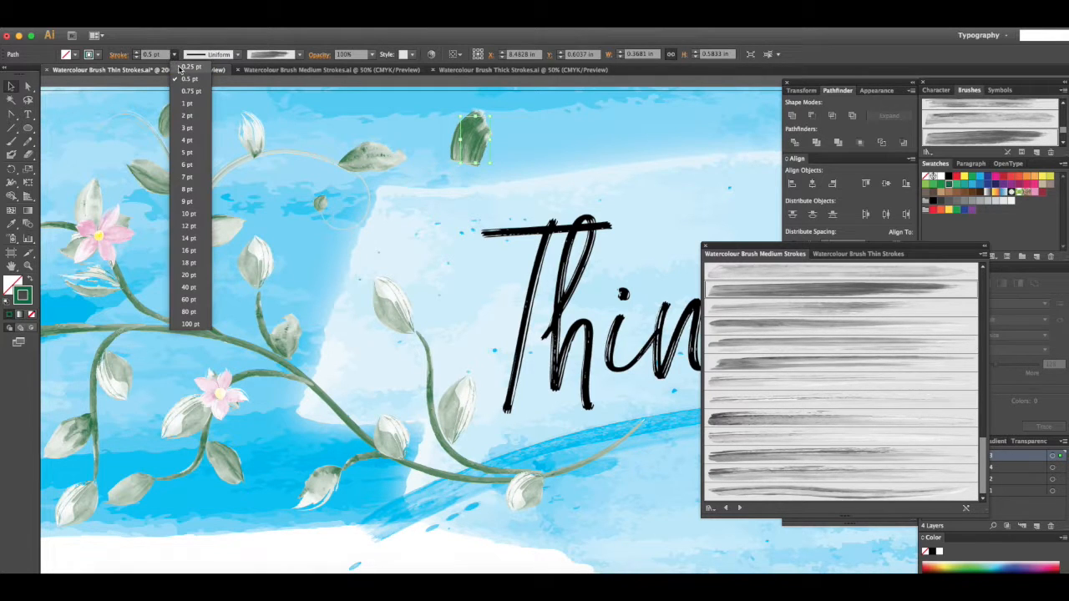
pyautogui.click(180, 67)
pyautogui.click(237, 54)
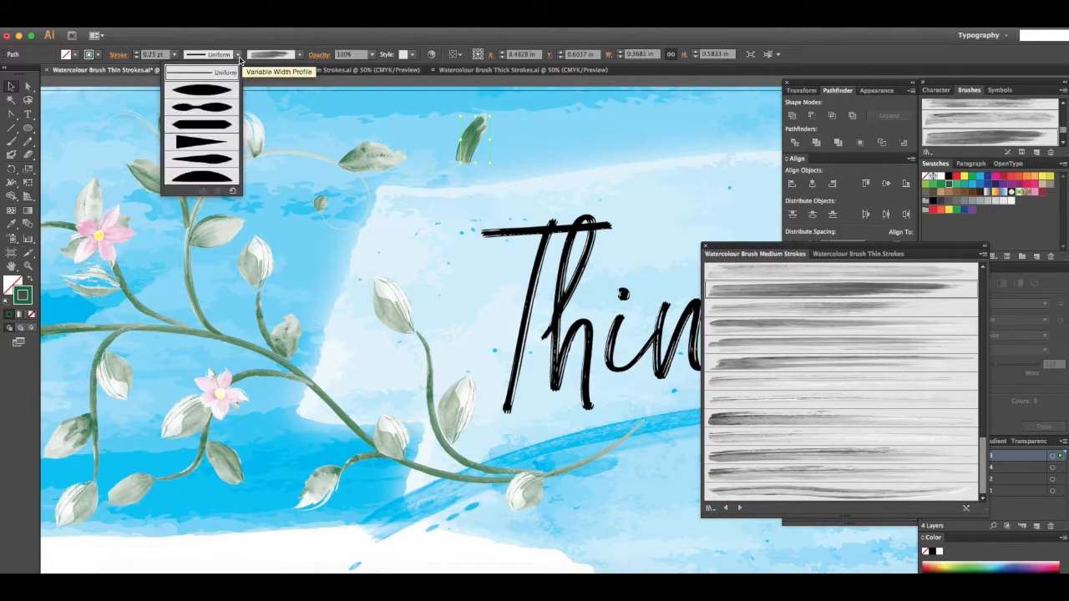
pyautogui.click(218, 89)
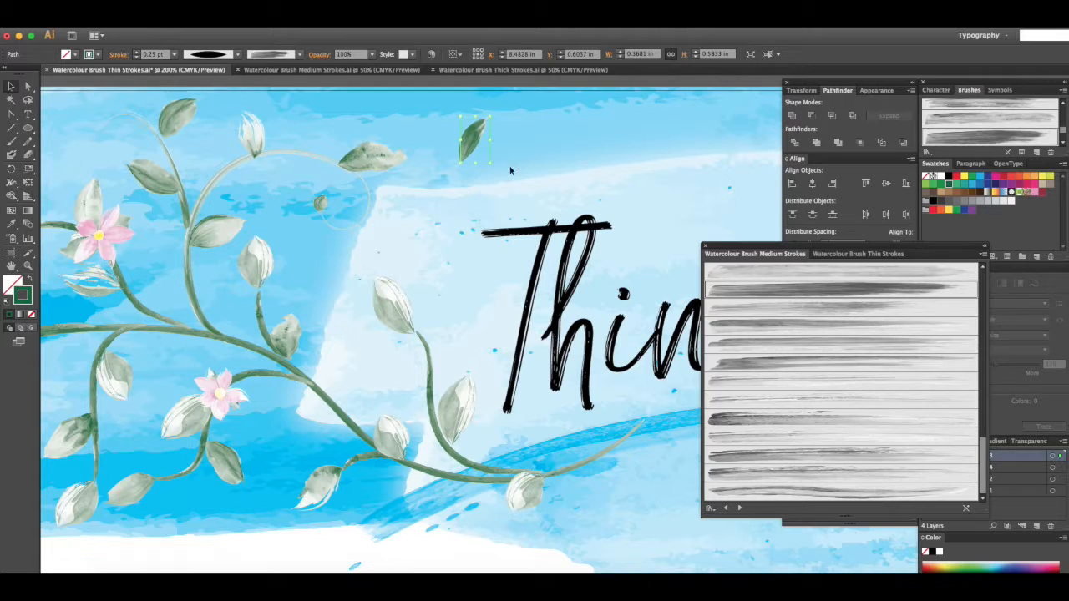
# - Recolour the new stroke with the pink C=5 M=51 Y=0 K=0 swatch
pyautogui.click(1034, 193)
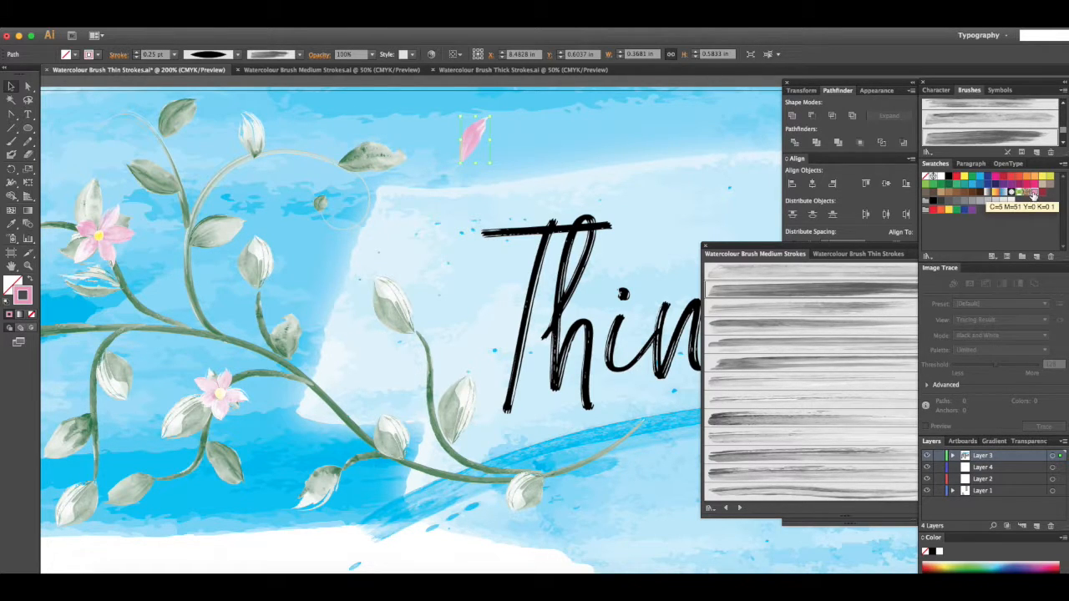
pyautogui.doubleClick(23, 295)
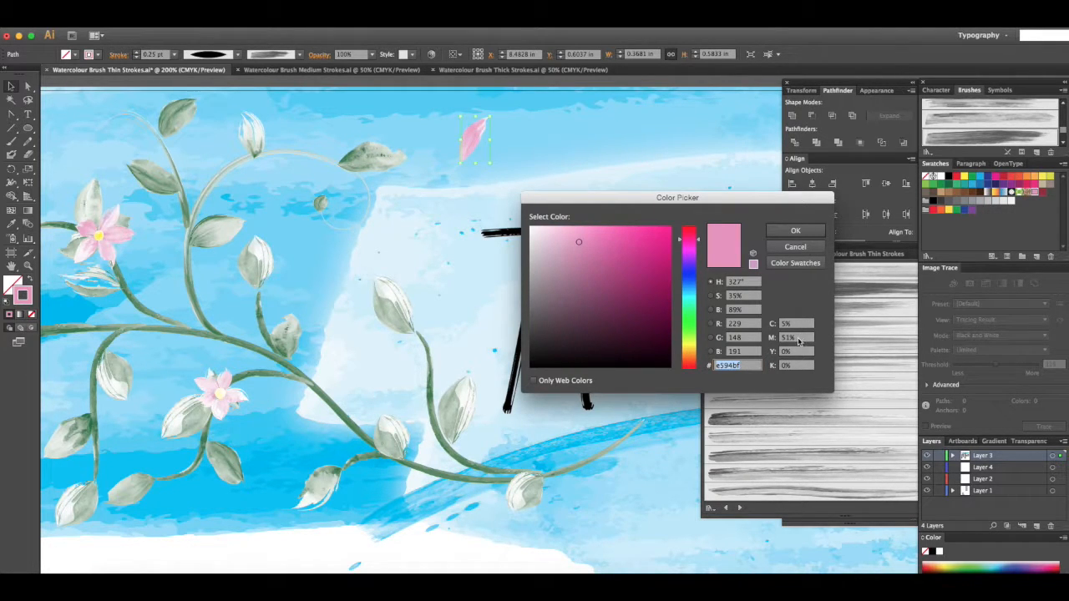
pyautogui.click(793, 231)
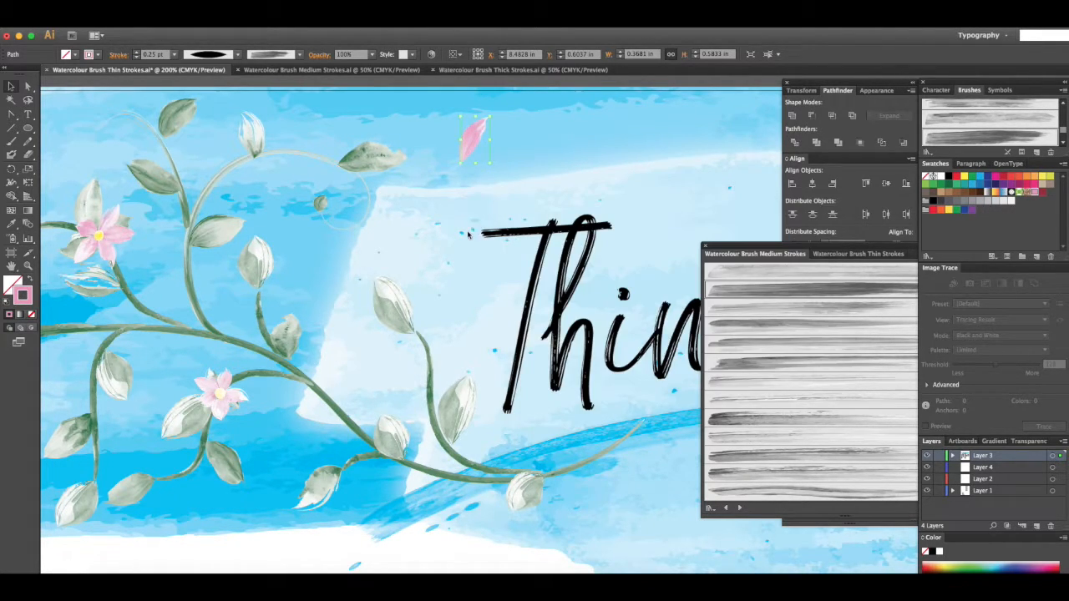
# - Paint the flower's upright pink top petal above the lettering, trying several petal strokes and keeping only this one
pyautogui.click(11, 141)
pyautogui.moveTo(417, 141); pyautogui.dragTo(460, 157)
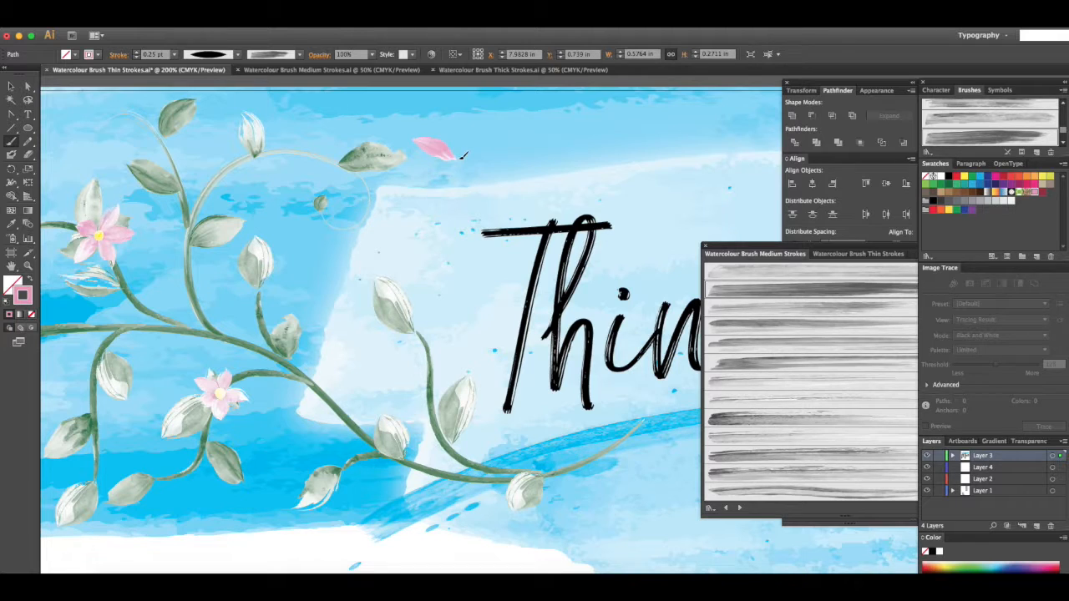
pyautogui.moveTo(470, 125); pyautogui.dragTo(459, 156)
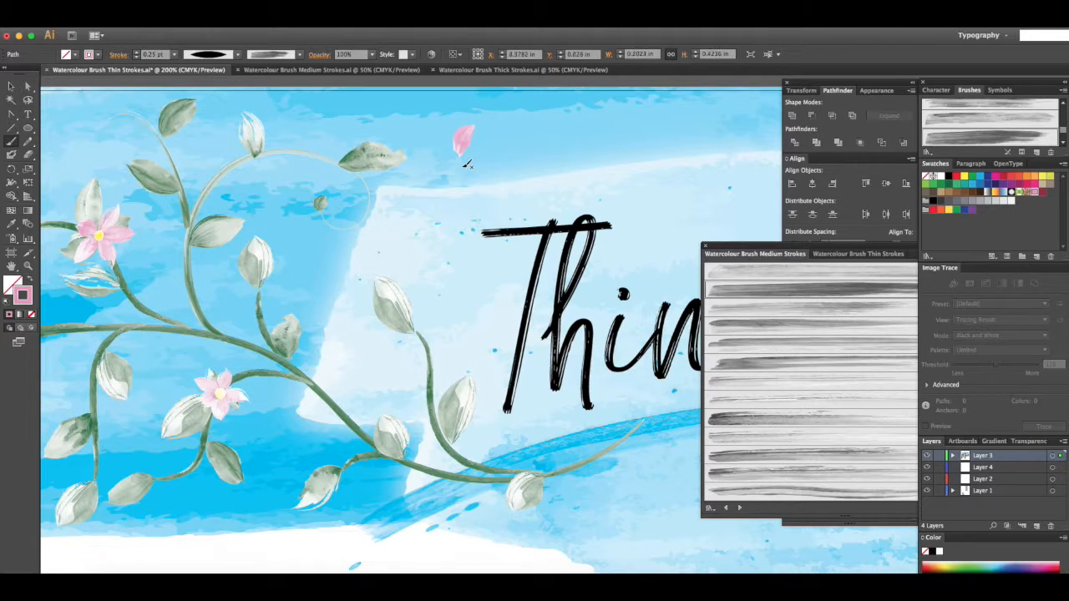
pyautogui.moveTo(415, 141); pyautogui.dragTo(460, 155)
pyautogui.click(11, 86)
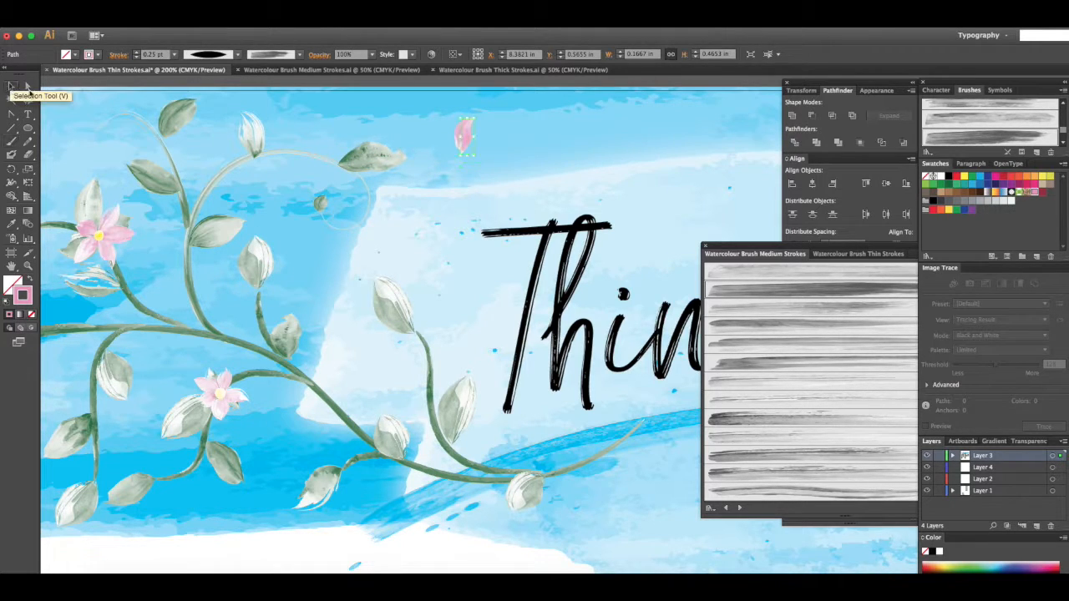
pyautogui.click(479, 187)
# - Paint the remaining pink petals around the flower's centre to make five in total
pyautogui.click(11, 140)
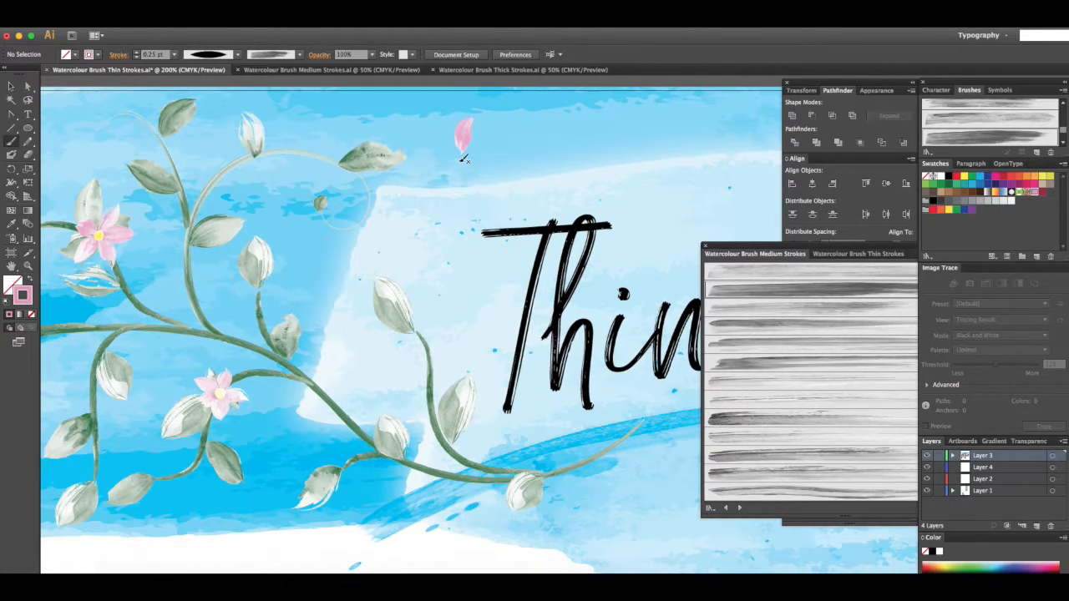
pyautogui.moveTo(424, 157); pyautogui.dragTo(461, 163)
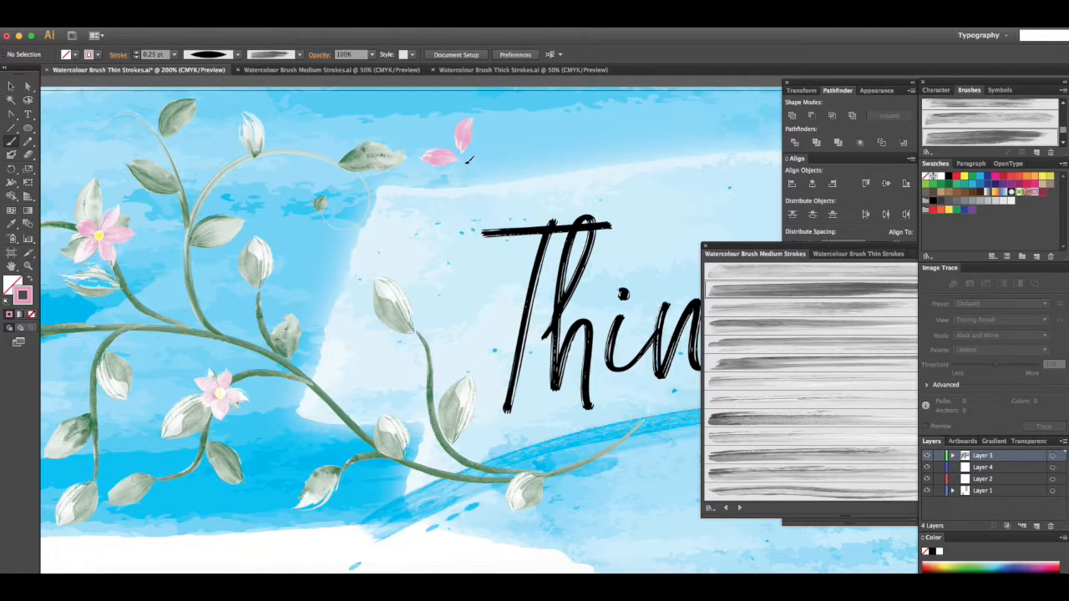
pyautogui.moveTo(459, 165)
pyautogui.mouseDown()
pyautogui.moveTo(449, 193)
pyautogui.moveTo(490, 177)
pyautogui.mouseUp()
pyautogui.moveTo(474, 154); pyautogui.dragTo(495, 139)
# - Enlarge the flower's small lower-right petal and set its stroke weight to 0.25 pt
pyautogui.click(15, 86)
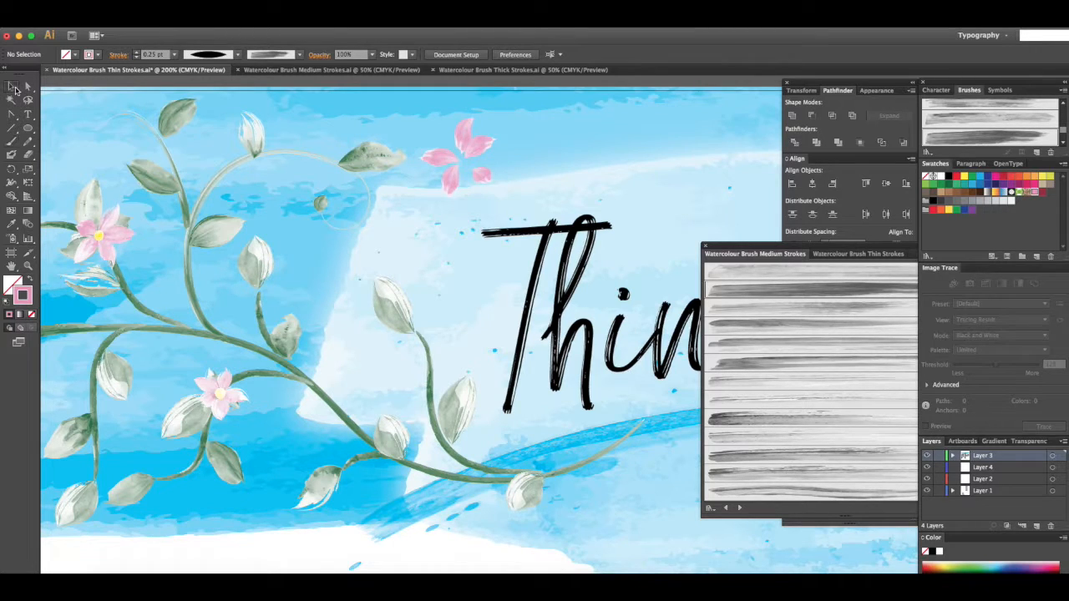
pyautogui.click(489, 177)
pyautogui.moveTo(491, 184); pyautogui.dragTo(497, 190)
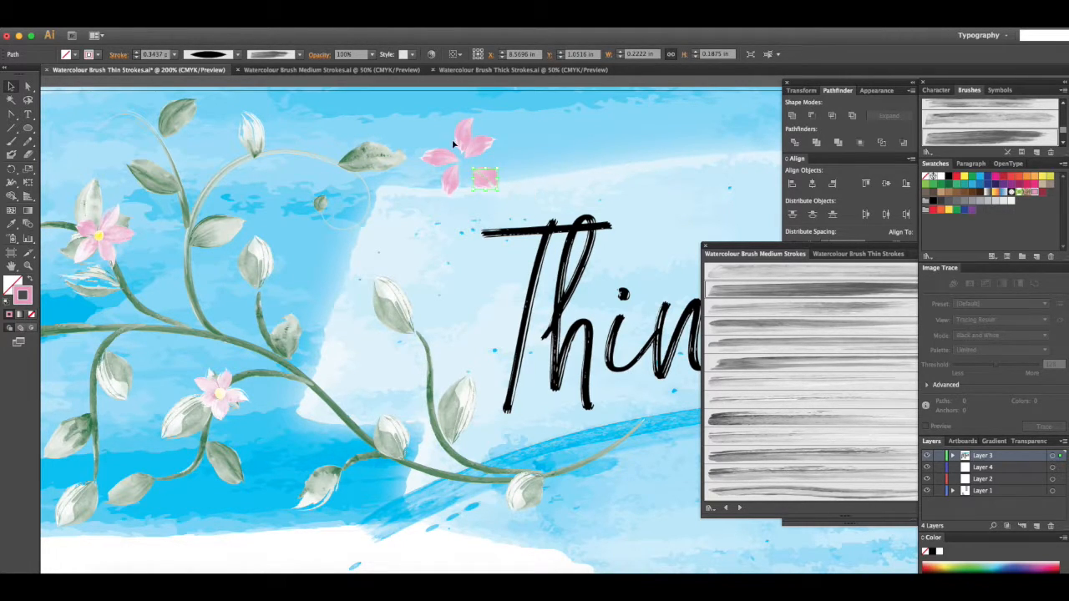
pyautogui.click(160, 54)
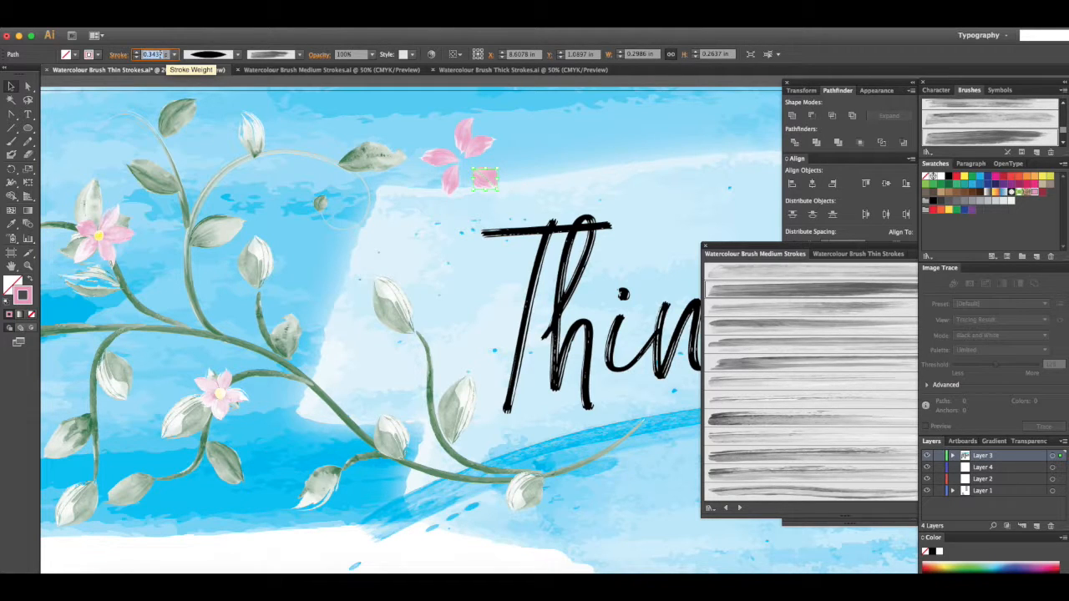
pyautogui.write('1')
pyautogui.press('Return')
# - Reposition the flower's right and lower-right petals so the five petals are evenly arranged around the centre
pyautogui.click(524, 134)
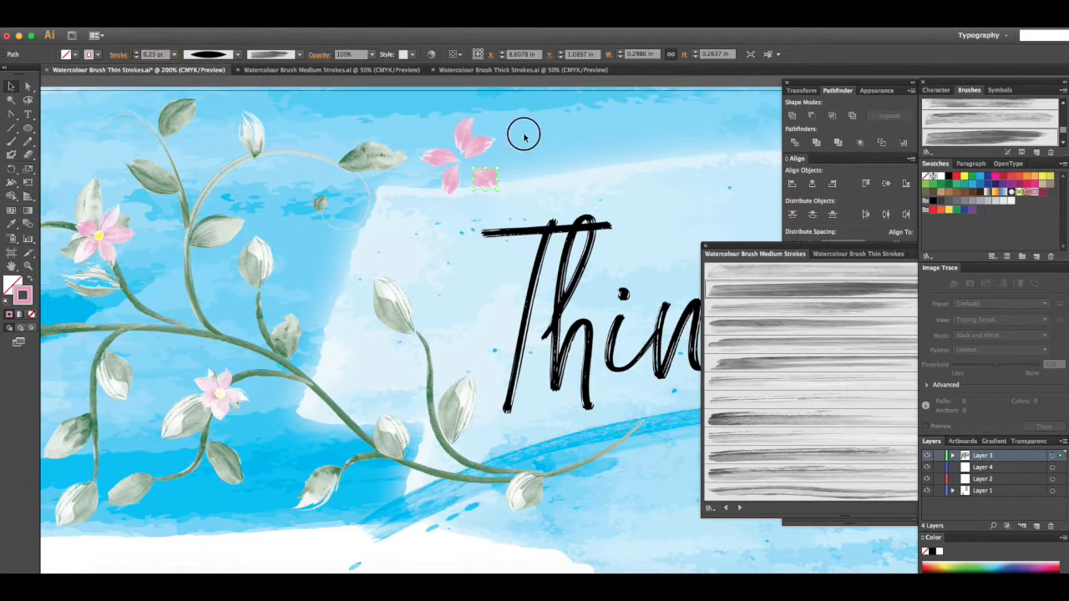
pyautogui.click(481, 147)
pyautogui.moveTo(501, 136)
pyautogui.mouseDown()
pyautogui.moveTo(475, 142)
pyautogui.moveTo(492, 162)
pyautogui.moveTo(476, 172)
pyautogui.mouseUp()
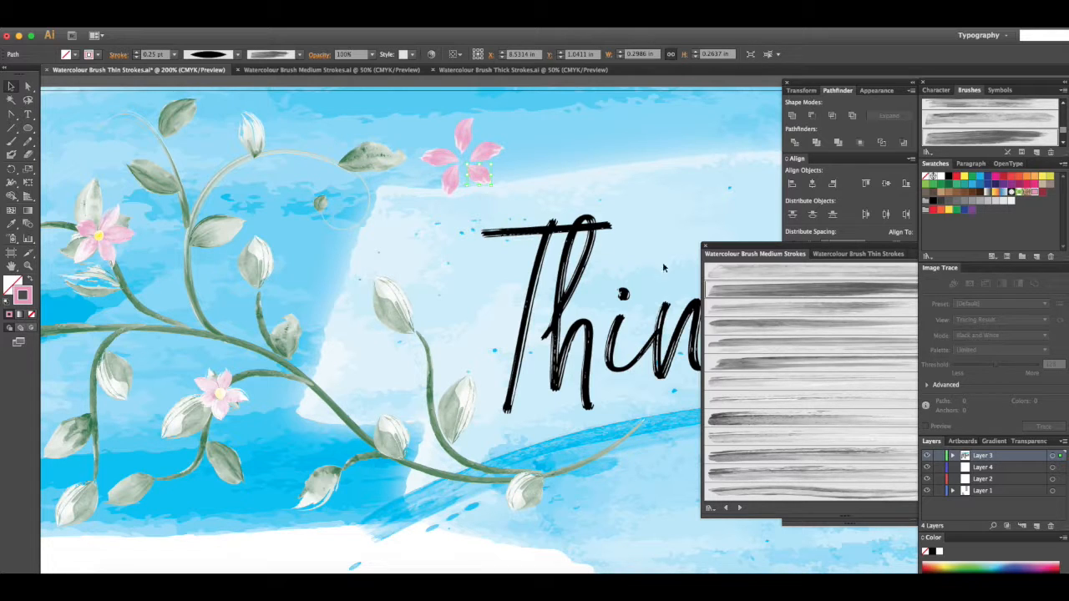
# - Apply the Medium 39 brush with Width Profile 1 to the flower's lower-right petal
pyautogui.click(776, 273)
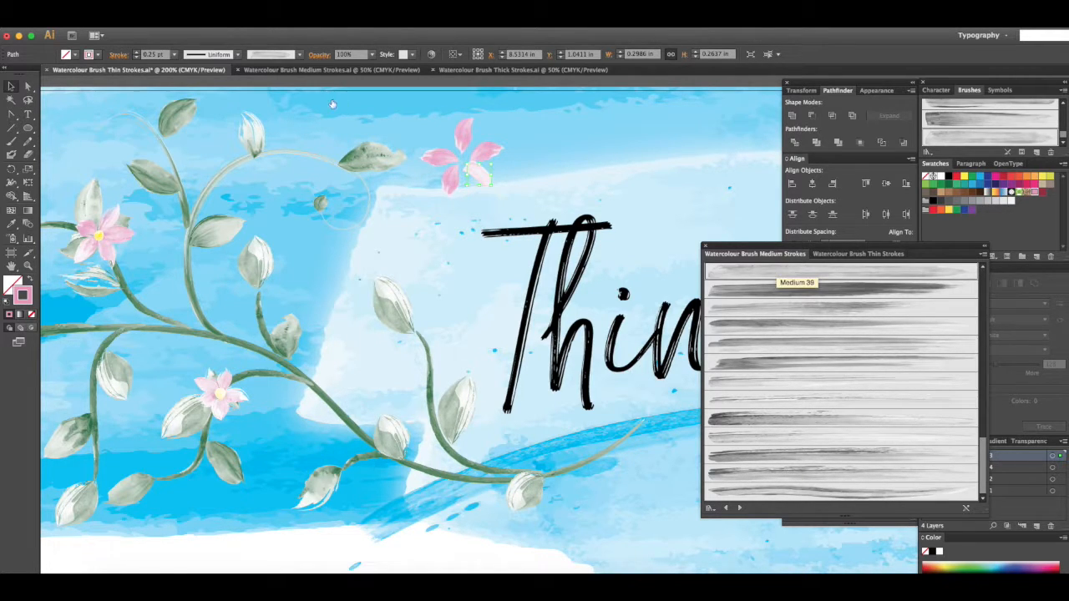
pyautogui.click(238, 55)
pyautogui.click(215, 87)
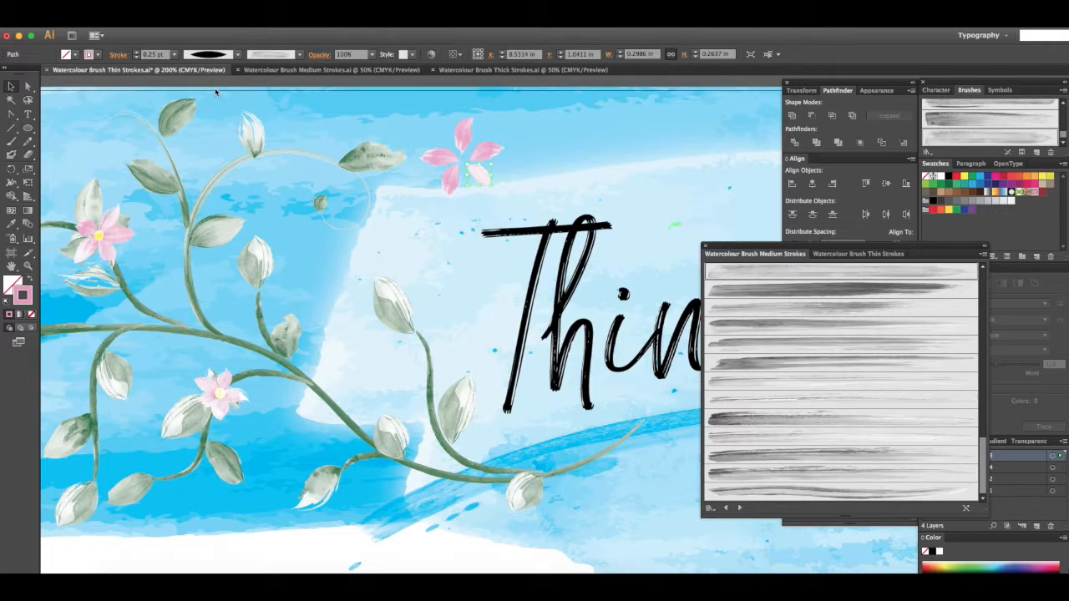
# - Apply a dark-ended Medium Strokes brush with Width Profile 1 to the flower's left petal
pyautogui.click(439, 160)
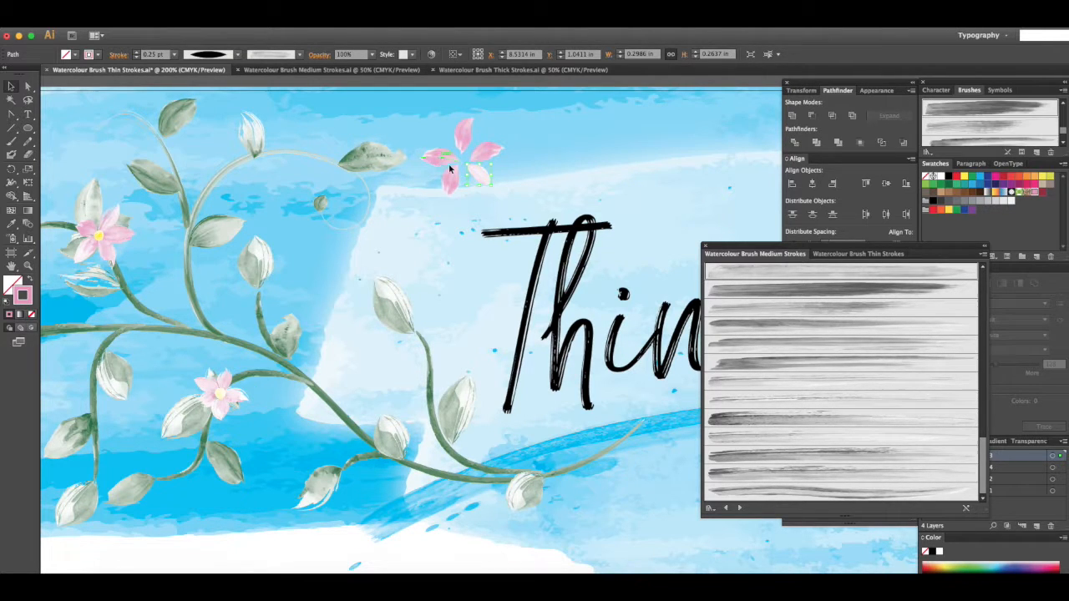
pyautogui.click(750, 421)
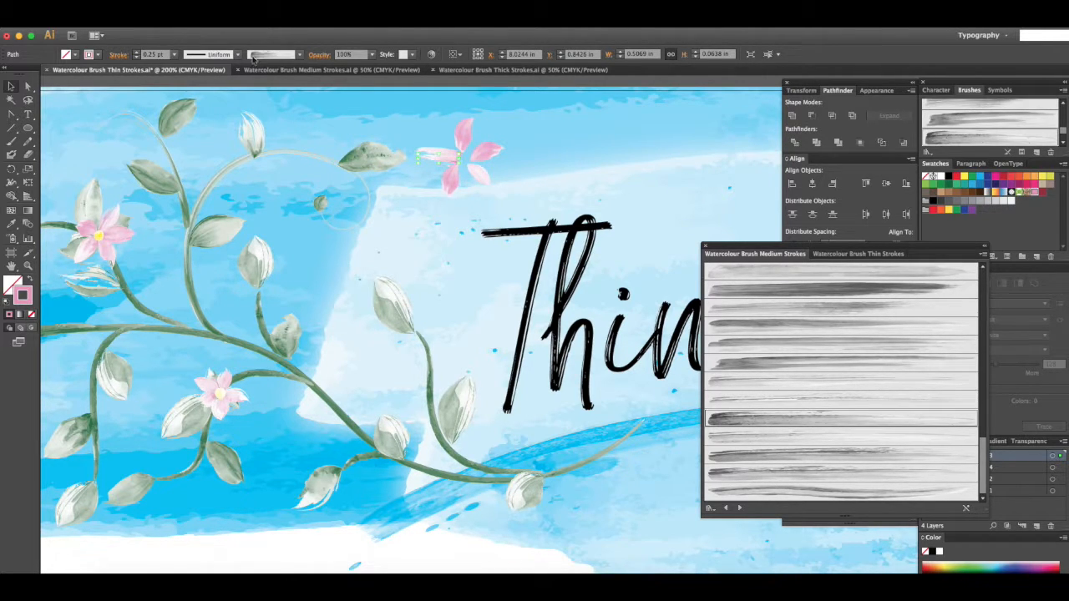
pyautogui.click(220, 56)
pyautogui.click(220, 90)
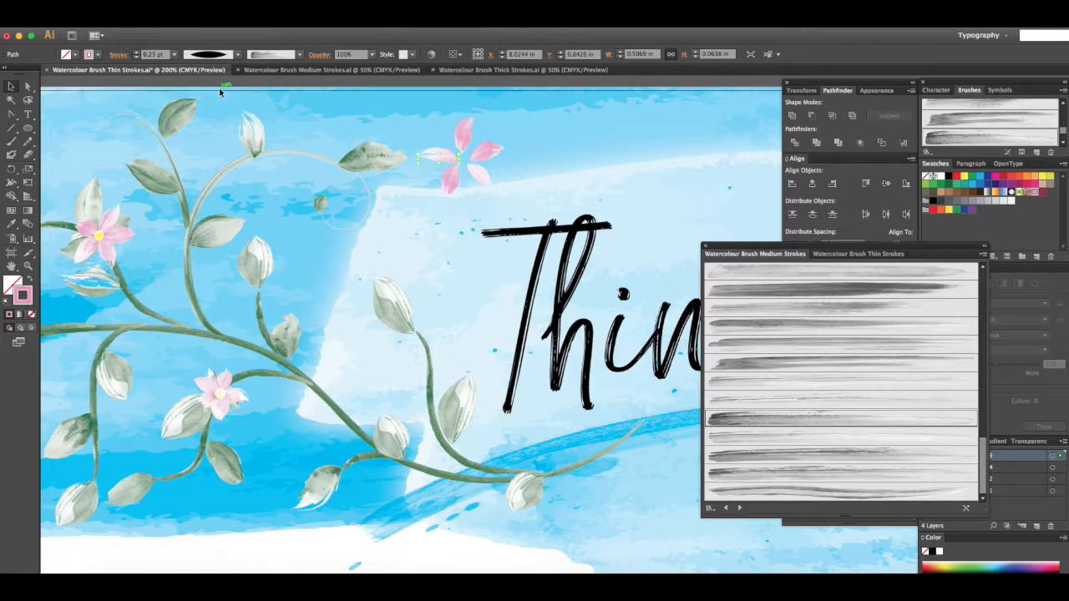
# - Apply a streaky, mid-grey Medium Strokes brush with Width Profile 1 to the flower's top petal
pyautogui.click(472, 135)
pyautogui.scroll(3, 774, 301)
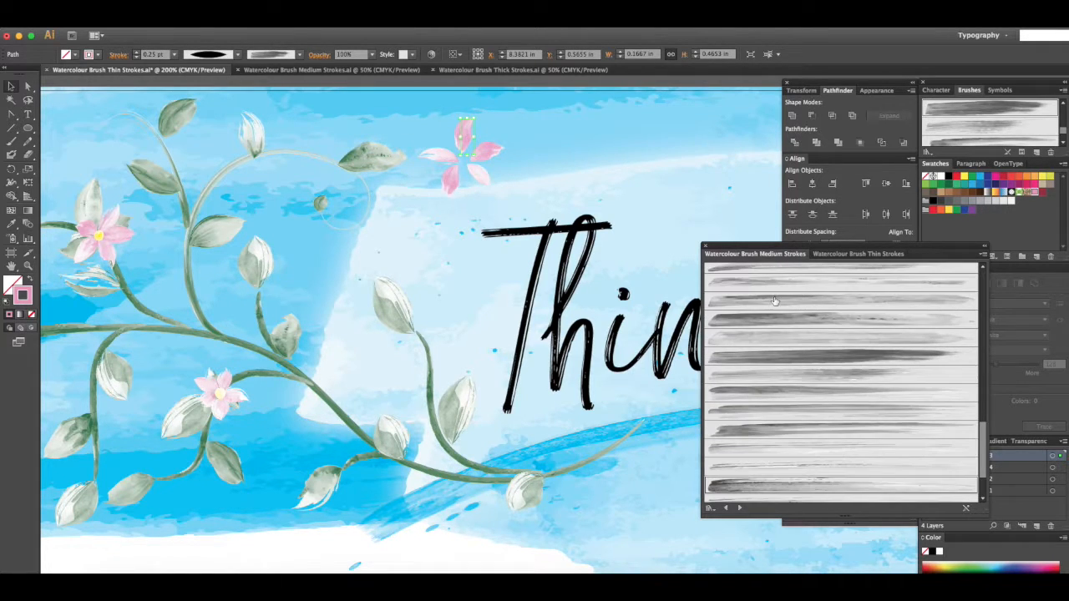
pyautogui.click(779, 319)
pyautogui.click(223, 56)
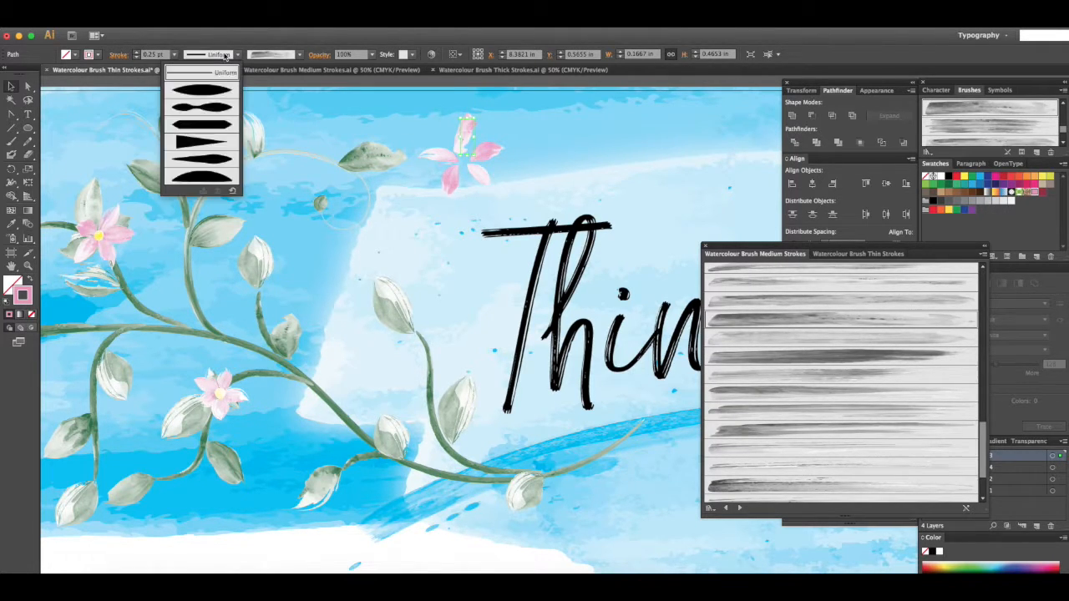
pyautogui.click(223, 90)
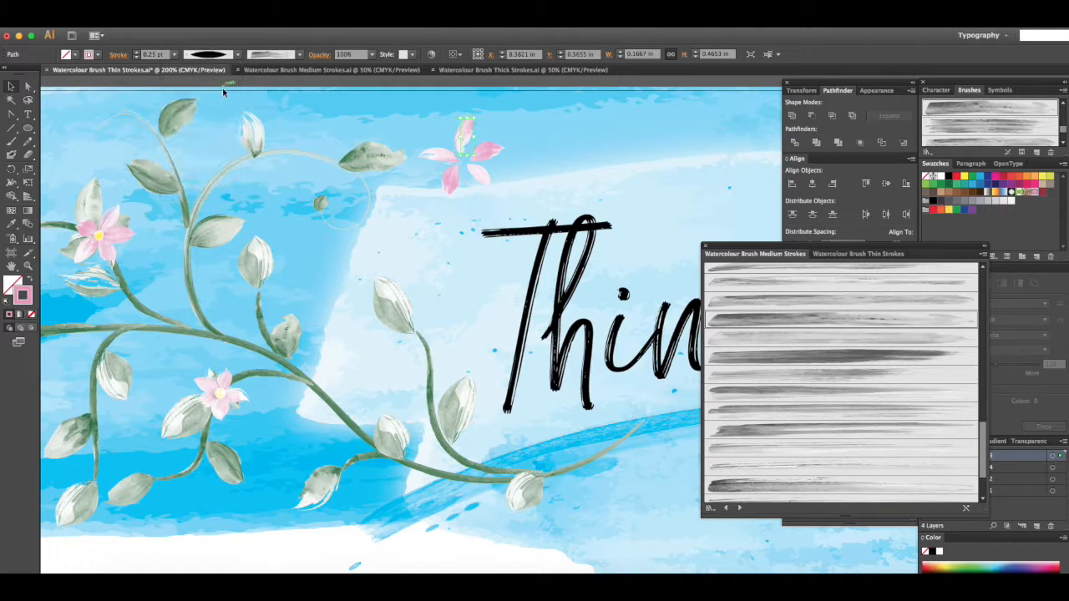
# - Give the flower's bottom petal a pale tapered Medium Strokes brush with Width Profile 1 and a 0.5 pt stroke
pyautogui.click(450, 187)
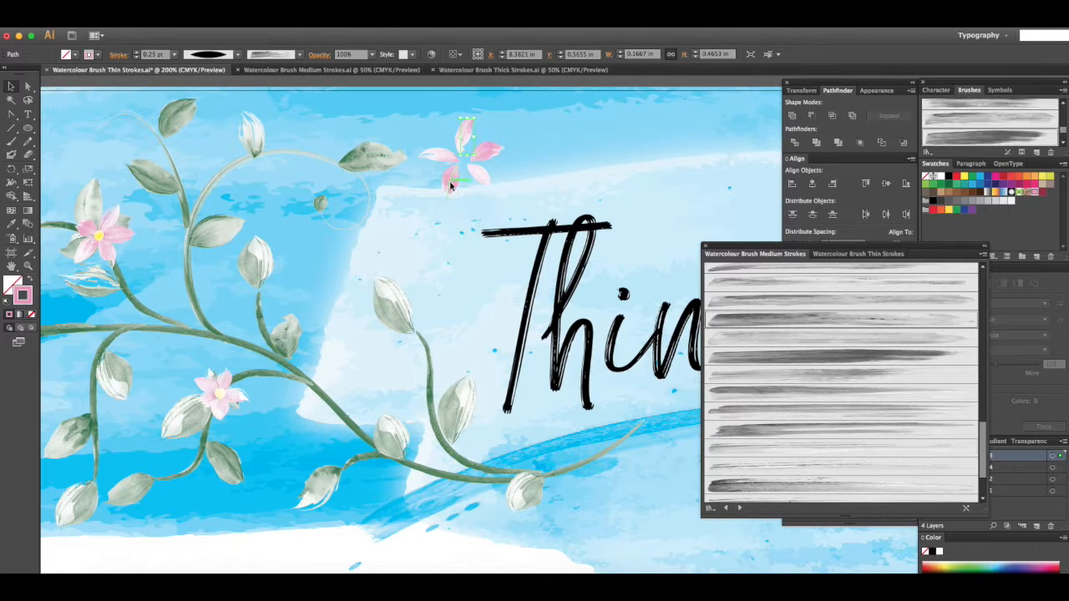
pyautogui.scroll(3, 777, 299)
pyautogui.click(775, 293)
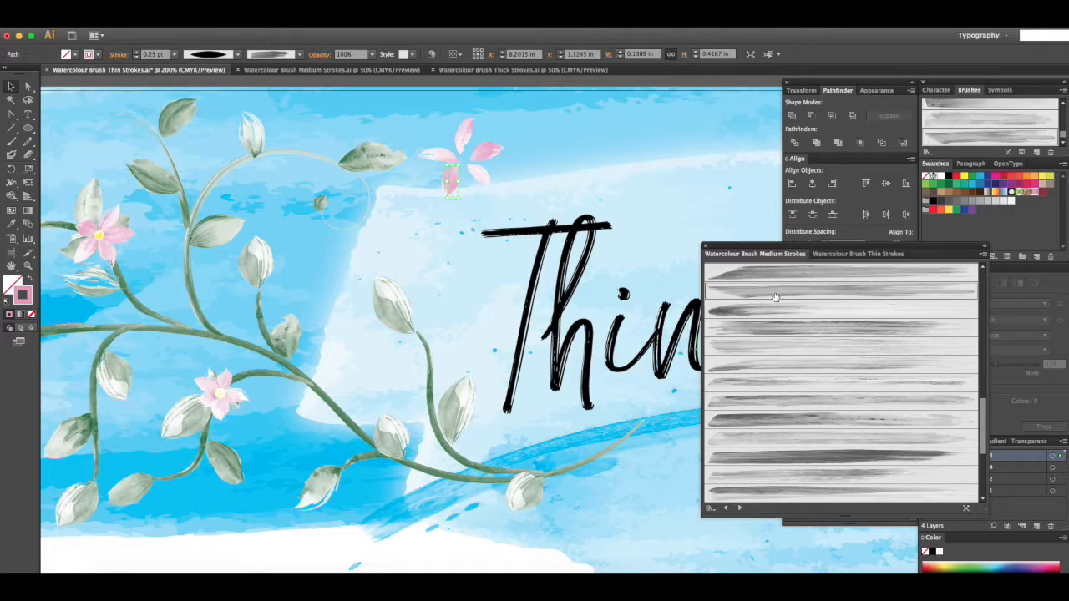
pyautogui.click(211, 54)
pyautogui.click(210, 93)
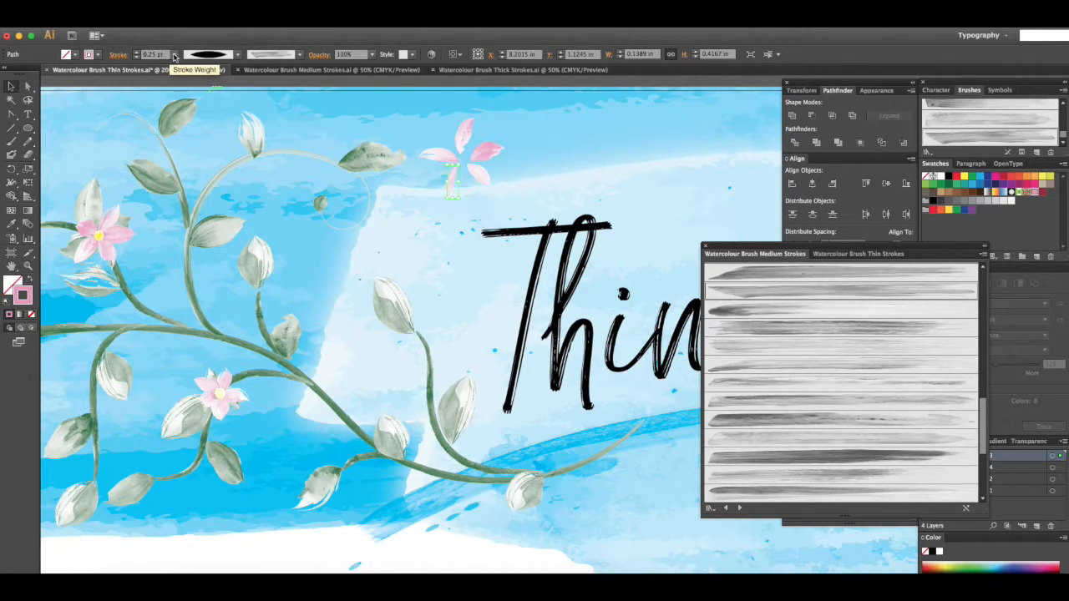
pyautogui.click(173, 54)
pyautogui.click(190, 80)
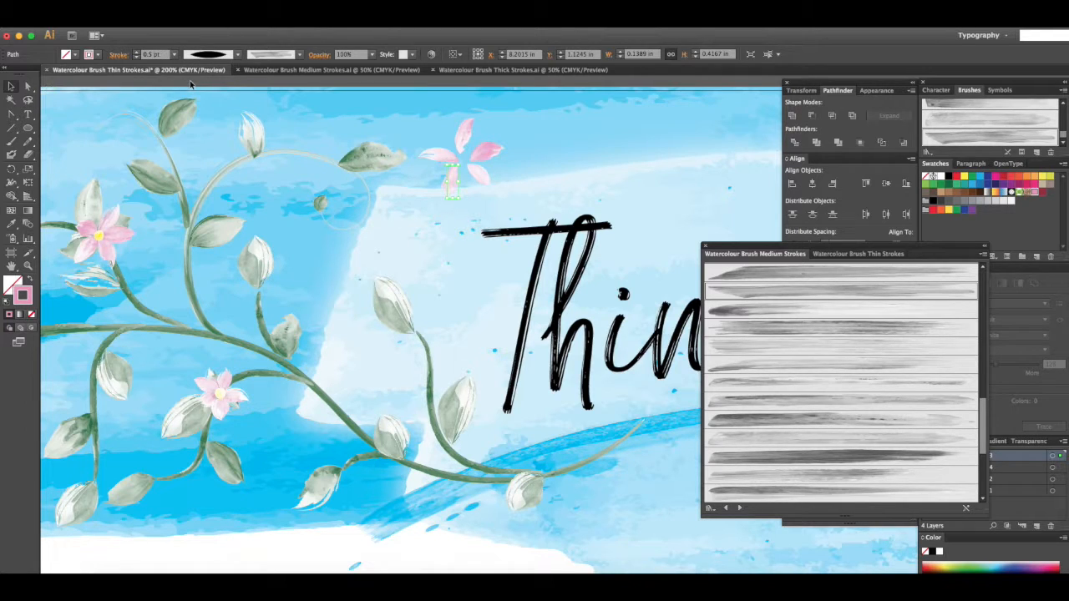
pyautogui.click(528, 182)
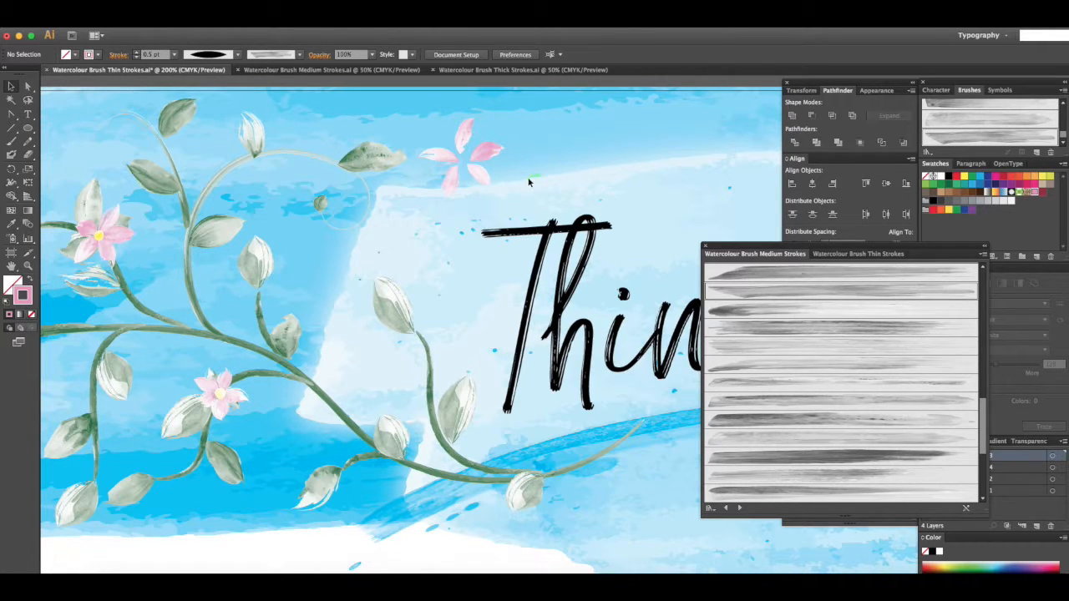
# - Nudge the flower's right, lower-right, bottom and top petals closer together around the centre
pyautogui.click(492, 153)
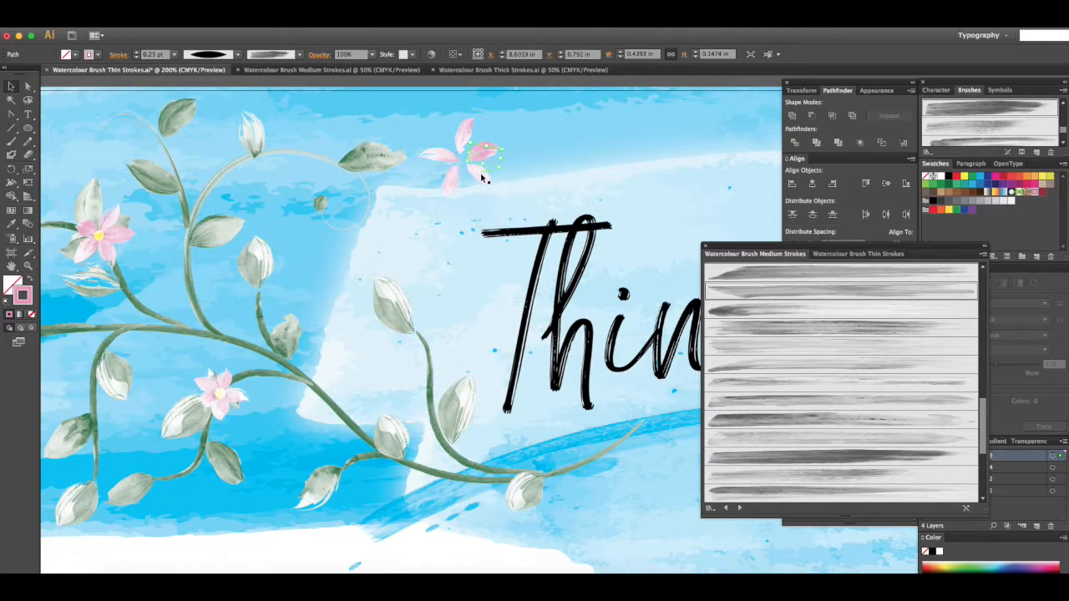
pyautogui.click(480, 172)
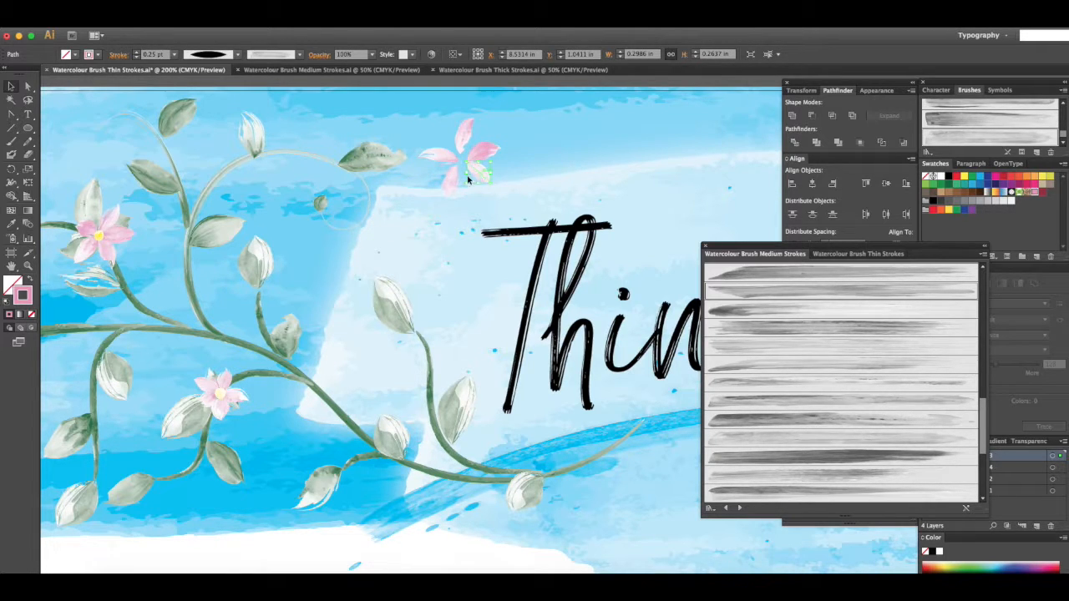
pyautogui.click(452, 182)
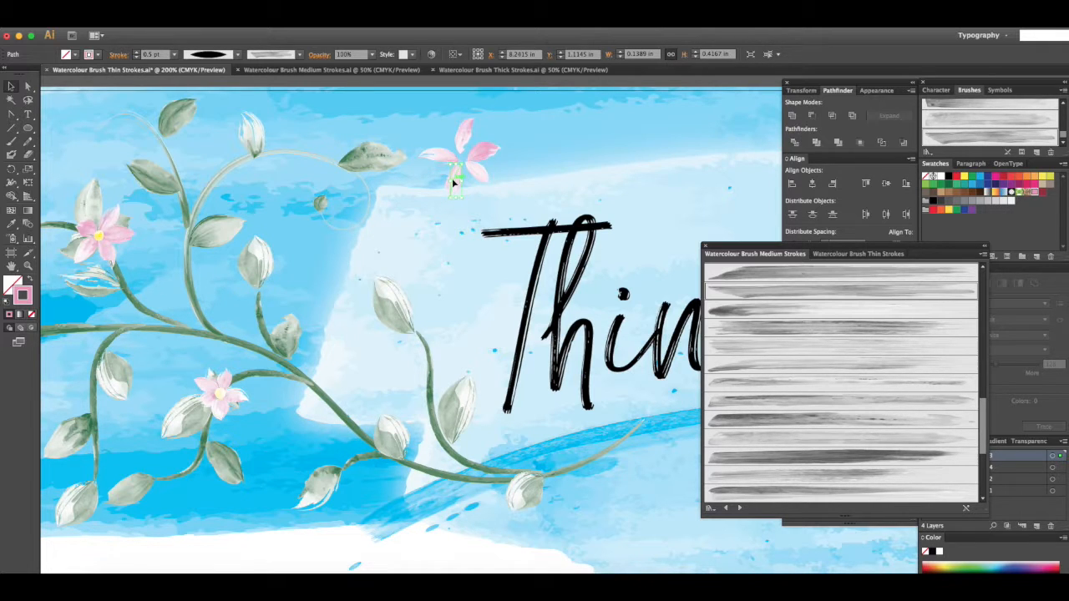
pyautogui.click(461, 137)
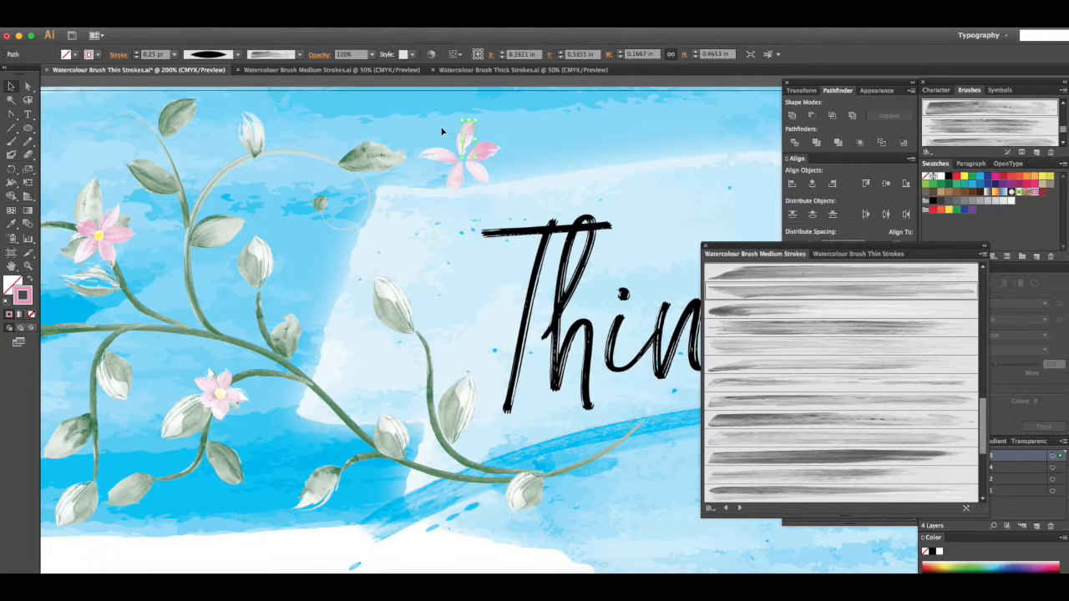
pyautogui.click(442, 131)
# - Draw a circle about 0.13 in wide at the flower's centre with CMYK Yellow stroke and fill
pyautogui.press('super+equal')
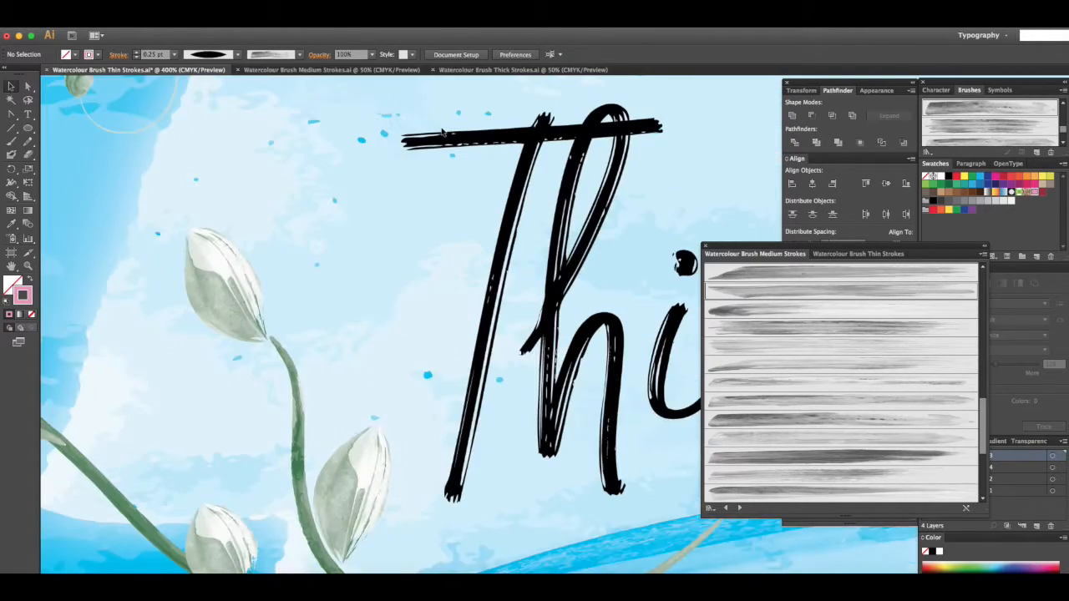
pyautogui.scroll(5, 441, 131)
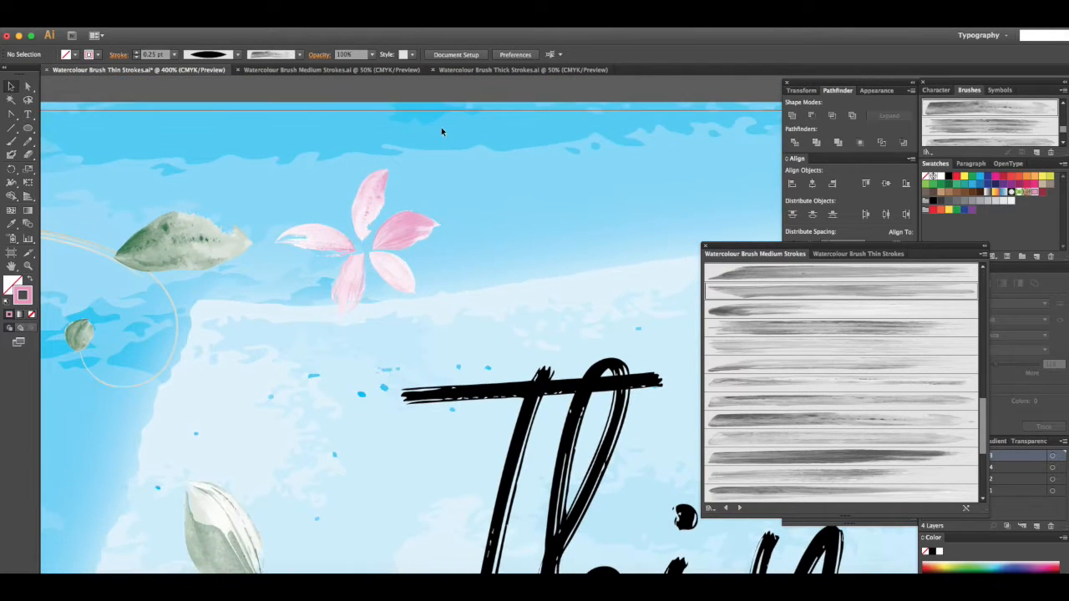
pyautogui.click(28, 127)
pyautogui.moveTo(354, 236); pyautogui.dragTo(373, 259)
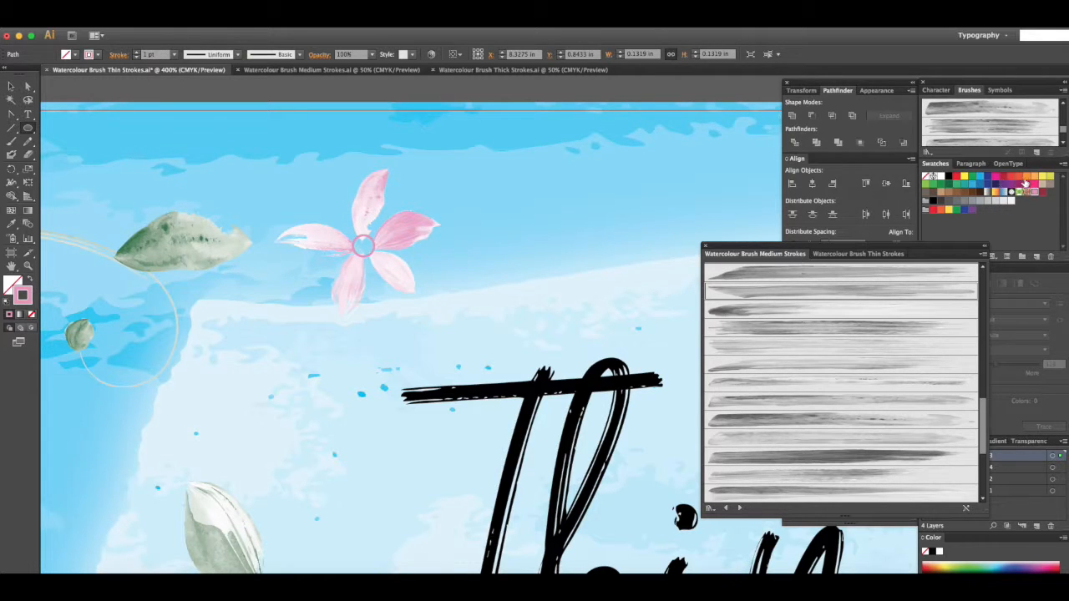
pyautogui.click(965, 177)
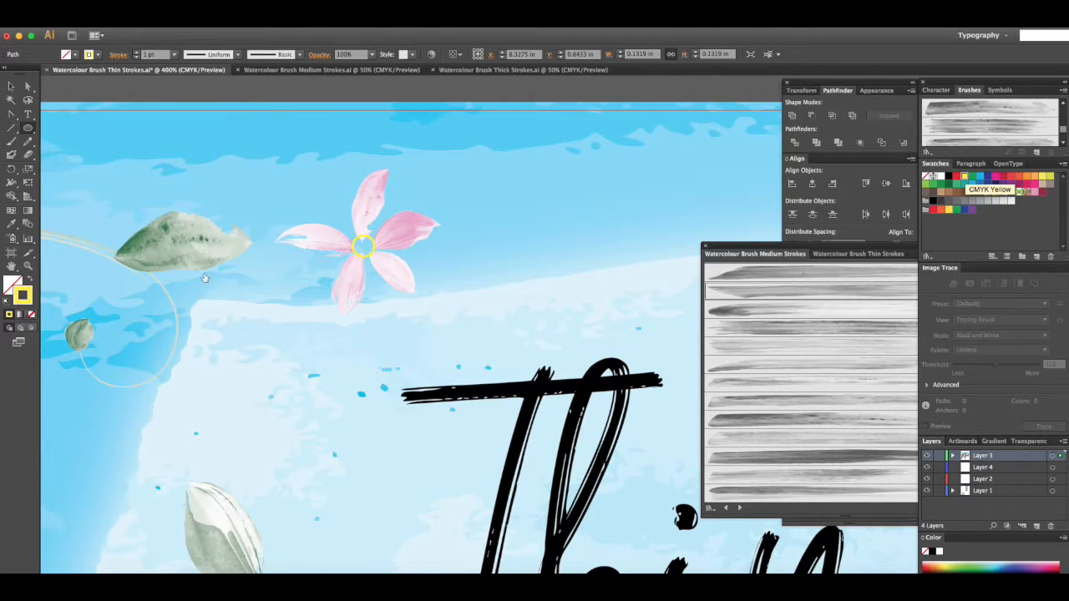
pyautogui.click(12, 283)
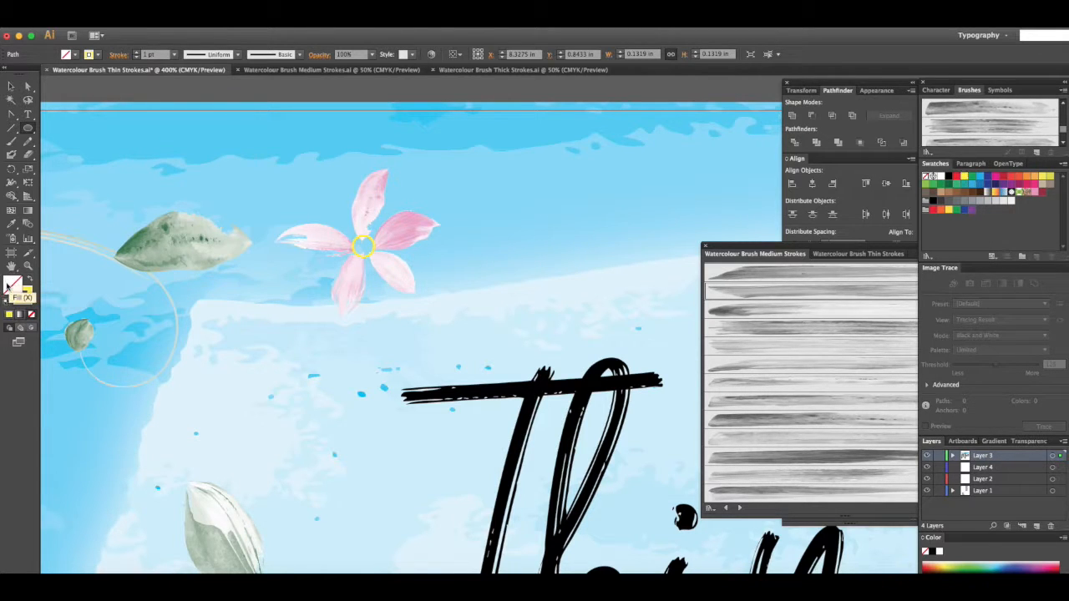
pyautogui.click(964, 177)
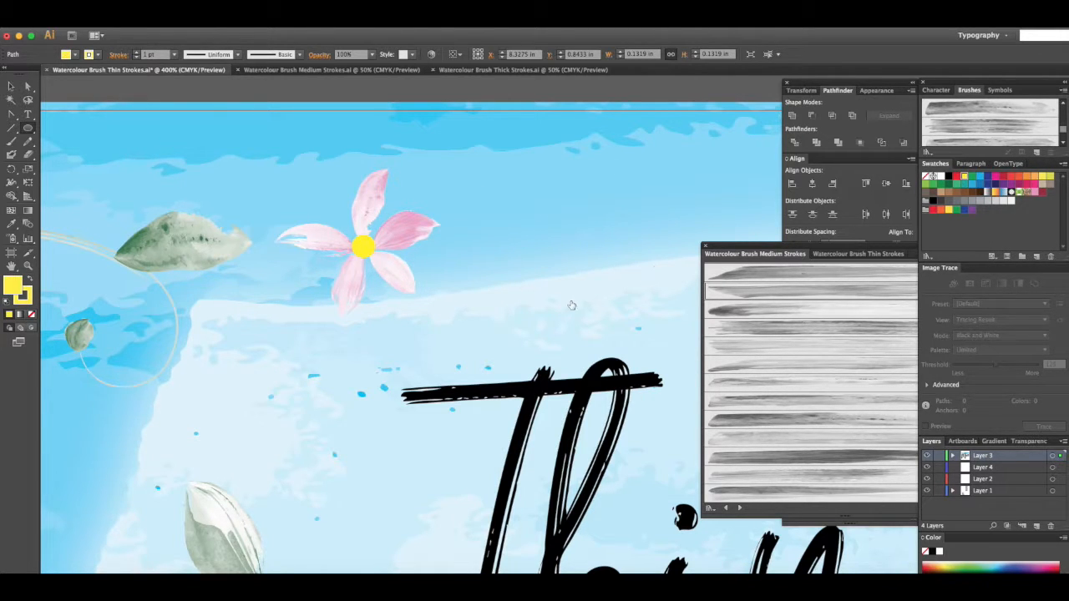
# - Apply the Thin 12 brush to the yellow flower centre and set its stroke weight to 0.25 pt
pyautogui.click(11, 86)
pyautogui.click(851, 254)
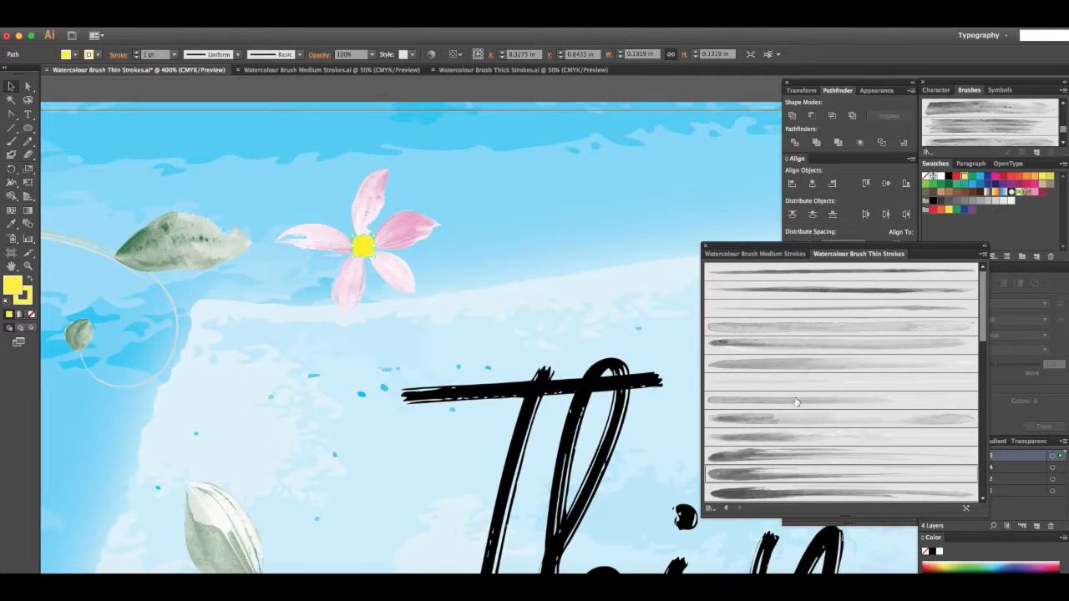
pyautogui.scroll(-4, 800, 407)
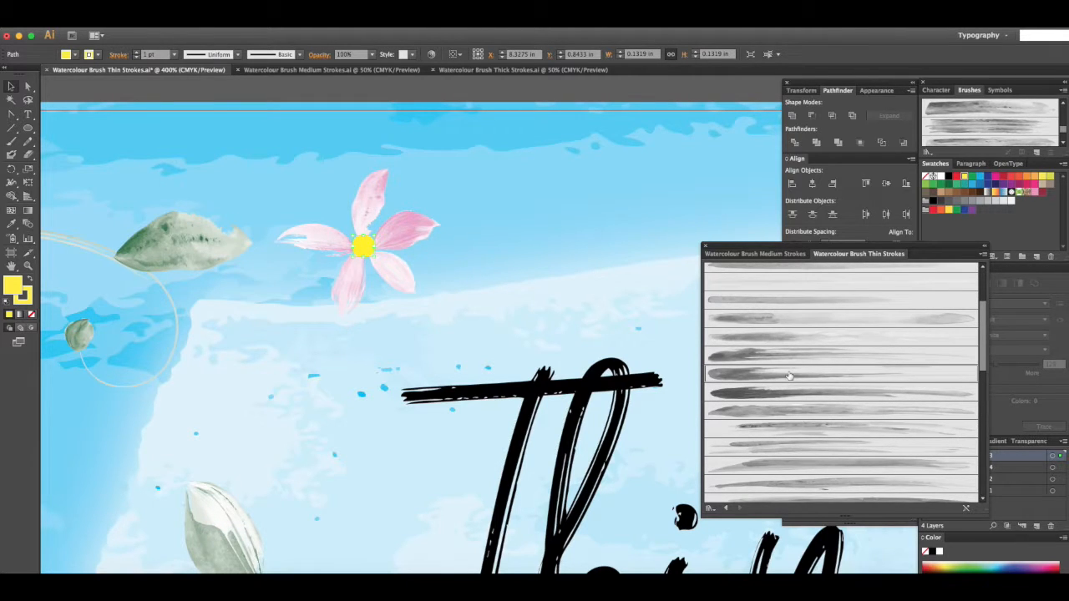
pyautogui.click(789, 374)
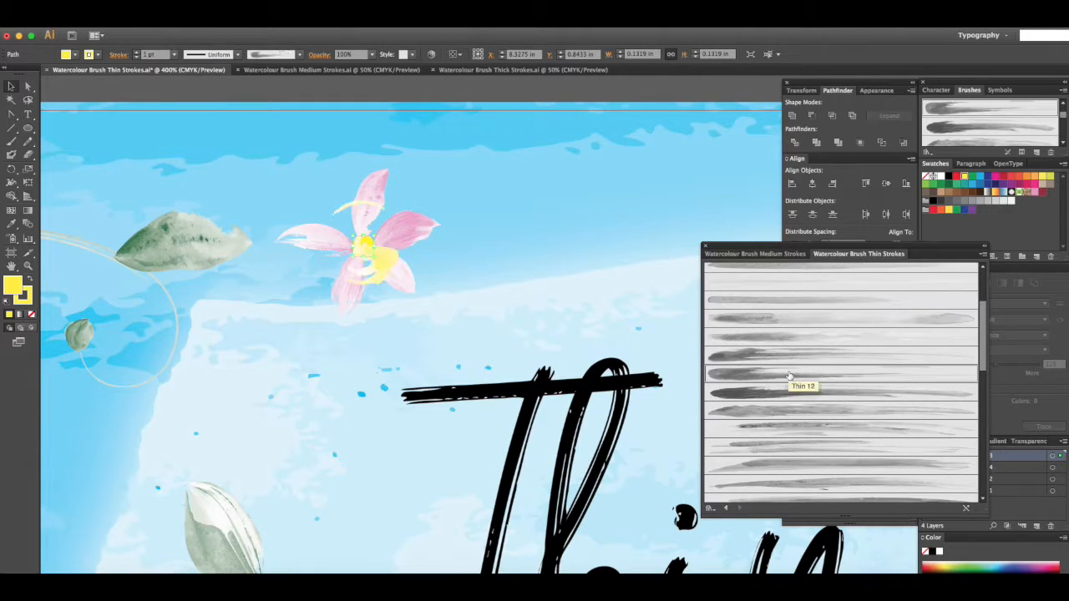
pyautogui.click(173, 55)
pyautogui.click(189, 67)
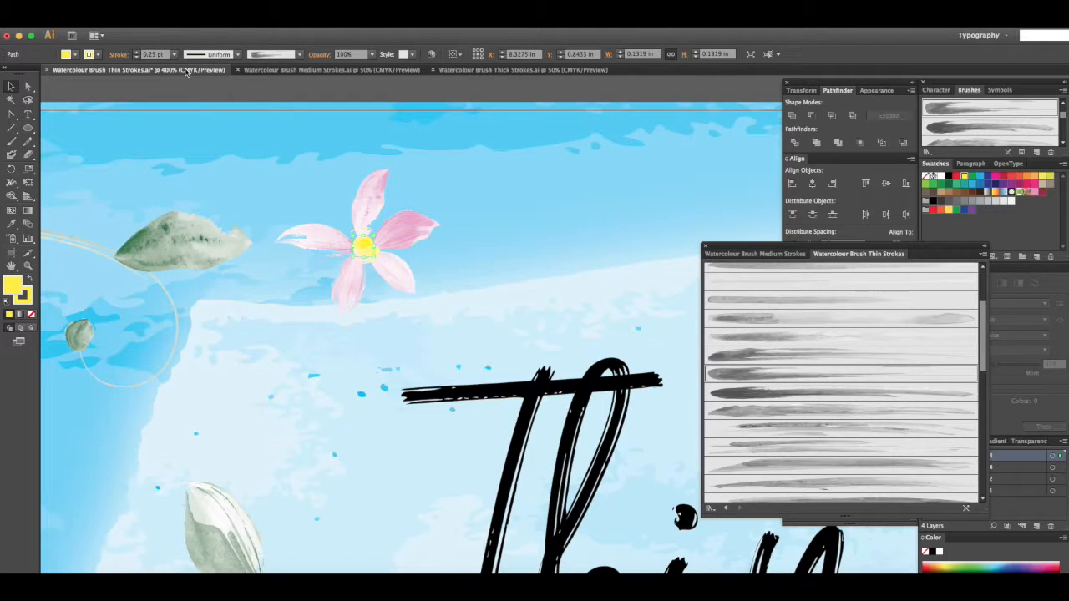
pyautogui.click(493, 249)
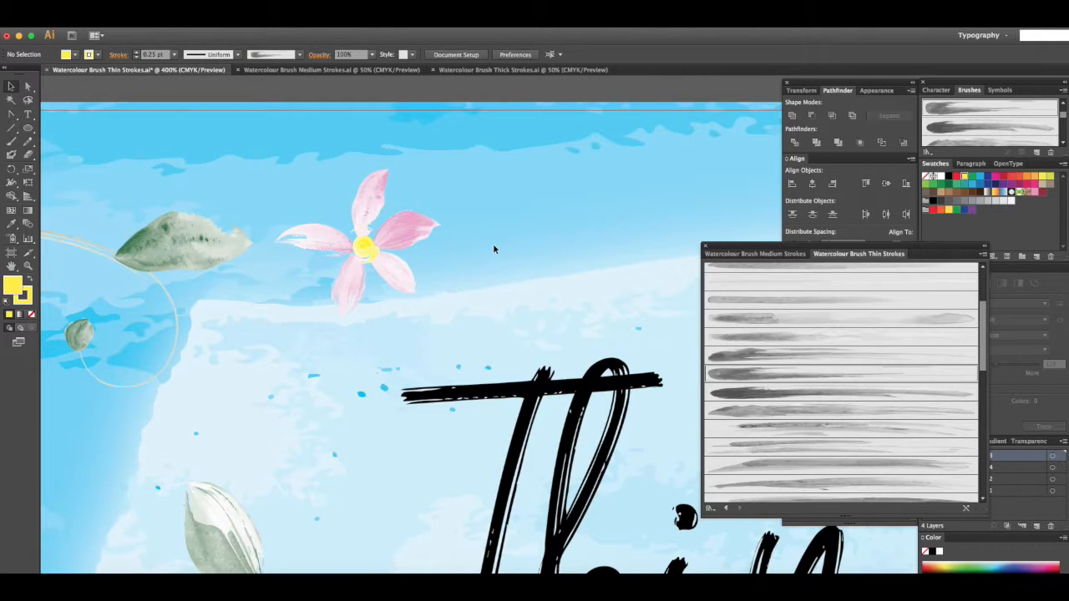
# - Try another Thin Strokes brush on the yellow flower centre, settling on Thin 18
pyautogui.click(365, 246)
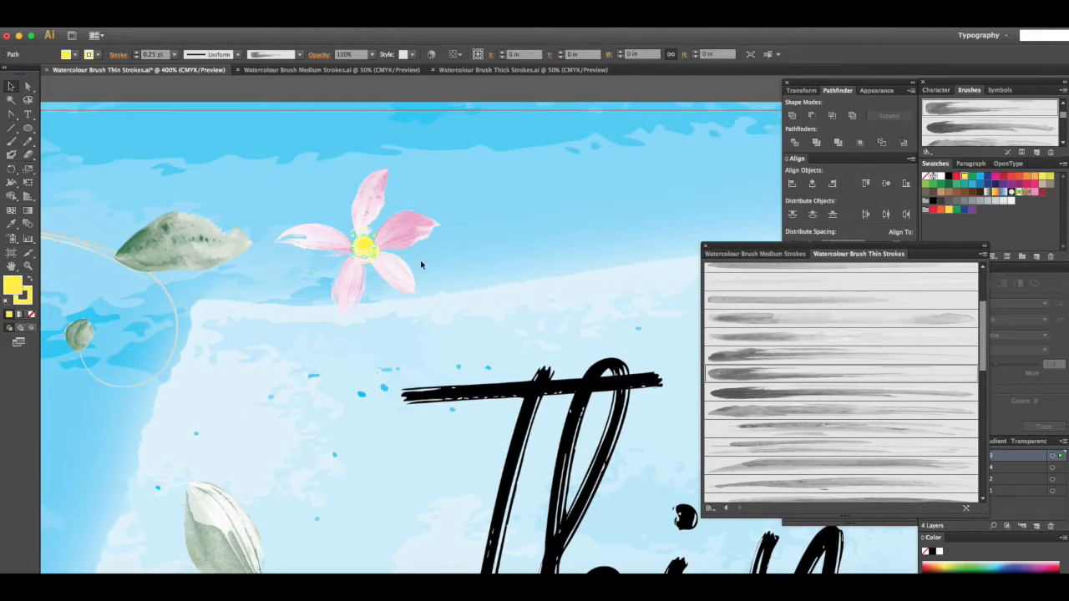
pyautogui.click(831, 337)
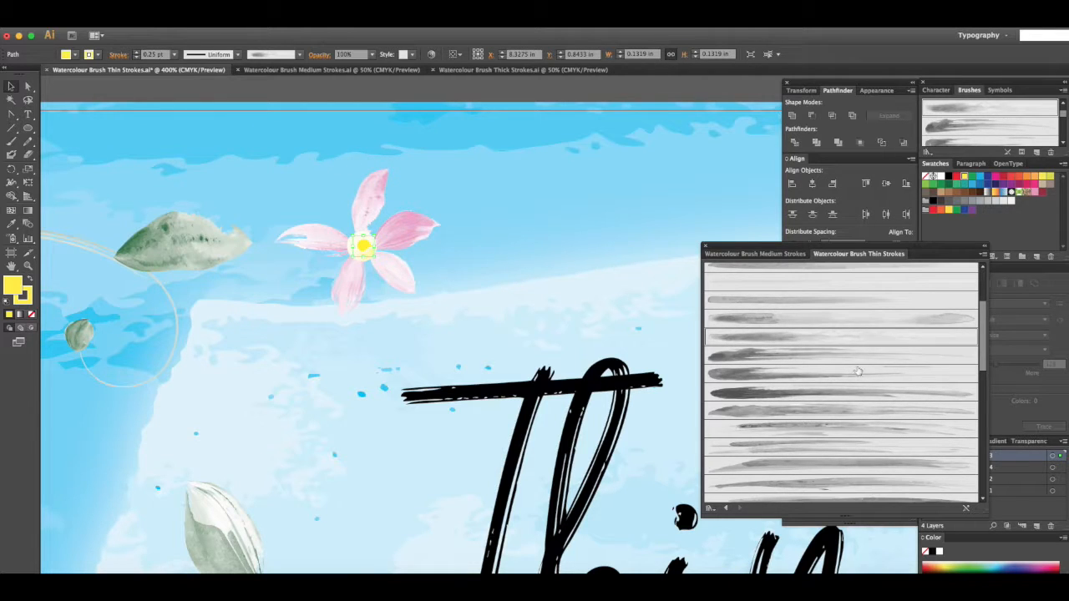
pyautogui.scroll(-1, 859, 371)
pyautogui.click(845, 462)
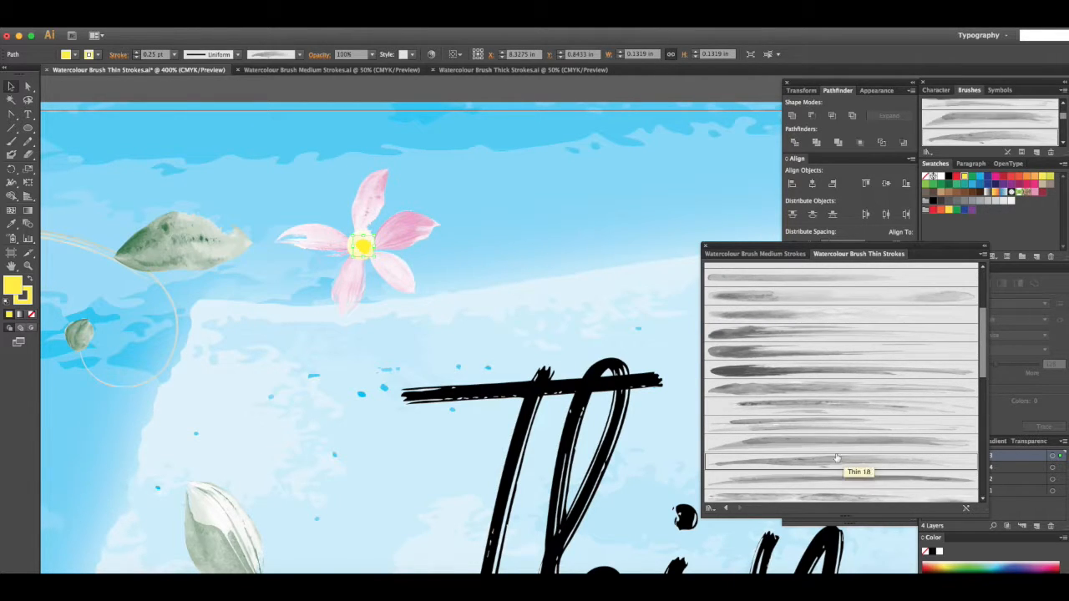
pyautogui.click(537, 180)
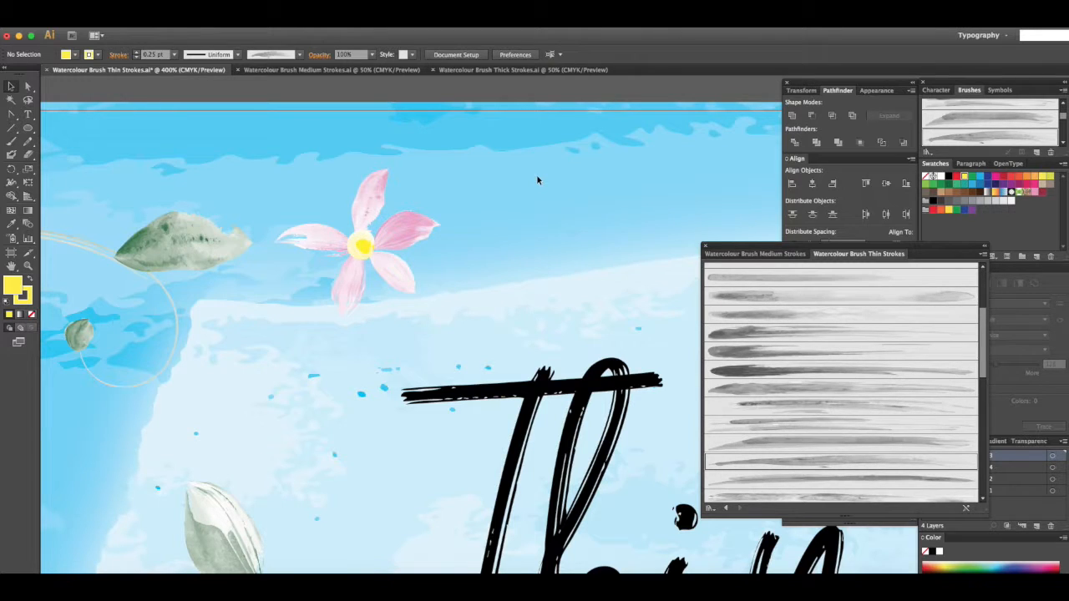
# - Nudge the flower's top petal down and slightly left towards the yellow centre
pyautogui.click(365, 209)
pyautogui.press('Left')
pyautogui.press('Down')
pyautogui.press('Down')
pyautogui.press('Down')
pyautogui.press('Down')
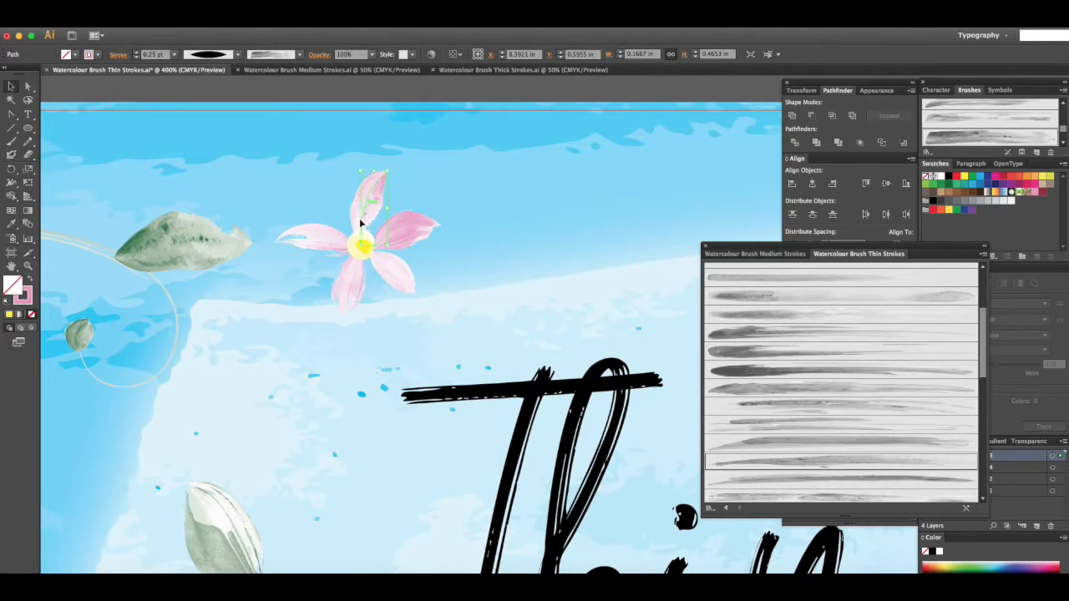
# - Move the flower's left, right, lower-right and bottom petals inward to meet the yellow centre
pyautogui.click(318, 243)
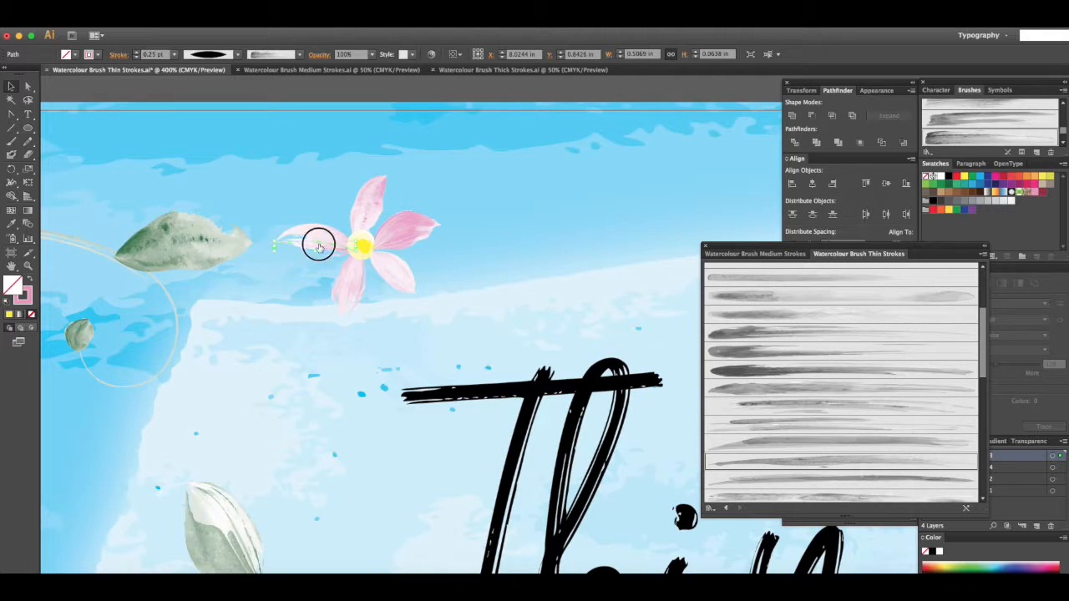
pyautogui.keyDown('shift'); pyautogui.click(401, 236); pyautogui.keyUp('shift')
pyautogui.click(398, 234)
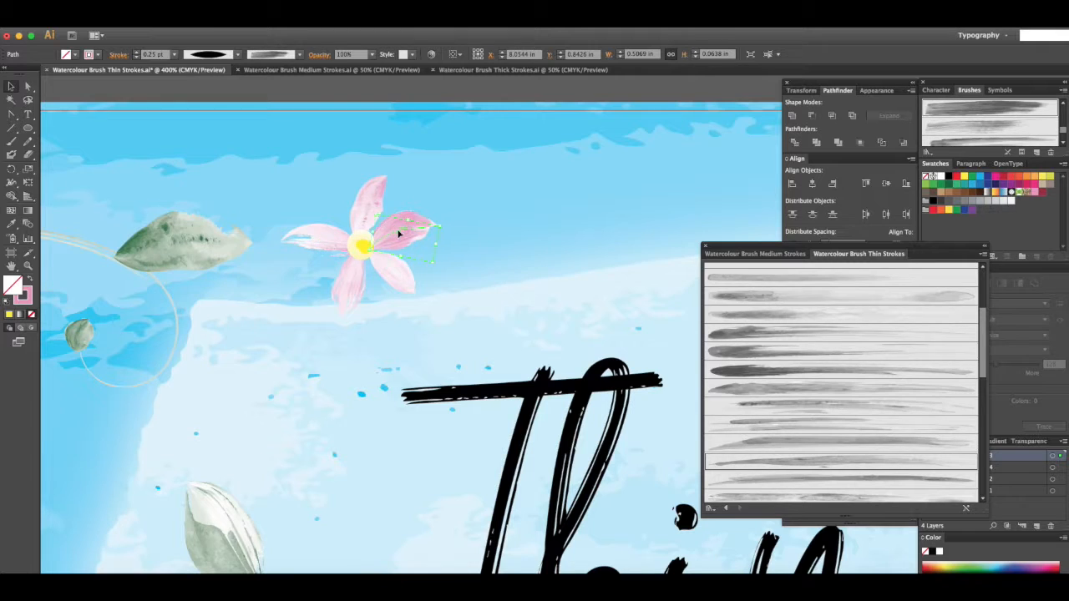
pyautogui.click(383, 271)
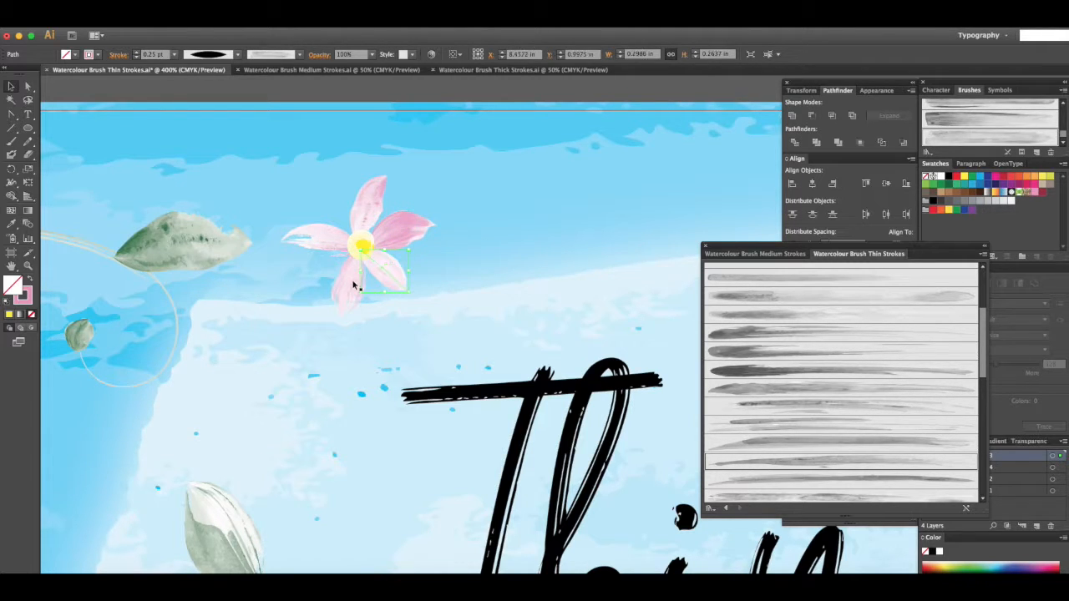
pyautogui.moveTo(351, 289); pyautogui.dragTo(348, 278)
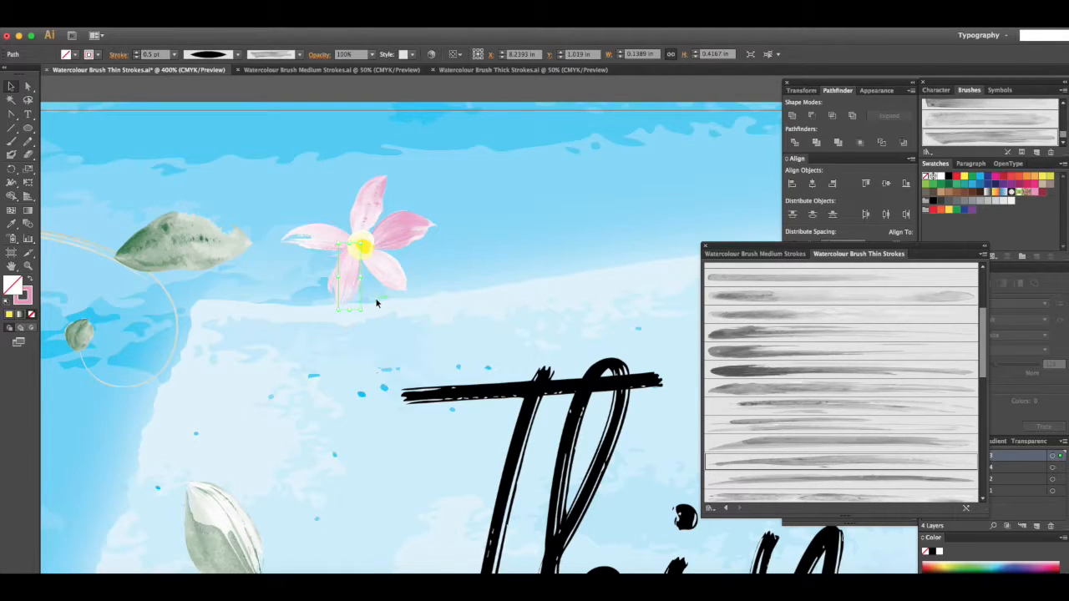
pyautogui.press('Down')
pyautogui.click(455, 247)
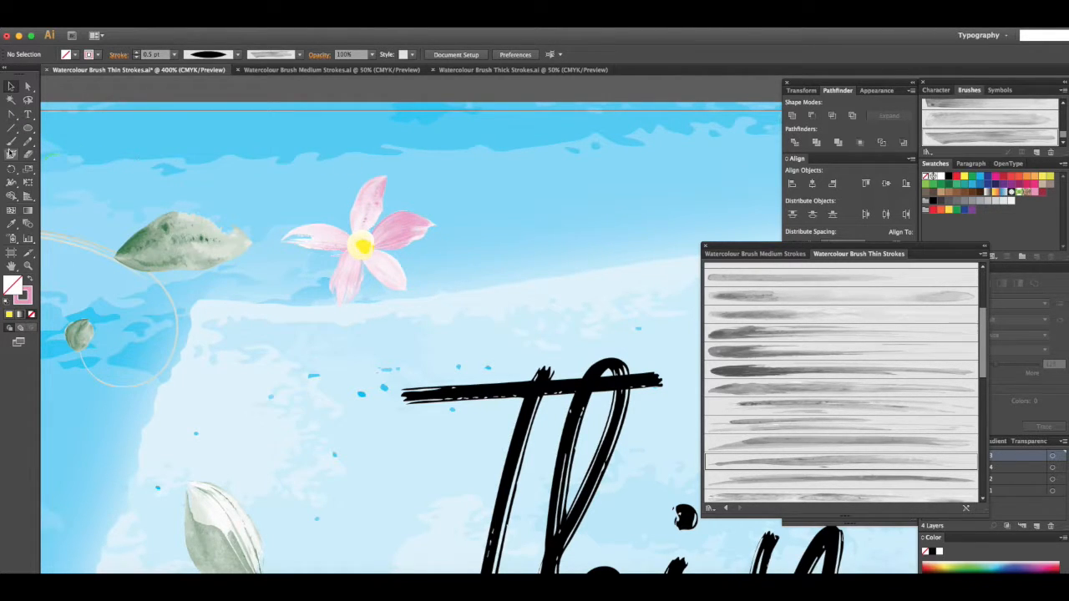
# - Paint a leaf stroke between the flower's top and left petals and recolour it green C=90 M=30 Y=95 K=30 without fill
pyautogui.click(11, 142)
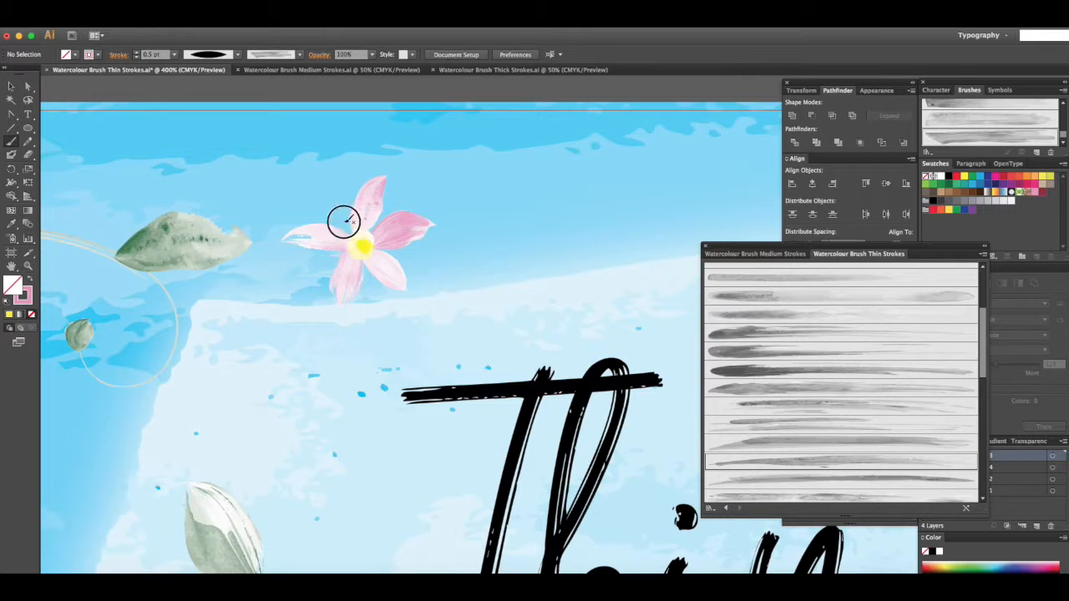
pyautogui.moveTo(363, 241); pyautogui.dragTo(333, 203)
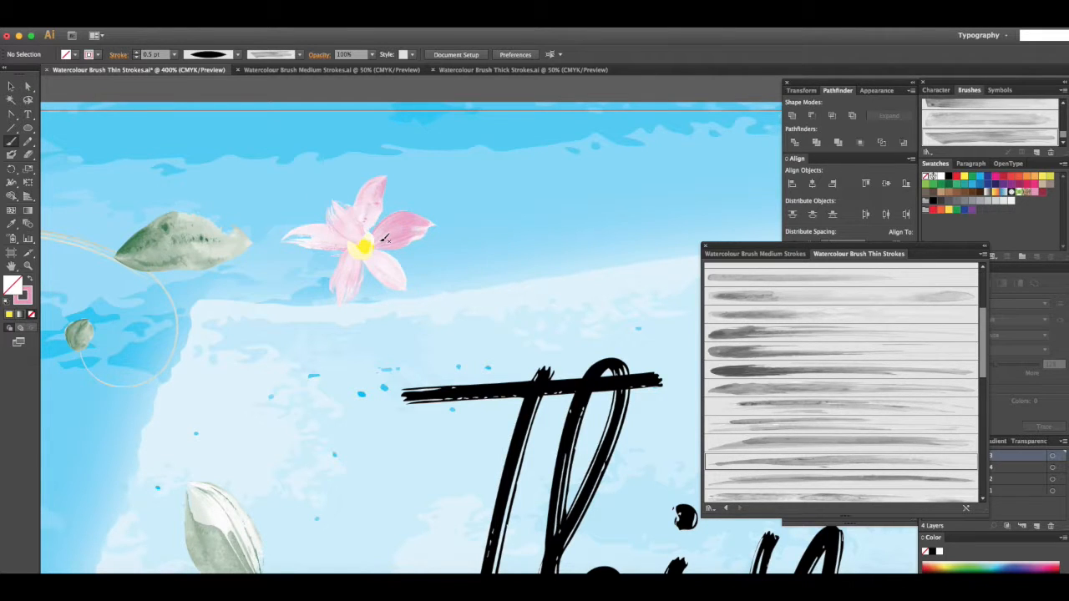
pyautogui.click(11, 86)
pyautogui.click(349, 229)
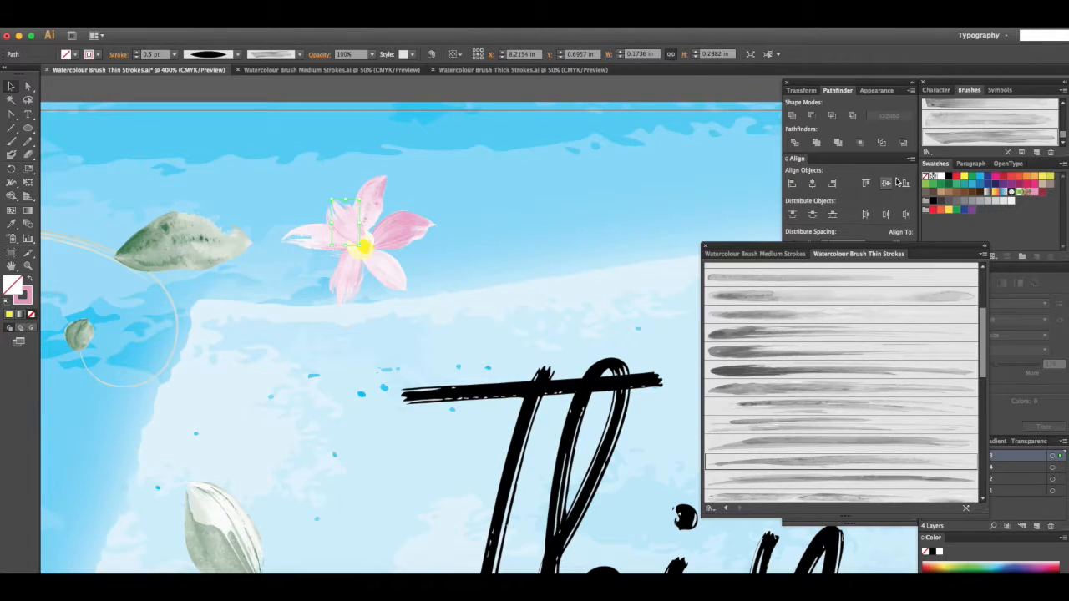
pyautogui.click(948, 184)
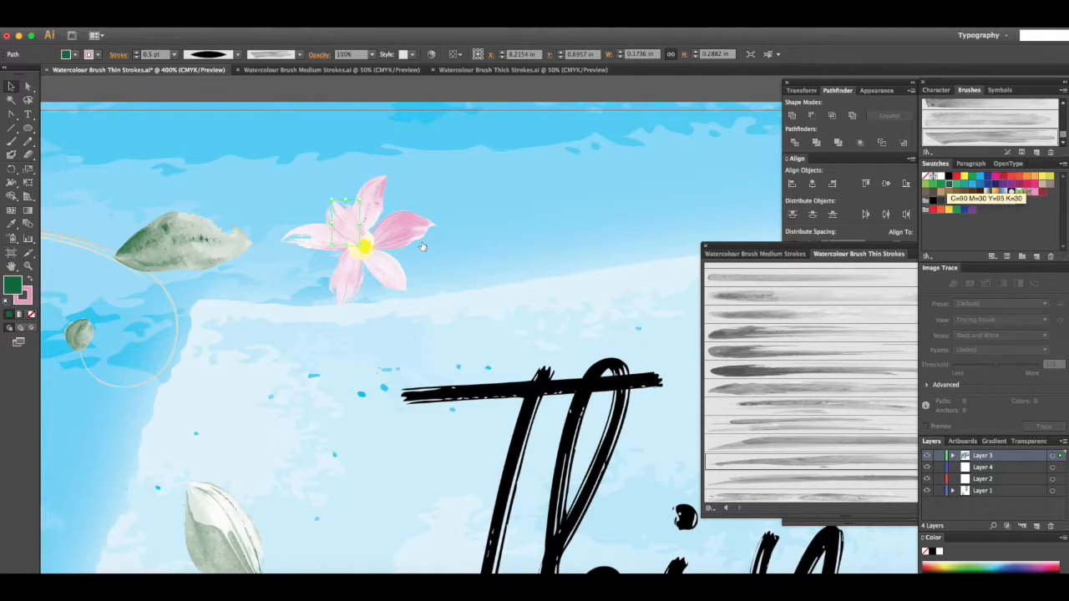
pyautogui.click(30, 282)
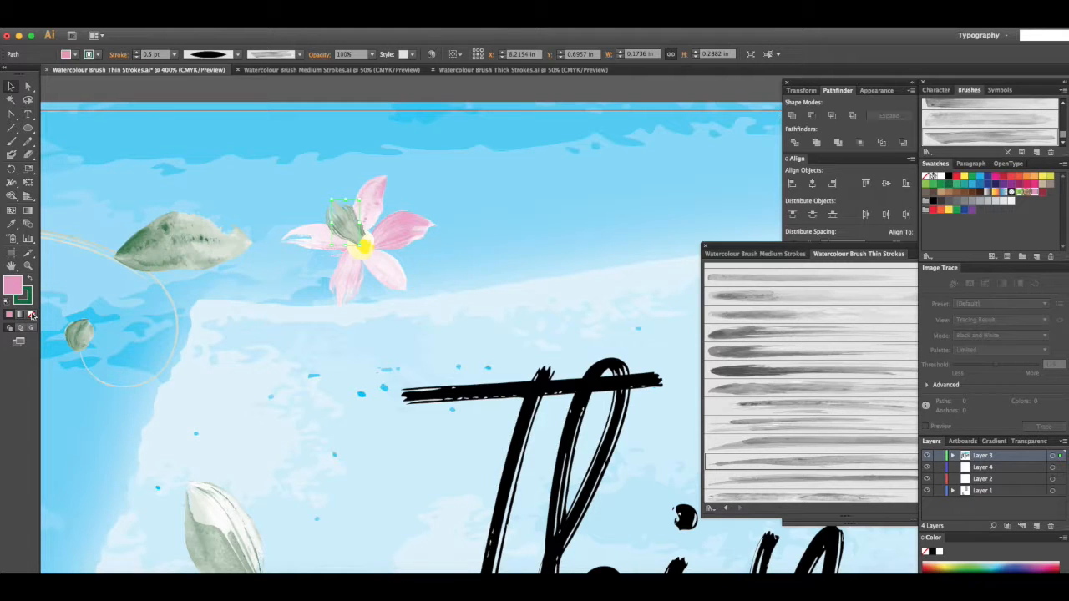
pyautogui.click(32, 315)
# - Shift the green leaf outward and enlarge it slightly, giving it the Medium 30 brush with Width Profile 1
pyautogui.moveTo(351, 231); pyautogui.dragTo(345, 223)
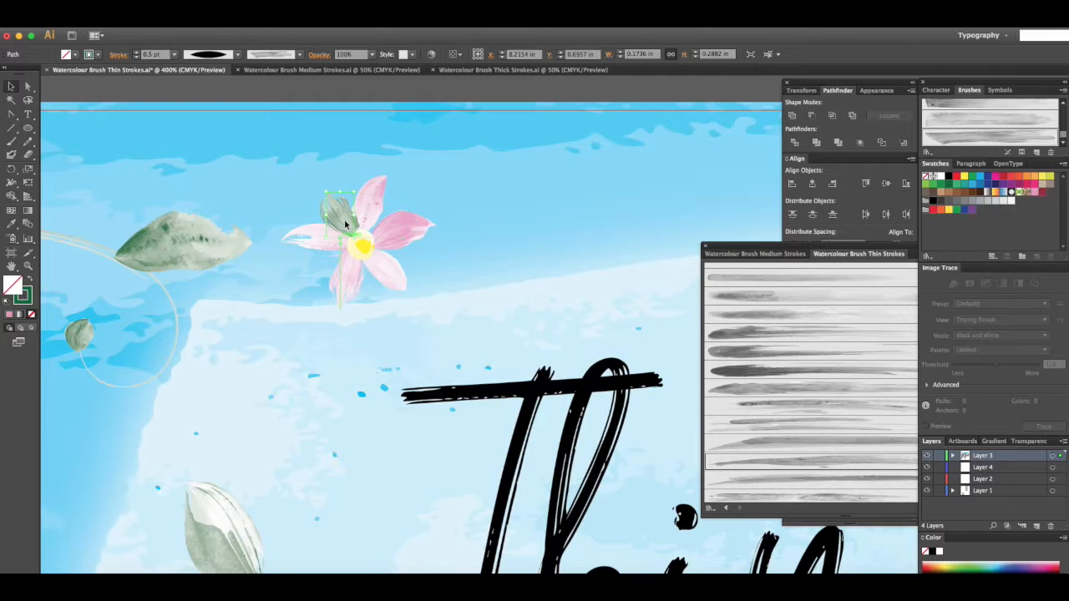
pyautogui.moveTo(324, 195); pyautogui.dragTo(318, 184)
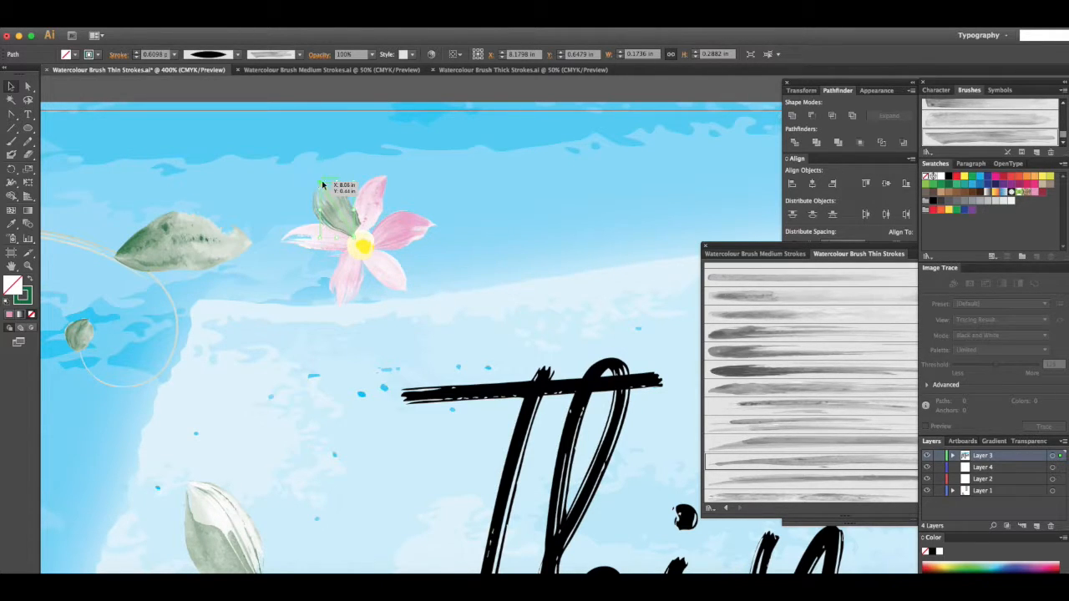
pyautogui.click(791, 338)
pyautogui.click(791, 372)
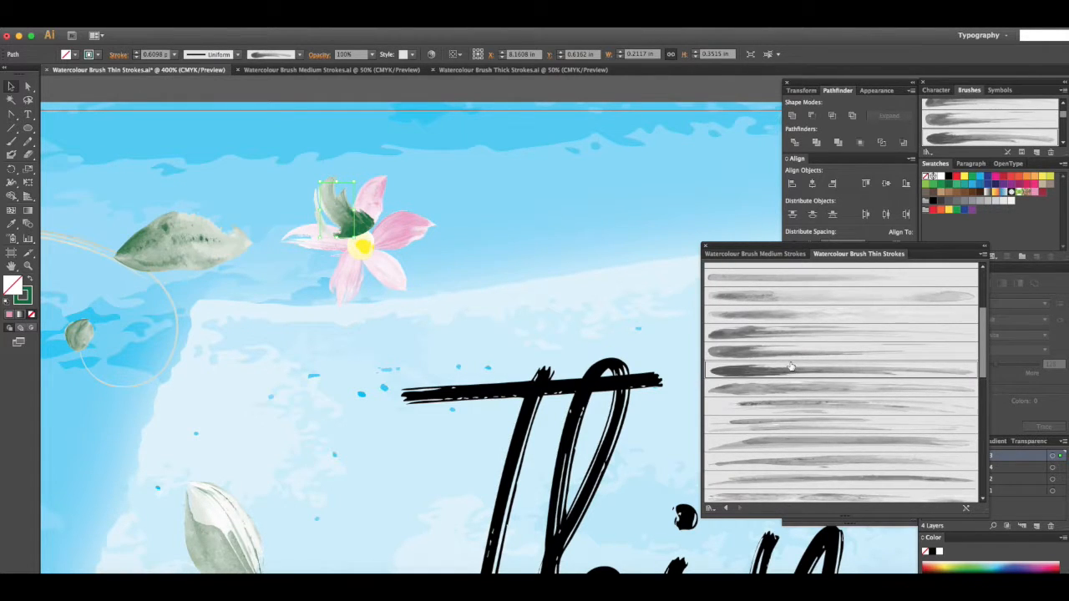
pyautogui.click(769, 254)
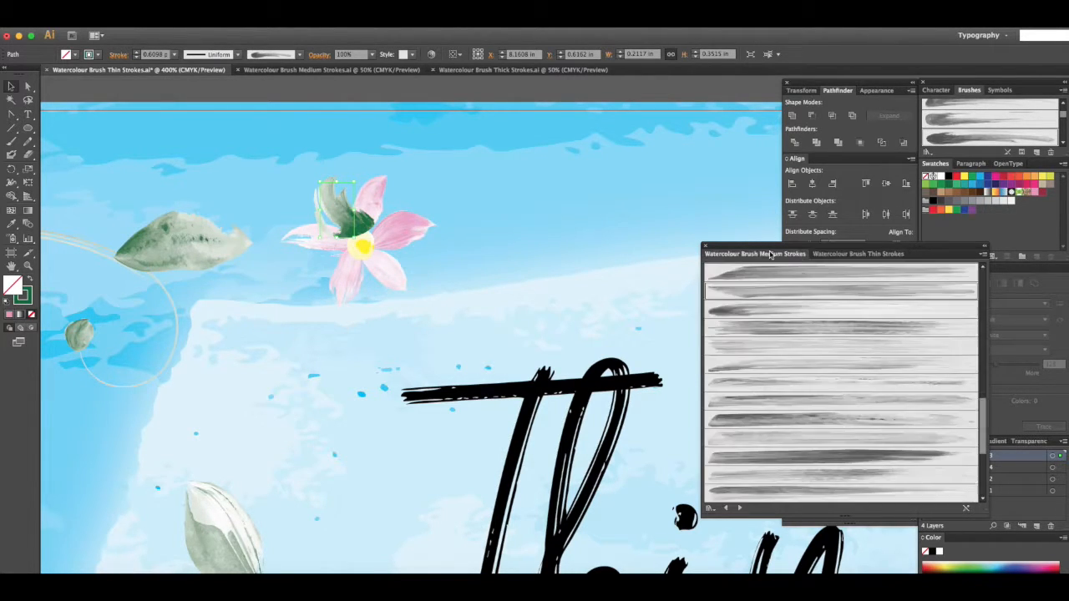
pyautogui.click(772, 274)
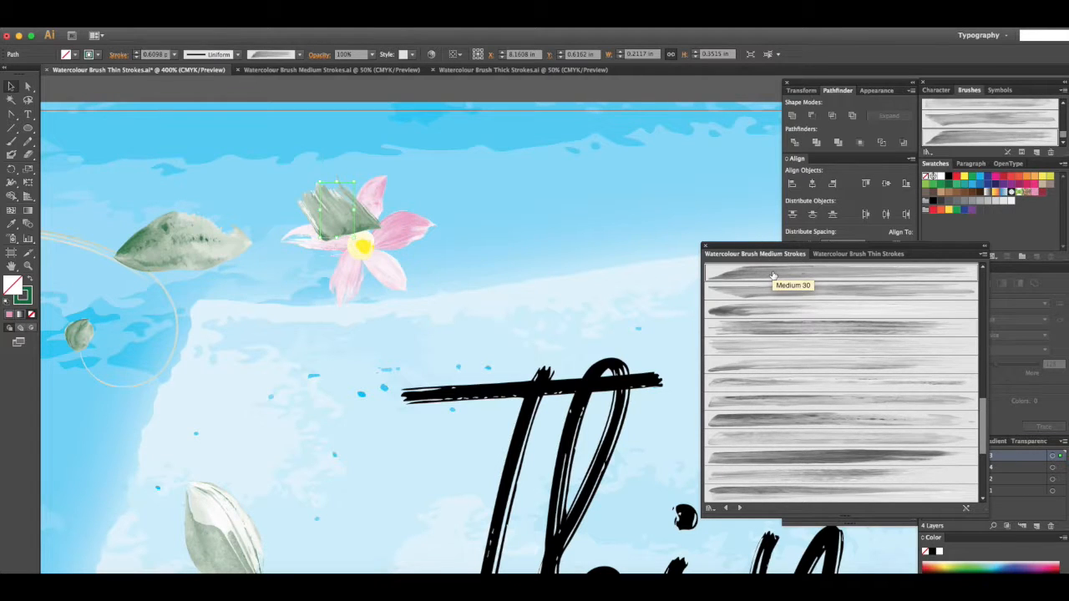
pyautogui.click(213, 58)
pyautogui.click(213, 90)
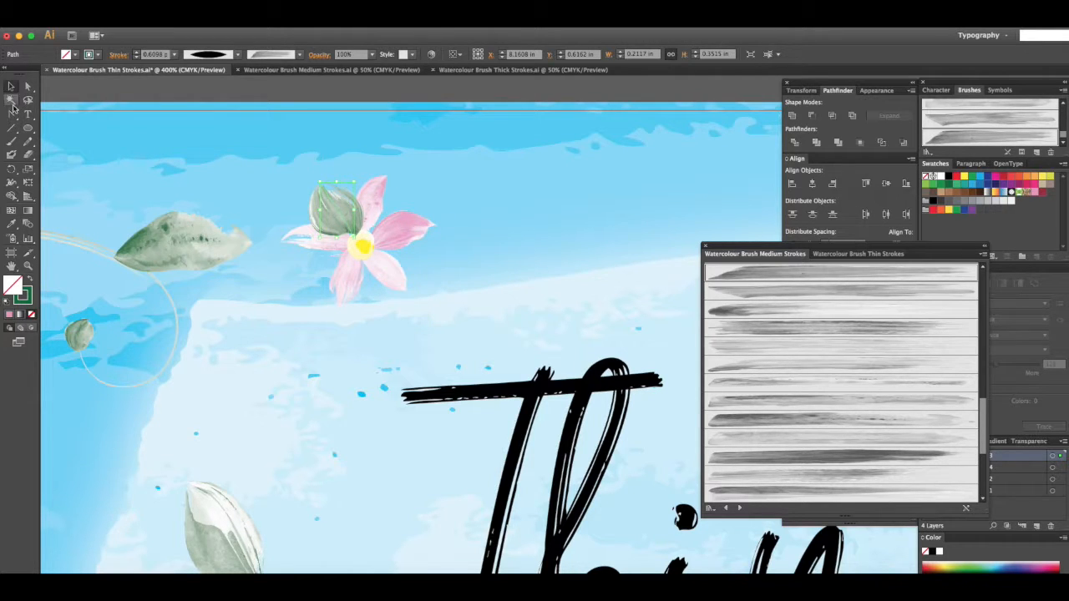
# - Paint two more green leaves from the flower centre, one towards the lower left and one towards the right
pyautogui.click(11, 142)
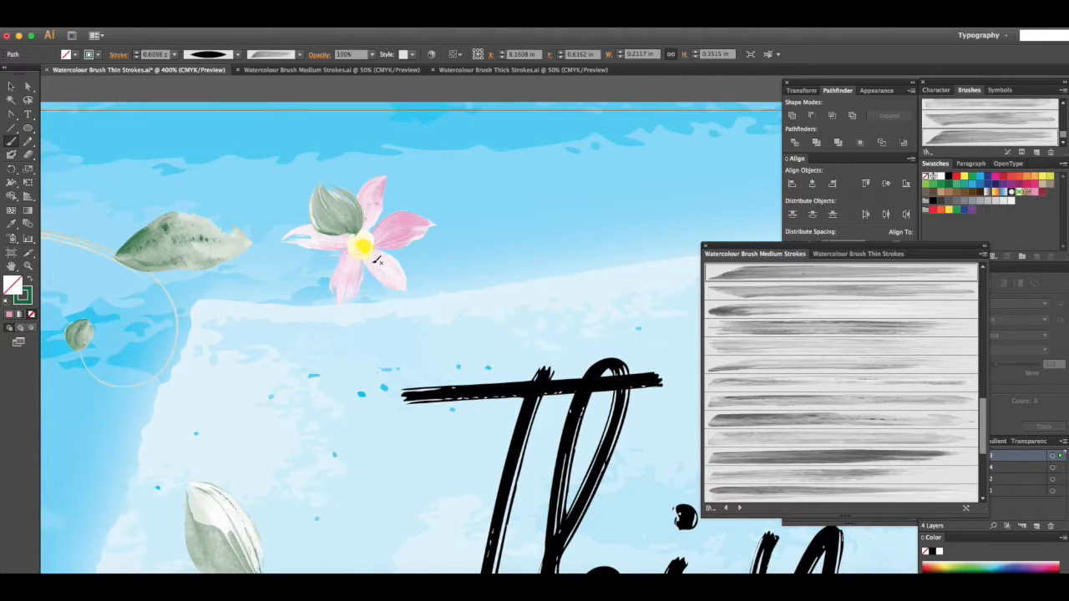
pyautogui.moveTo(356, 244); pyautogui.dragTo(315, 279)
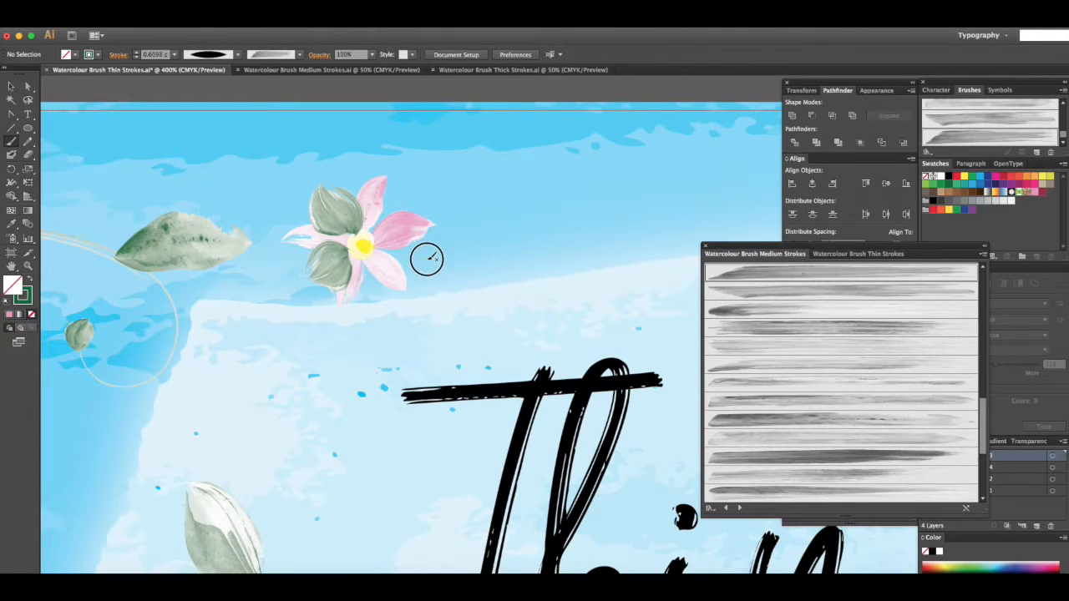
pyautogui.moveTo(372, 244); pyautogui.dragTo(430, 258)
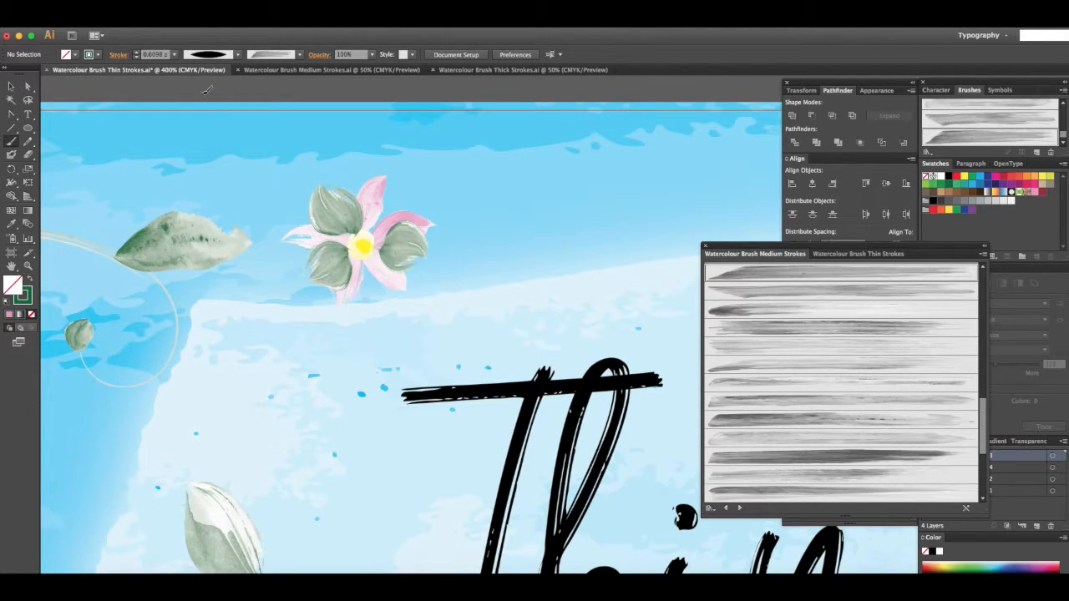
# - Reapply the Medium 30 brush and Width Profile 1 to the leaf on the flower's right side
pyautogui.click(12, 87)
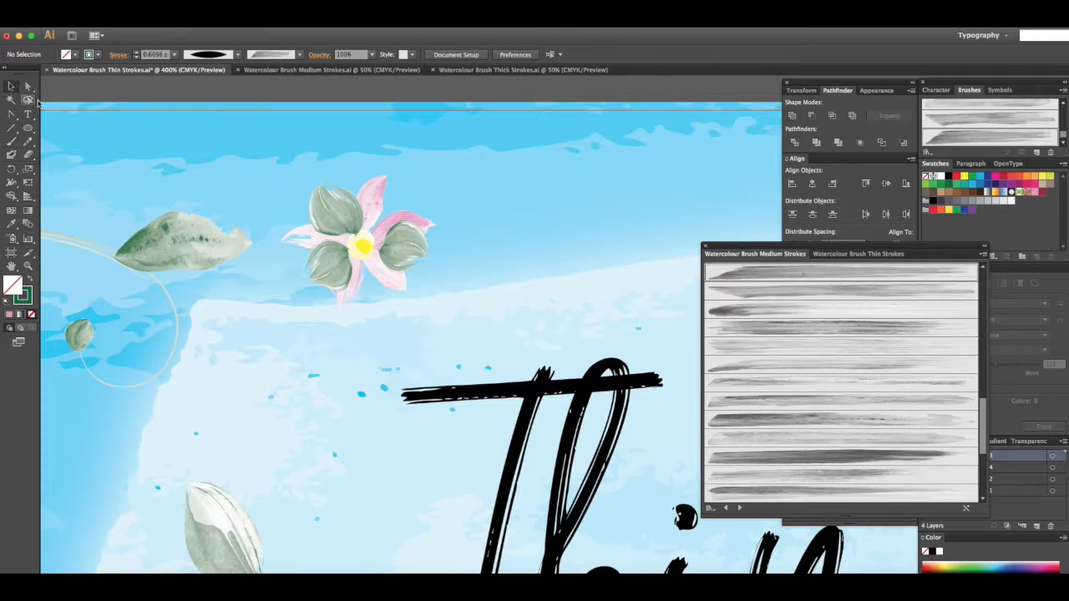
pyautogui.click(406, 249)
pyautogui.click(781, 281)
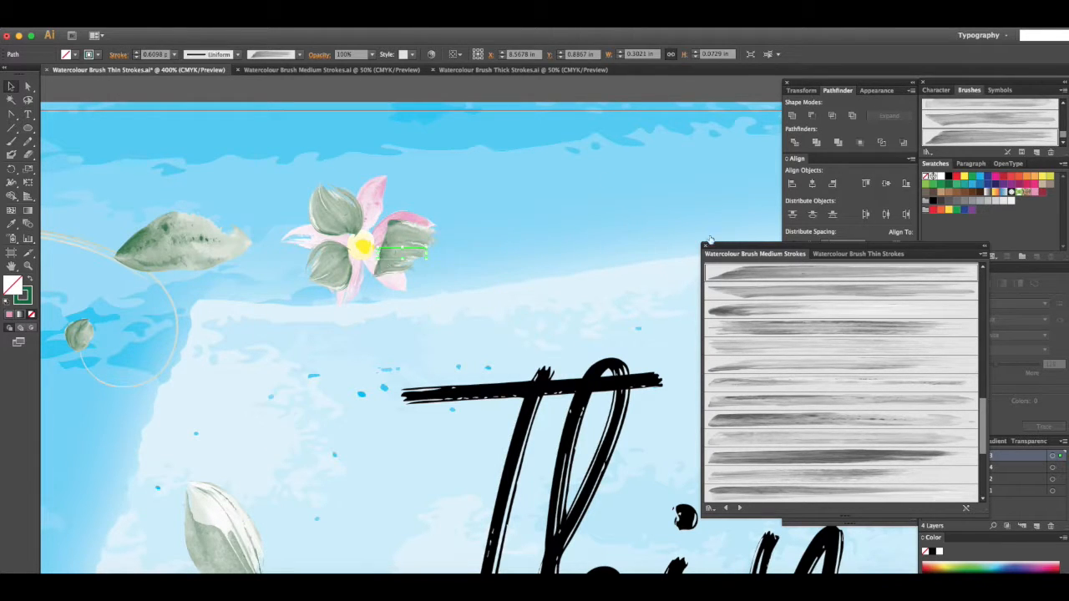
pyautogui.click(190, 55)
pyautogui.click(204, 91)
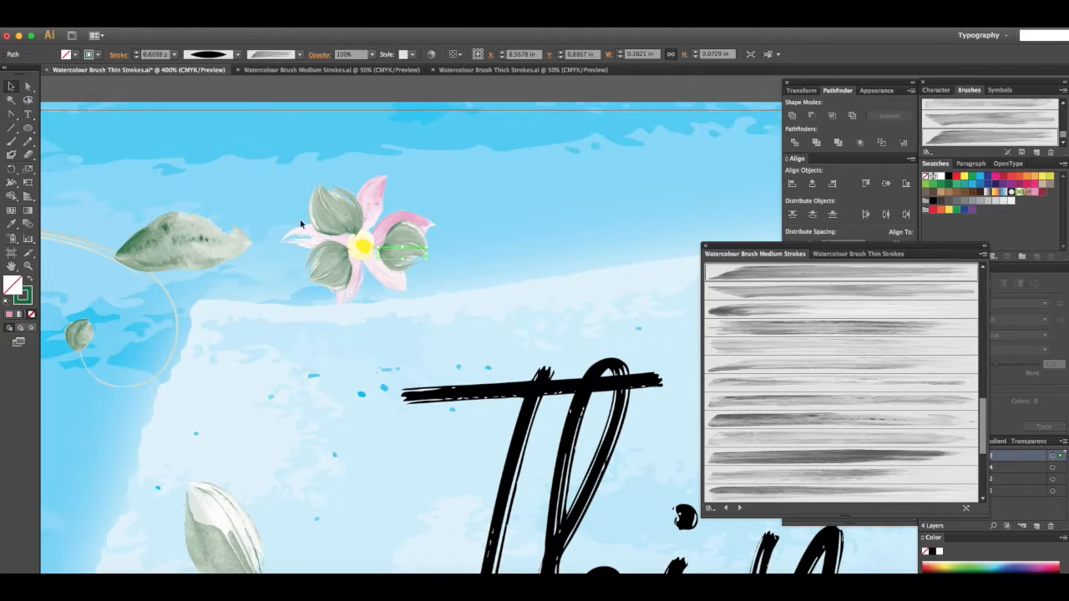
# - Apply a different Medium Strokes brush with Width Profile 1 to the flower's lower-left leaf
pyautogui.click(324, 264)
pyautogui.scroll(3, 775, 346)
pyautogui.scroll(2, 775, 345)
pyautogui.click(777, 325)
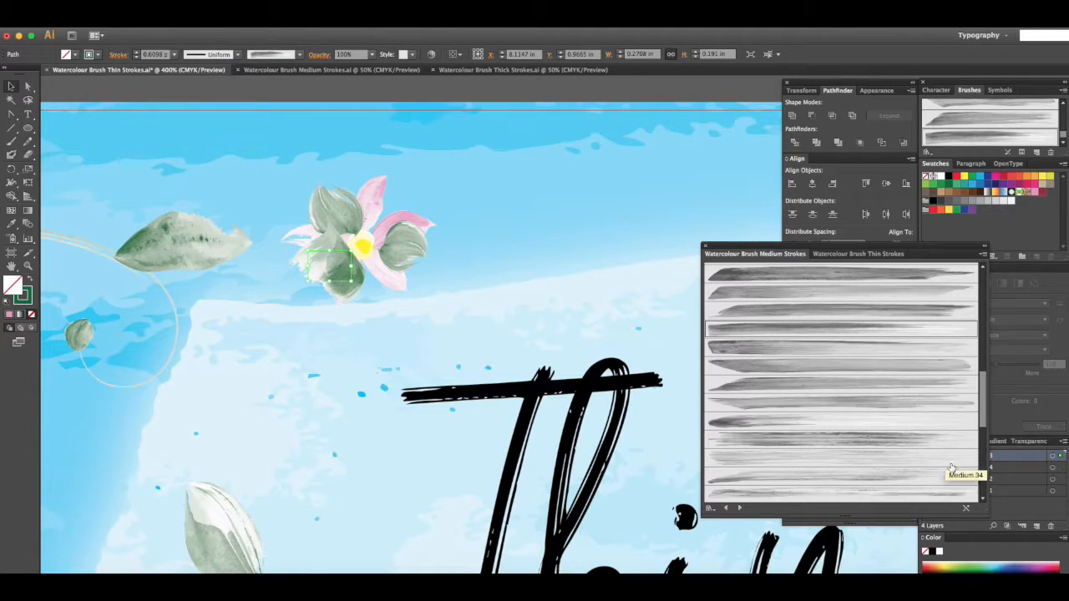
pyautogui.click(219, 56)
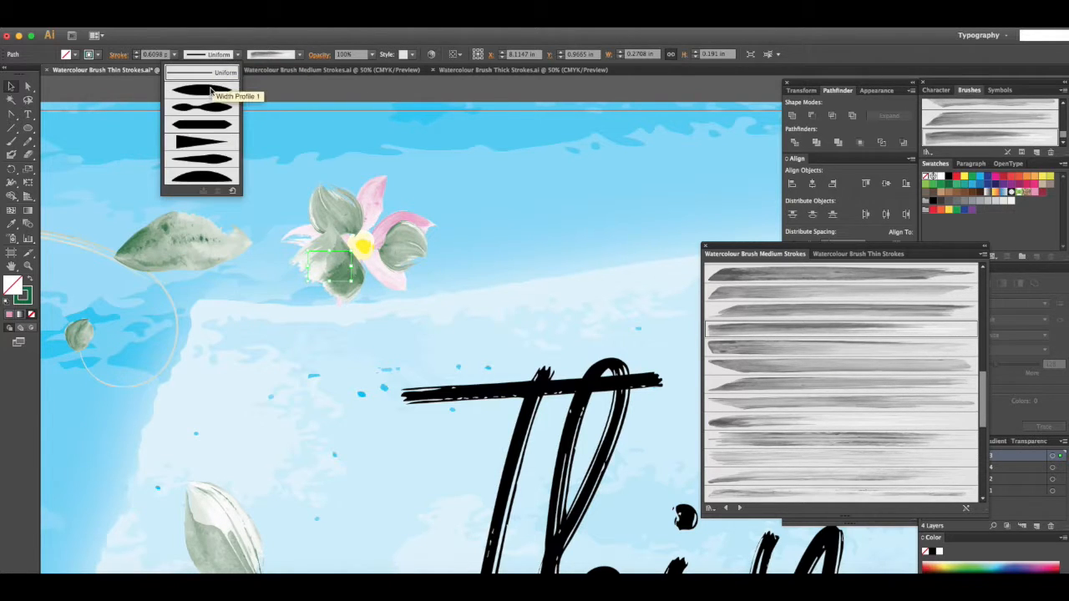
pyautogui.click(208, 86)
# - Enlarge the lower-left leaf outward and set its stroke weight to 0.5 pt
pyautogui.moveTo(307, 281); pyautogui.dragTo(293, 289)
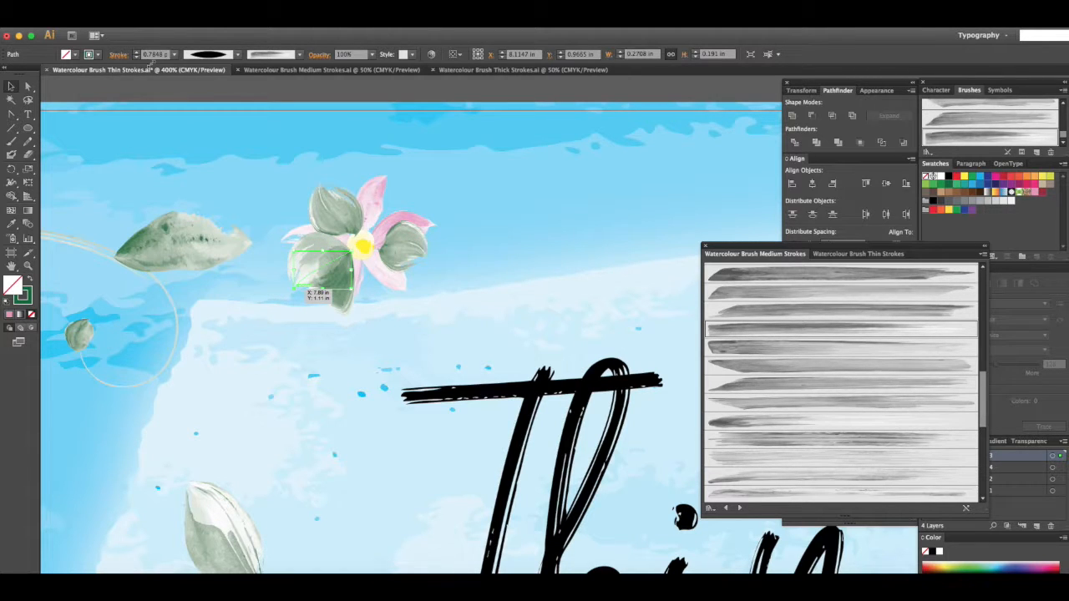
pyautogui.click(175, 55)
pyautogui.click(196, 82)
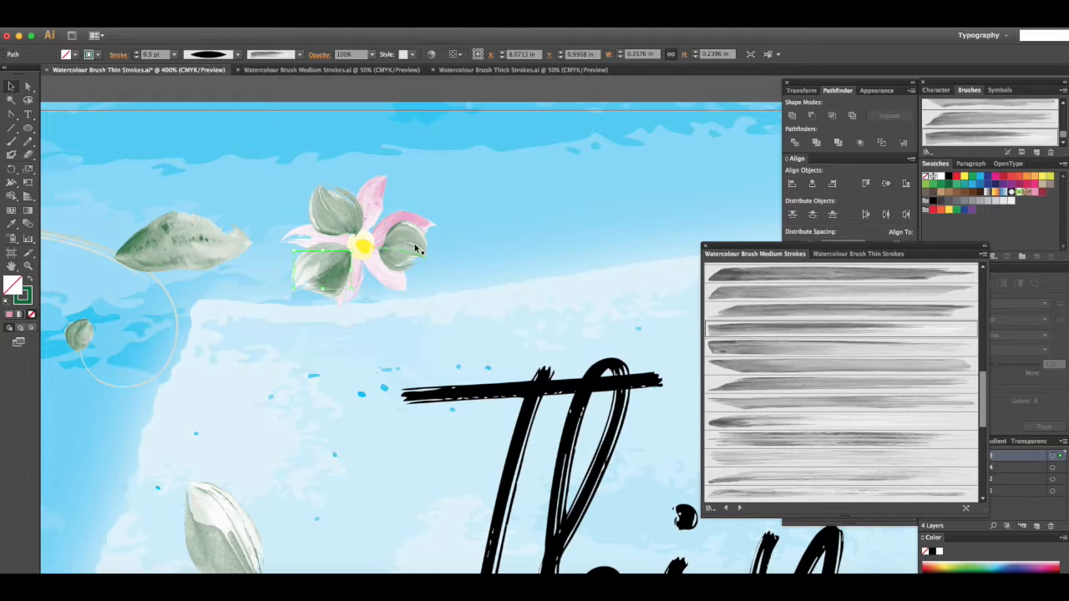
# - Select the three green leaves together and send them backward behind the pink petals
pyautogui.keyDown('shift'); pyautogui.click(328, 272); pyautogui.keyUp('shift')
pyautogui.keyDown('shift'); pyautogui.click(332, 214); pyautogui.keyUp('shift')
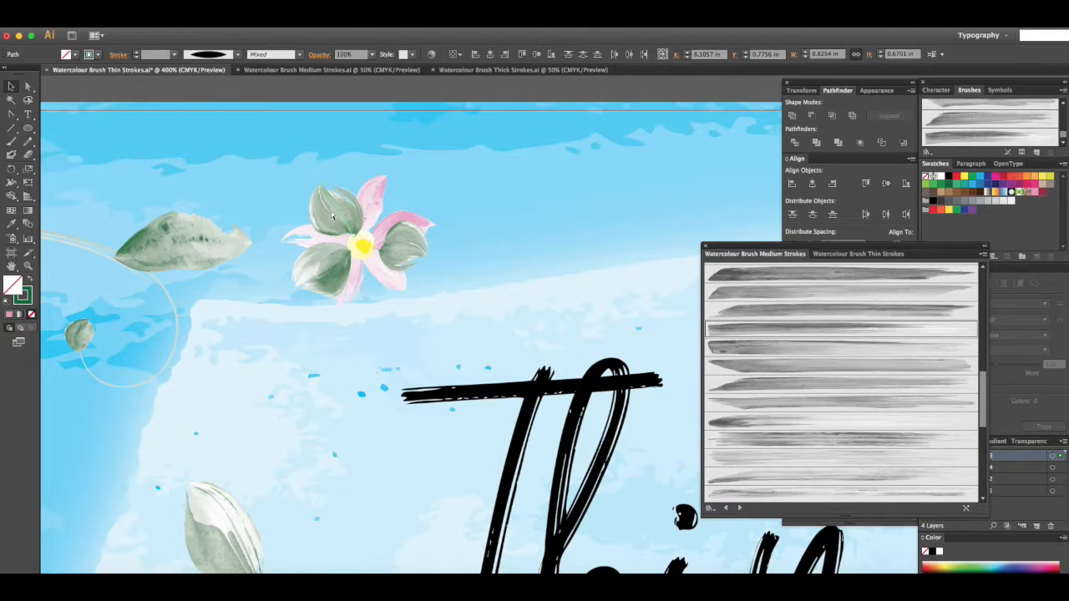
pyautogui.press('super+[')
pyautogui.press('super+[')
pyautogui.press('super+[')
pyautogui.press('super+[')
pyautogui.press('super+[')
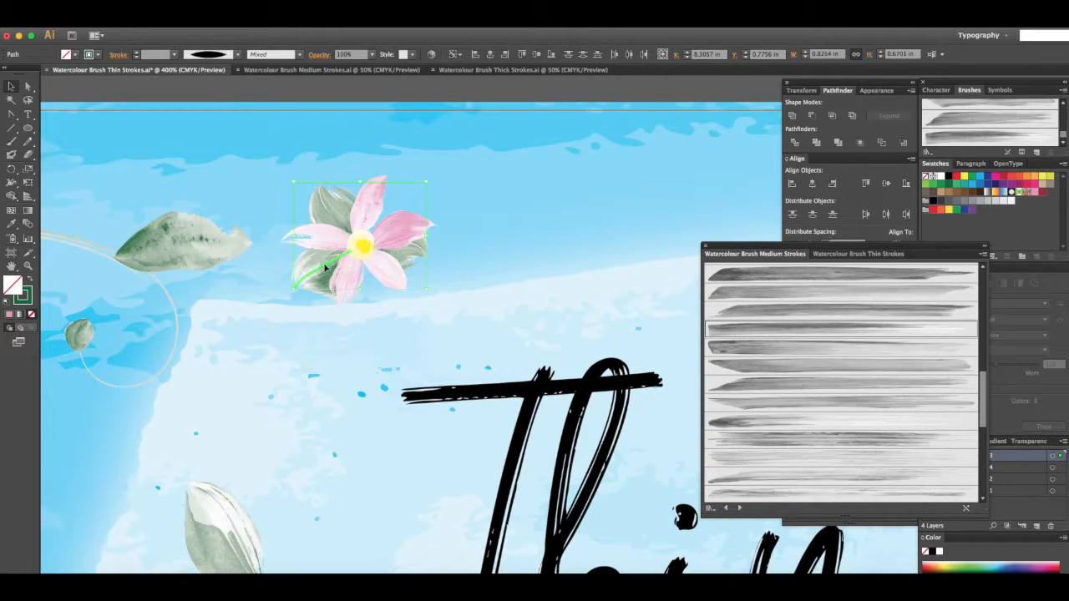
# - Add the pink petals and yellow centre to the leaf selection and group them as one flower
pyautogui.keyDown('shift'); pyautogui.click(346, 278); pyautogui.keyUp('shift')
pyautogui.keyDown('shift'); pyautogui.click(400, 235); pyautogui.keyUp('shift')
pyautogui.keyDown('shift'); pyautogui.click(368, 210); pyautogui.keyUp('shift')
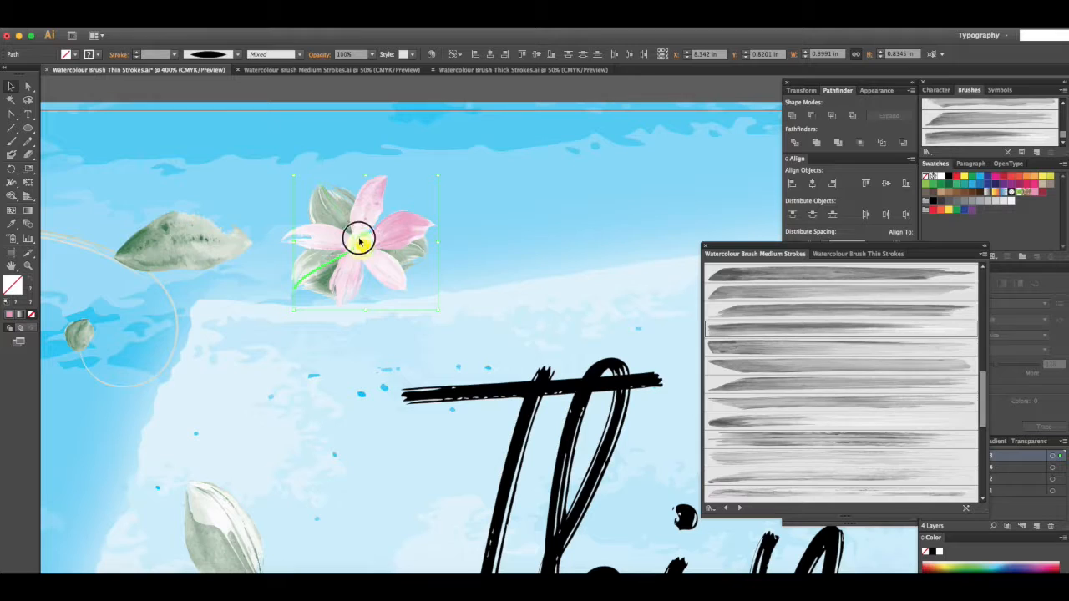
pyautogui.keyDown('shift'); pyautogui.click(331, 242); pyautogui.keyUp('shift')
pyautogui.keyDown('shift'); pyautogui.click(413, 233); pyautogui.keyUp('shift')
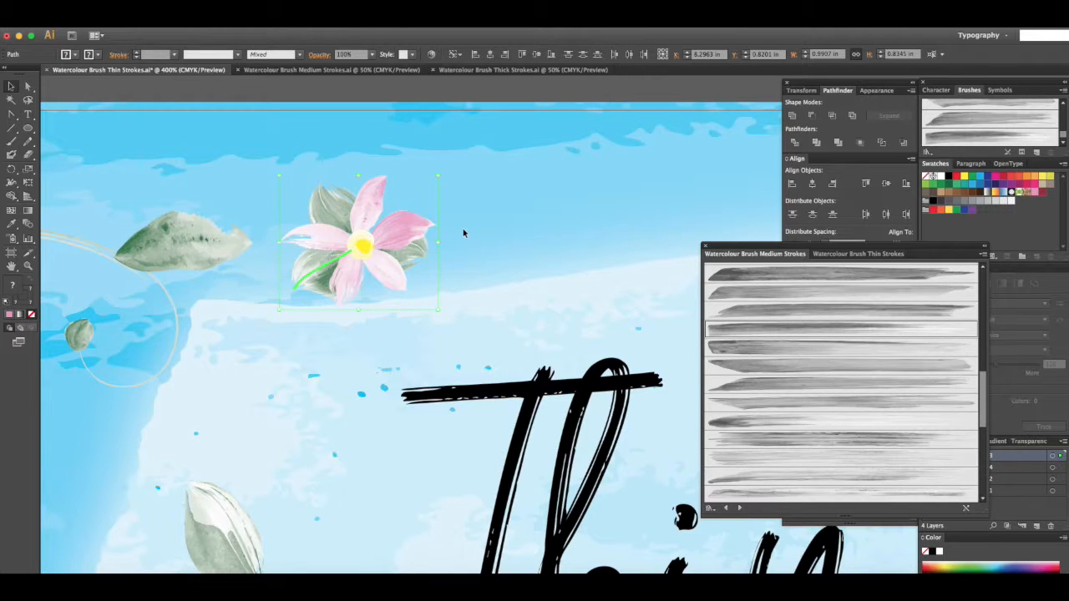
pyautogui.press('super+g')
pyautogui.moveTo(371, 243); pyautogui.dragTo(314, 322)
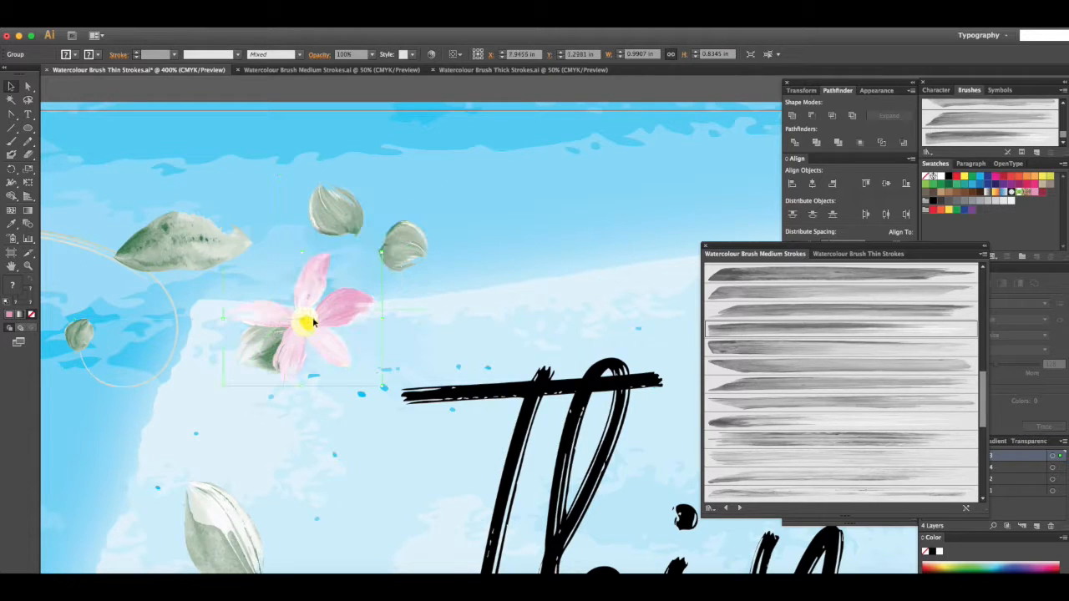
pyautogui.press('super+shift+a')
pyautogui.press('super+z')
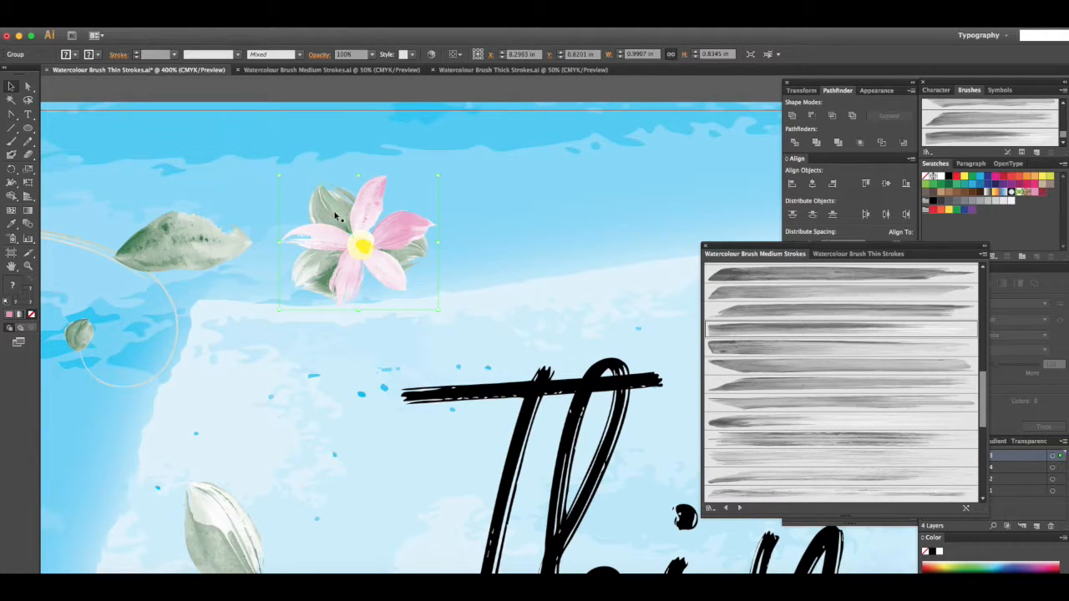
# - Add the upper and right green leaves to the selection and group them with the flower
pyautogui.keyDown('shift'); pyautogui.click(334, 213); pyautogui.keyUp('shift')
pyautogui.keyDown('shift'); pyautogui.click(421, 258); pyautogui.keyUp('shift')
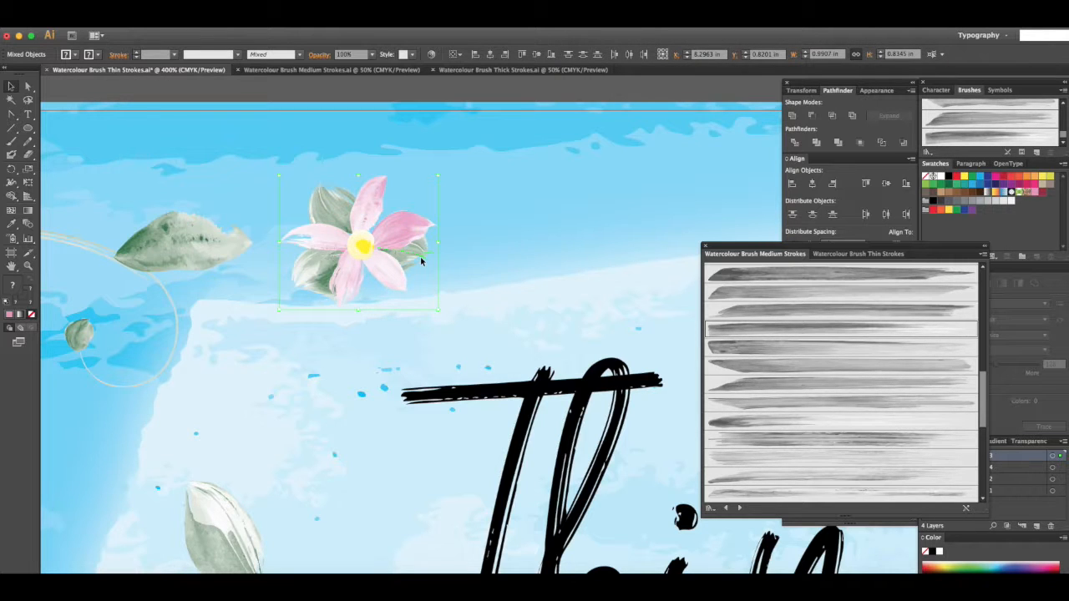
pyautogui.keyDown('shift'); pyautogui.click(421, 258); pyautogui.keyUp('shift')
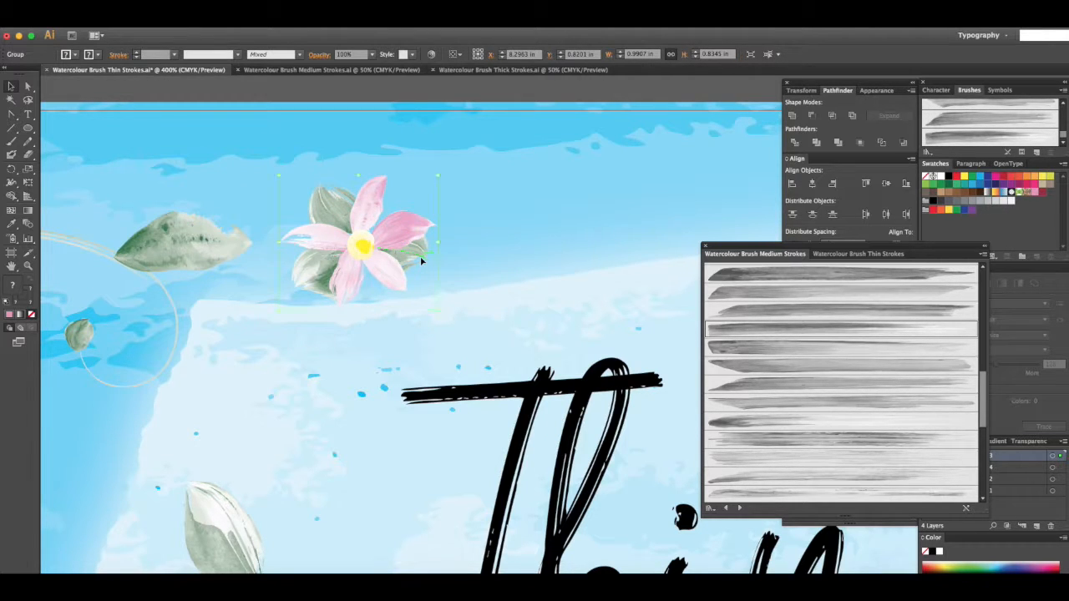
# - Move the flower group over to the upper stem of the header's left branch and scale it down to about 0.58 in wide
pyautogui.press('super+minus')
pyautogui.press('super+minus')
pyautogui.hscroll(-4, 420, 260)
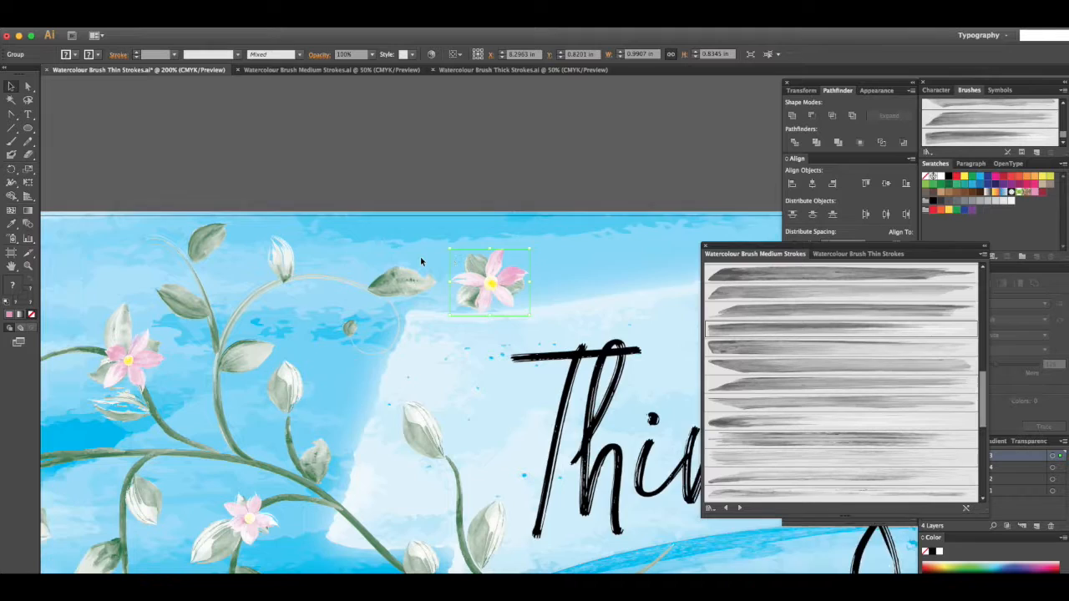
pyautogui.scroll(-3, 422, 260)
pyautogui.moveTo(602, 183); pyautogui.dragTo(376, 185)
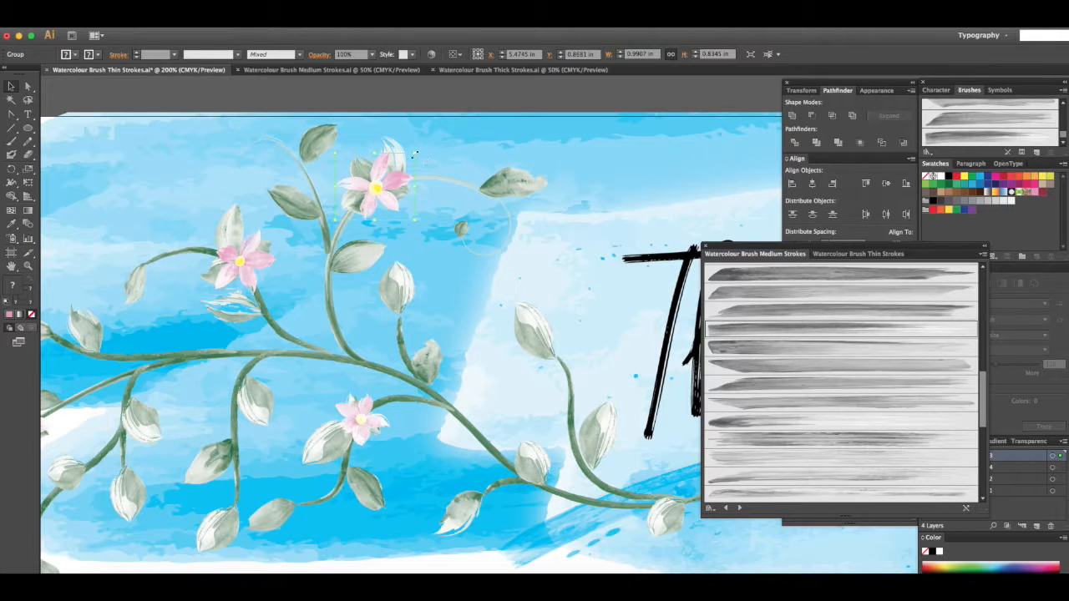
pyautogui.moveTo(415, 153); pyautogui.dragTo(390, 169)
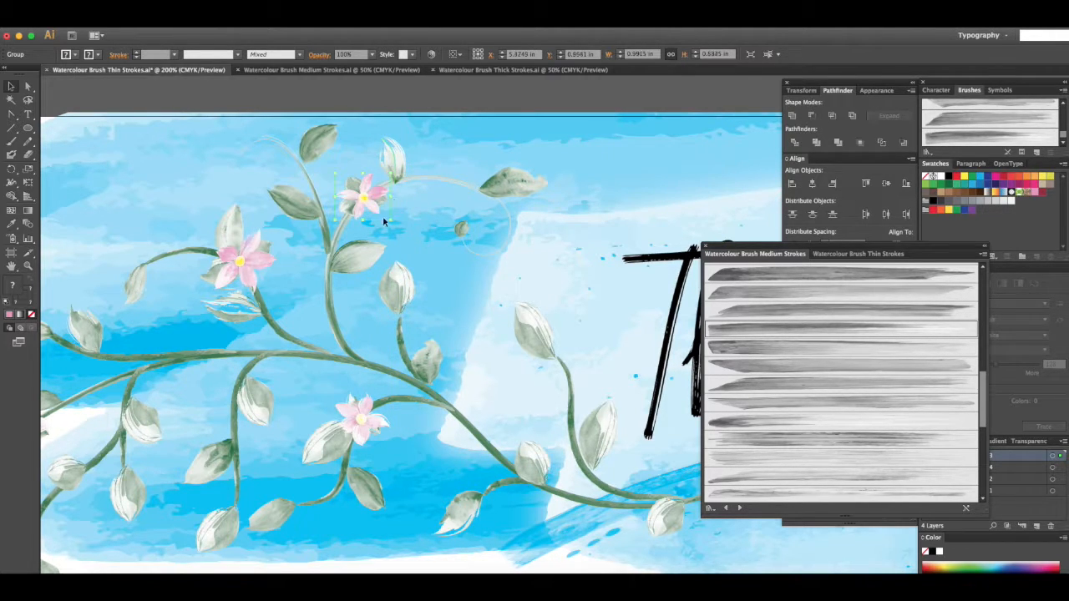
# - Place the flower group beside the end of the thin curled stem, shrink it to about 0.44 in wide and deselect it
pyautogui.moveTo(390, 220); pyautogui.dragTo(485, 255)
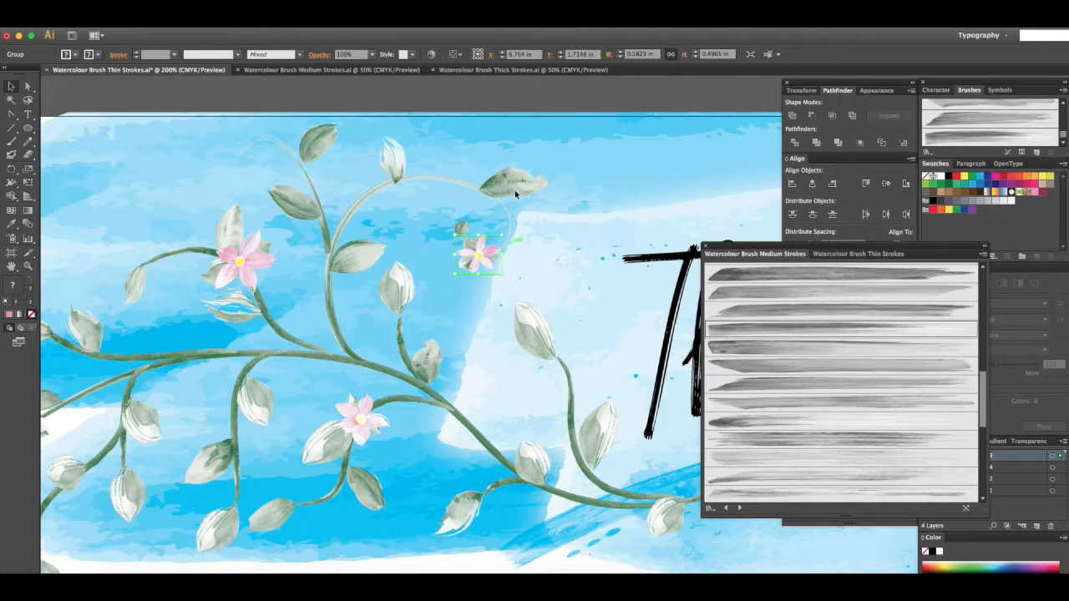
pyautogui.moveTo(499, 239); pyautogui.dragTo(477, 257)
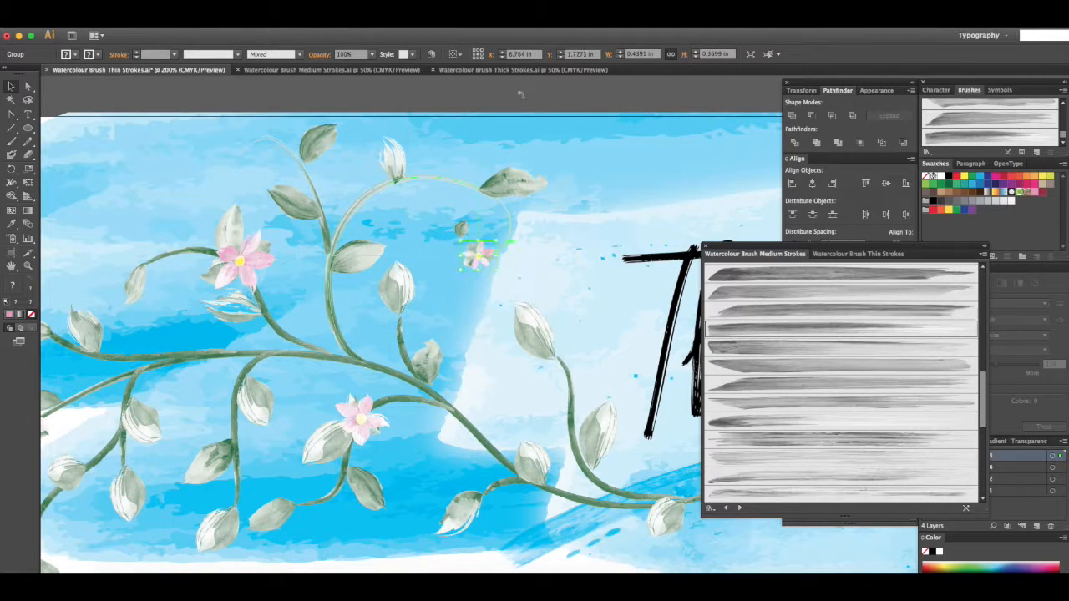
pyautogui.click(636, 200)
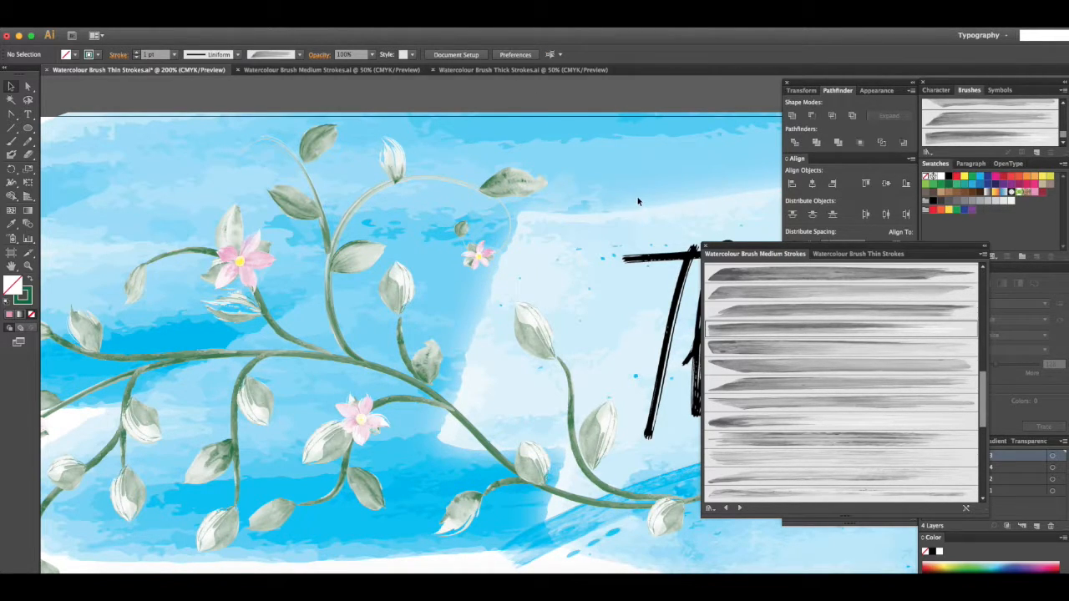
# - Review the full Thin Strokes page with the floral branches around the header and the numbered brush samples
pyautogui.press('super+minus')
pyautogui.press('super+minus')
pyautogui.press('super+minus')
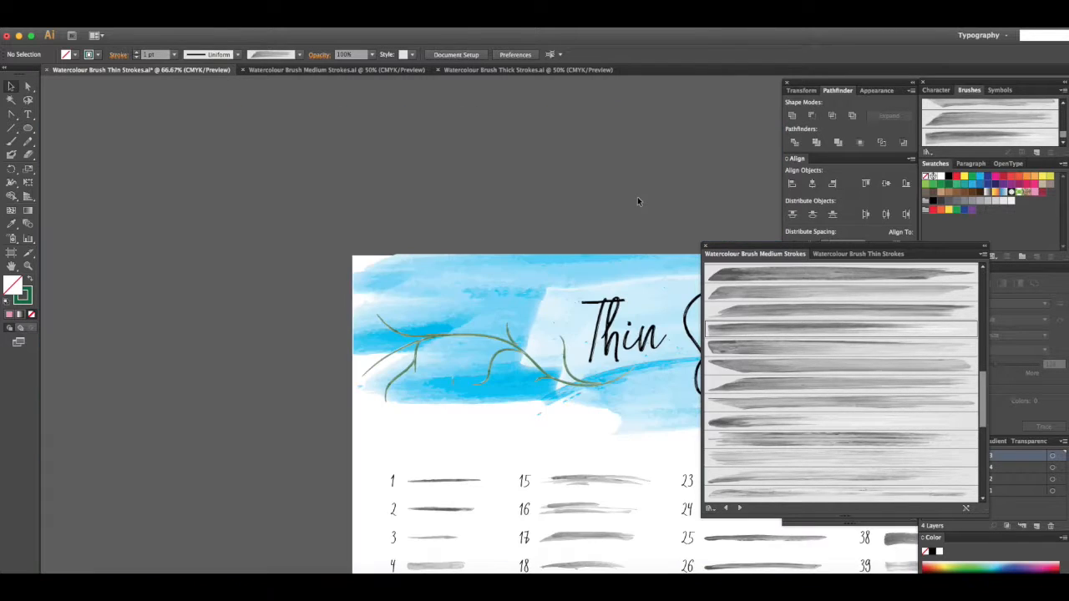
pyautogui.press('super+minus')
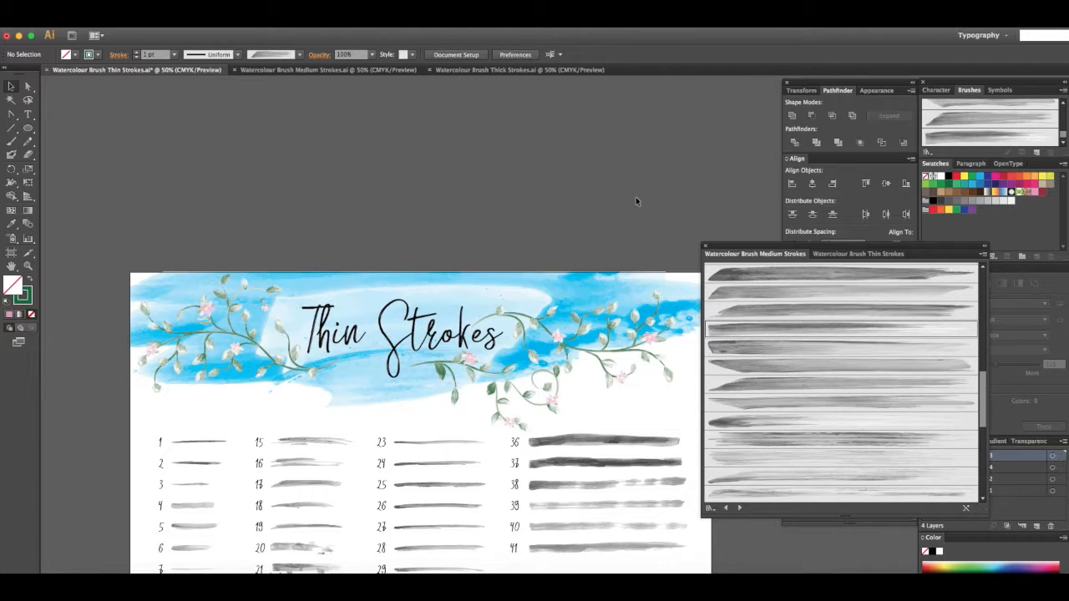
pyautogui.scroll(-5, 627, 190)
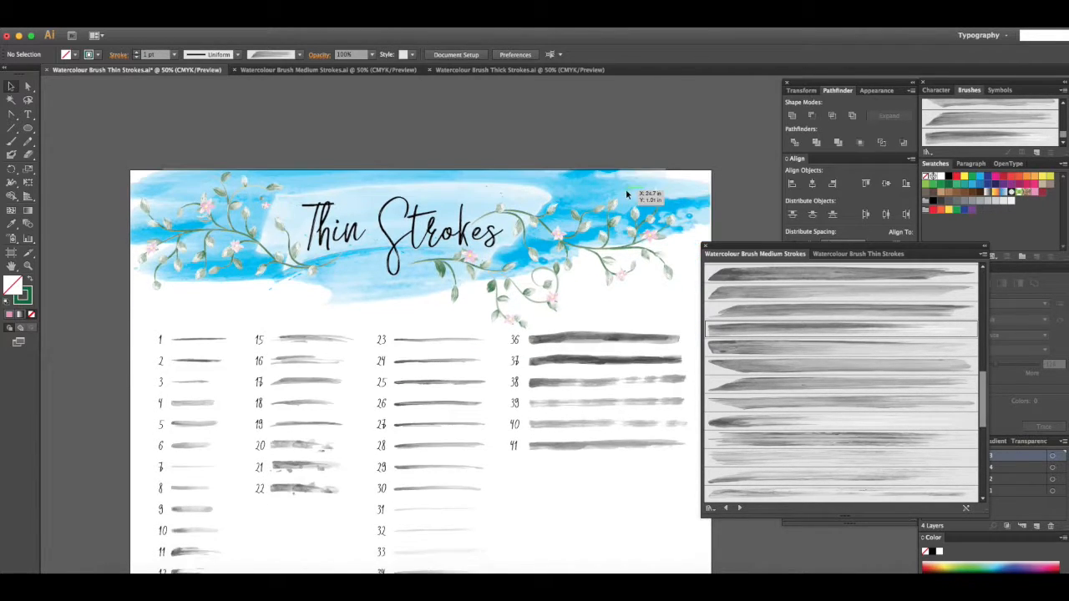